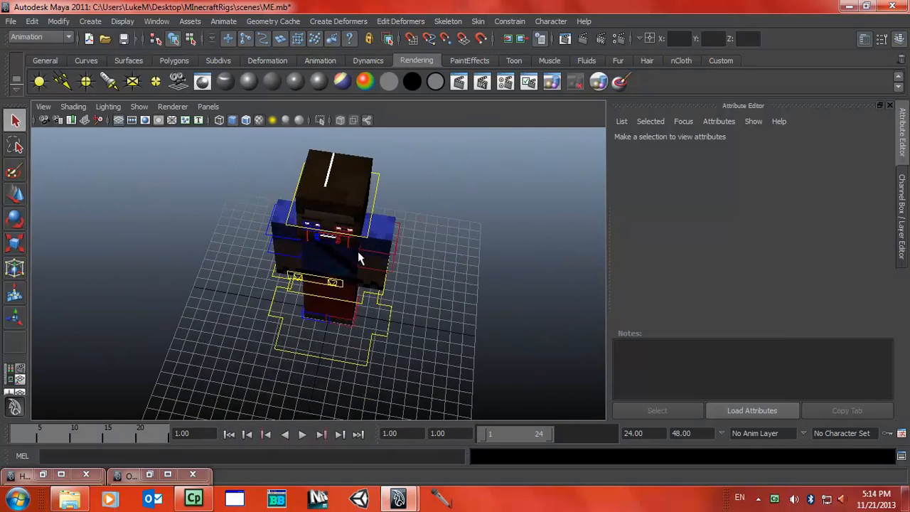
Start a new empty scene in place of the open Minecraft character rig.
middle_click_drag(355, 266, 353, 212, "alt")
right_click_drag(337, 268, 386, 315, "alt")
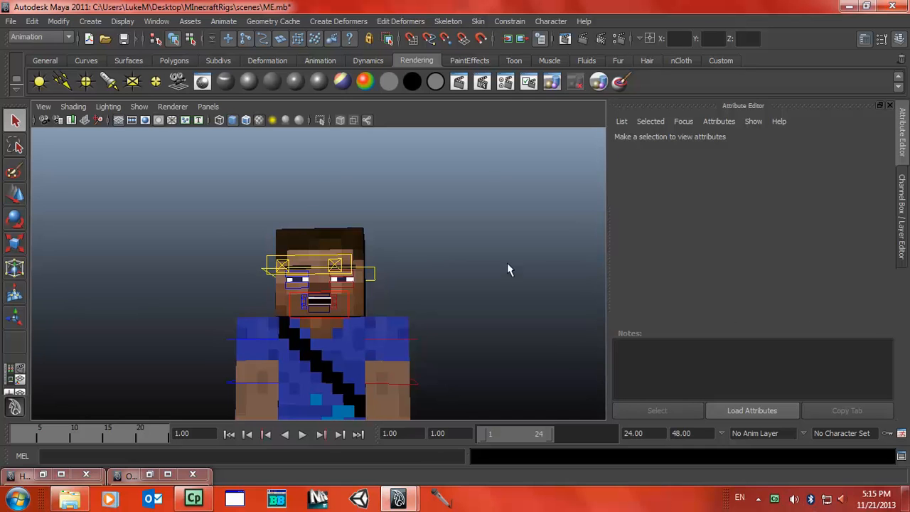
left_click(11, 21)
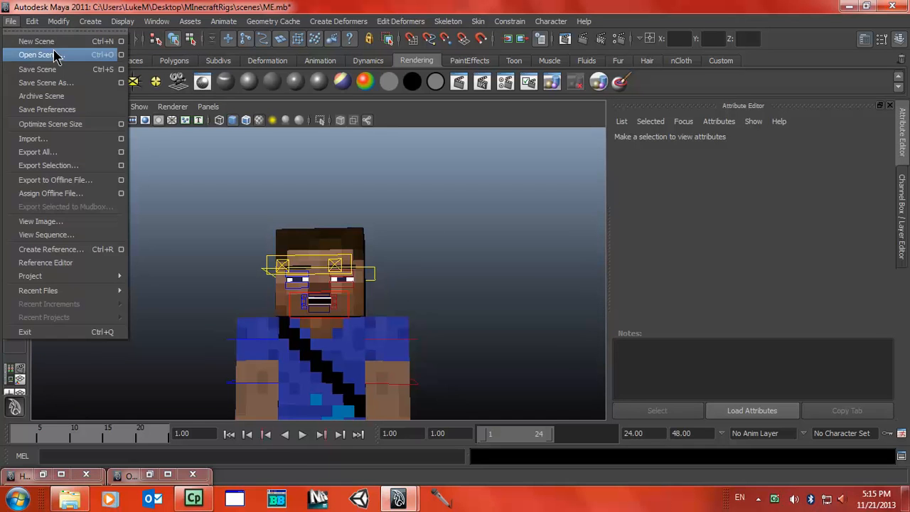
left_click(32, 41)
left_click(459, 250)
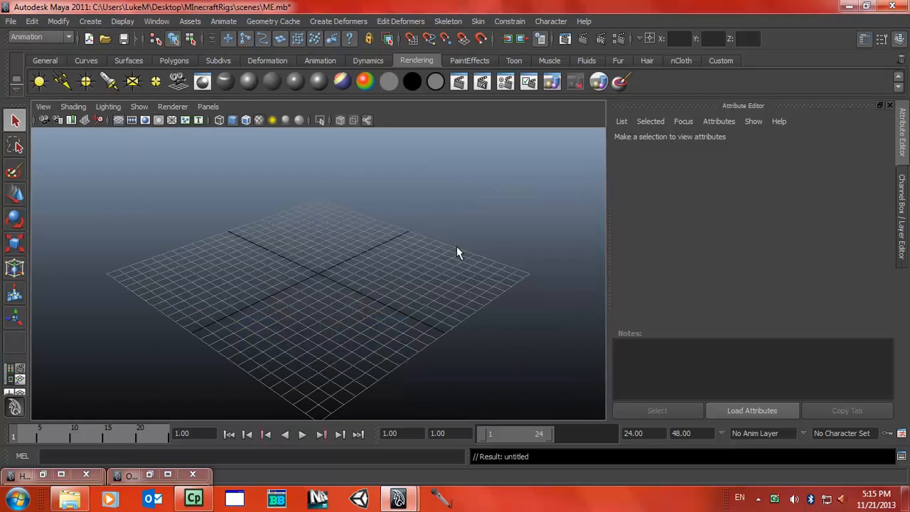
Draw a polygon cube about 0.96 × 0.97 × 0.98 near the grid's centre and display it shaded with its wireframe.
right_click_drag(285, 261, 540, 316, "alt")
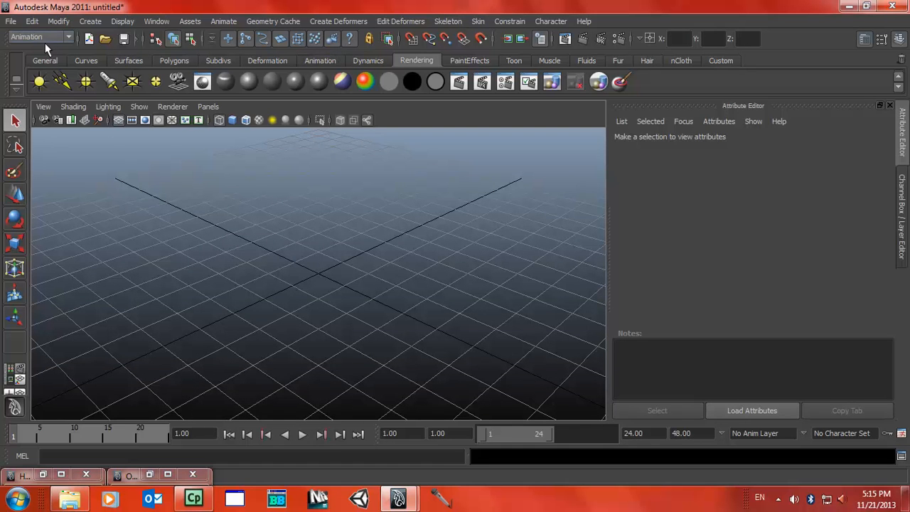
left_click(174, 60)
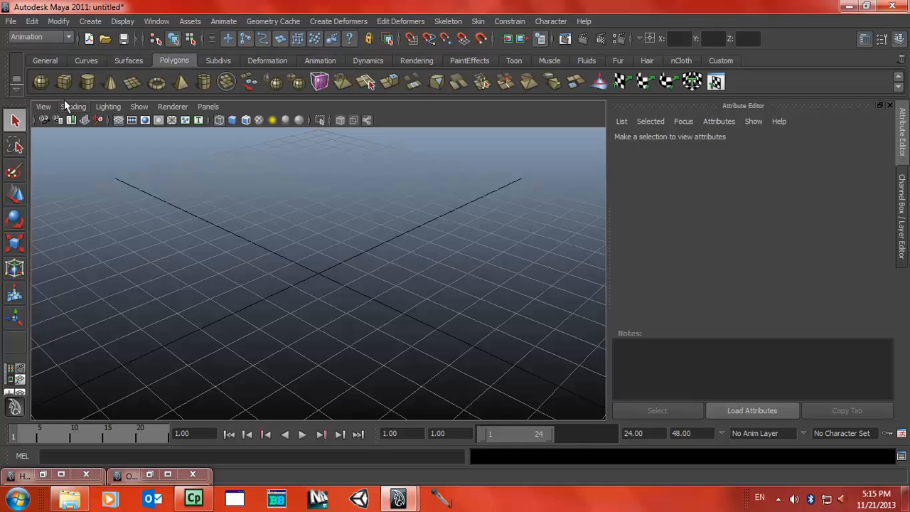
left_click(64, 82)
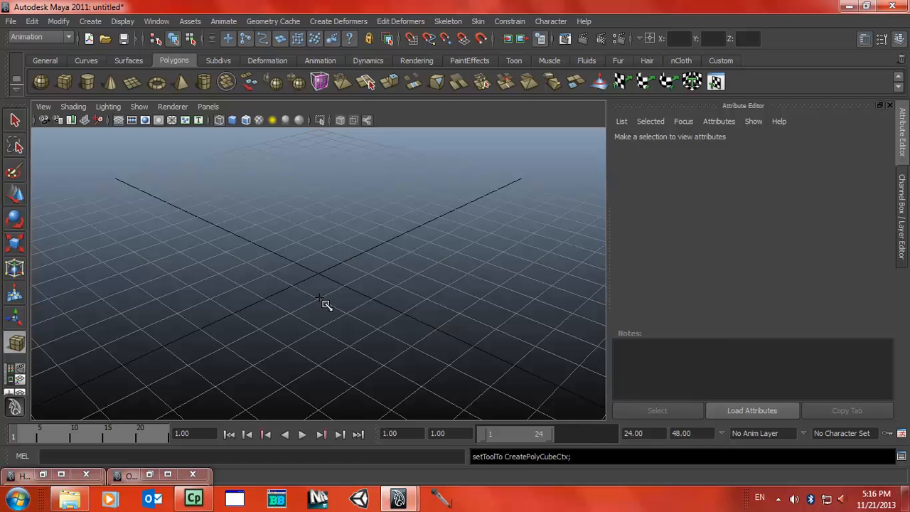
left_click_drag(325, 305, 311, 248)
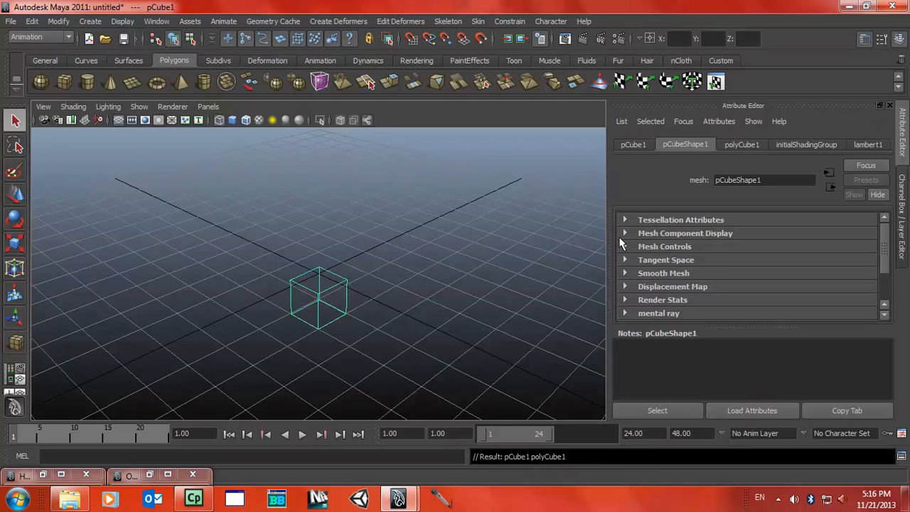
left_click(231, 120)
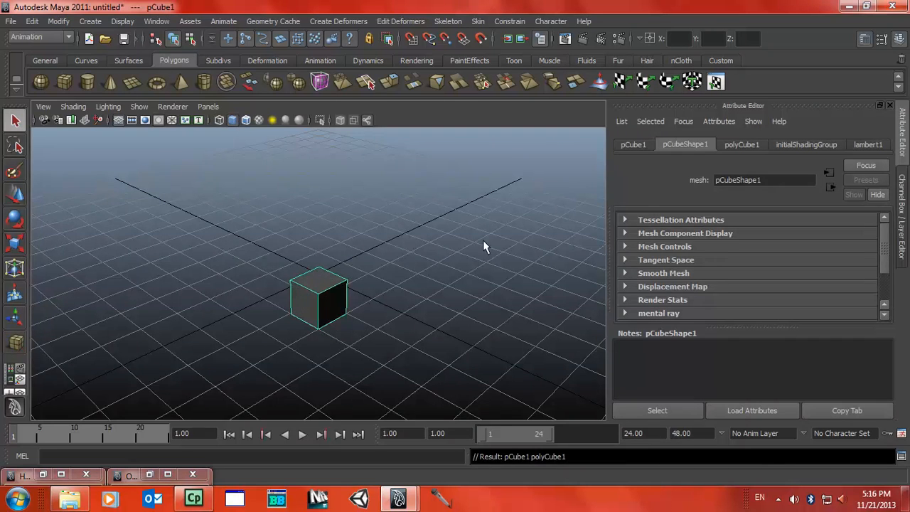
left_click(246, 121)
Set the cube's width, height and depth to 1.
left_click(739, 146)
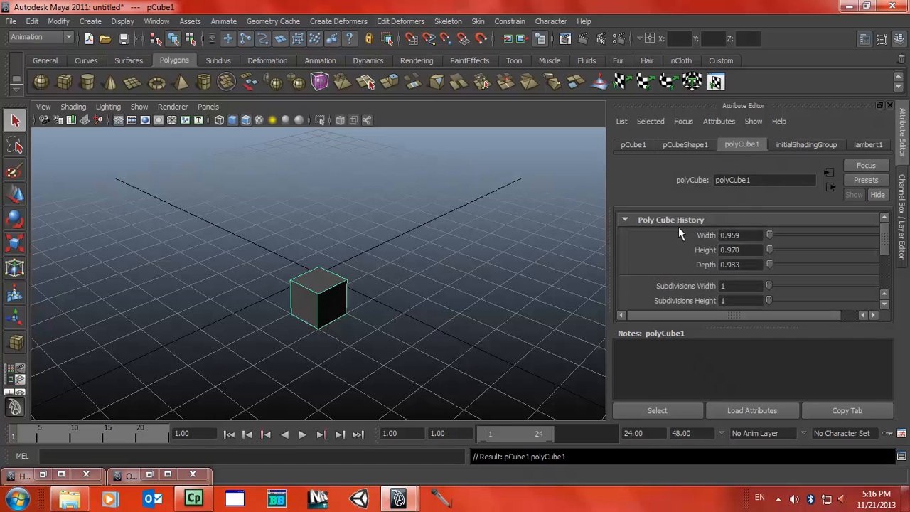
left_click(757, 234)
type("1")
key("Return")
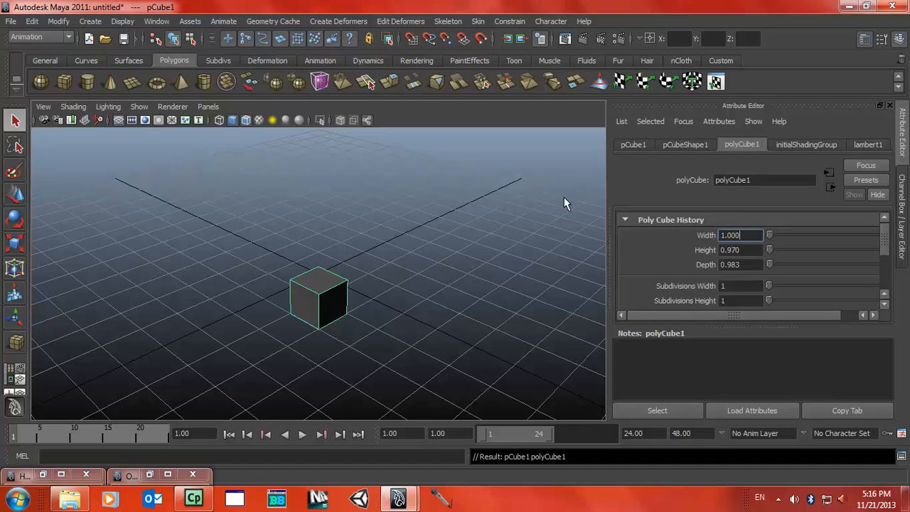
key("Tab")
type("1")
key("Return")
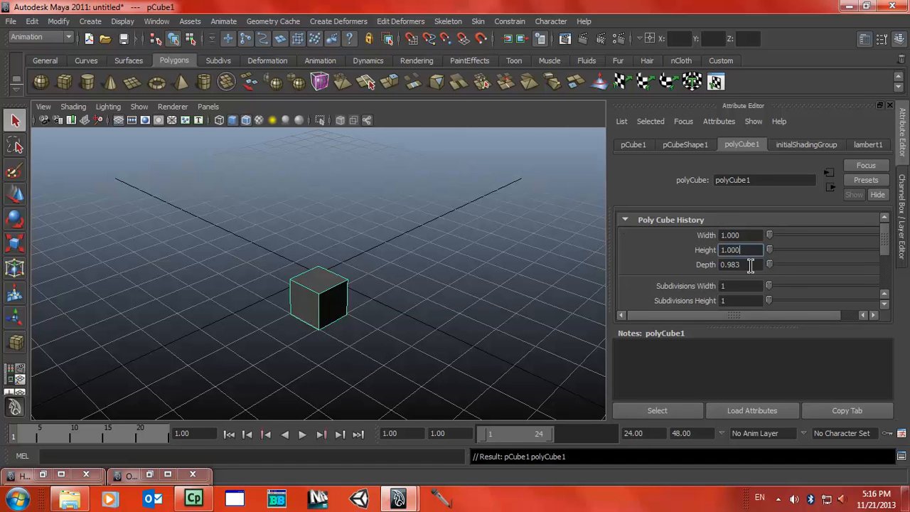
key("Tab")
type("1")
key("Return")
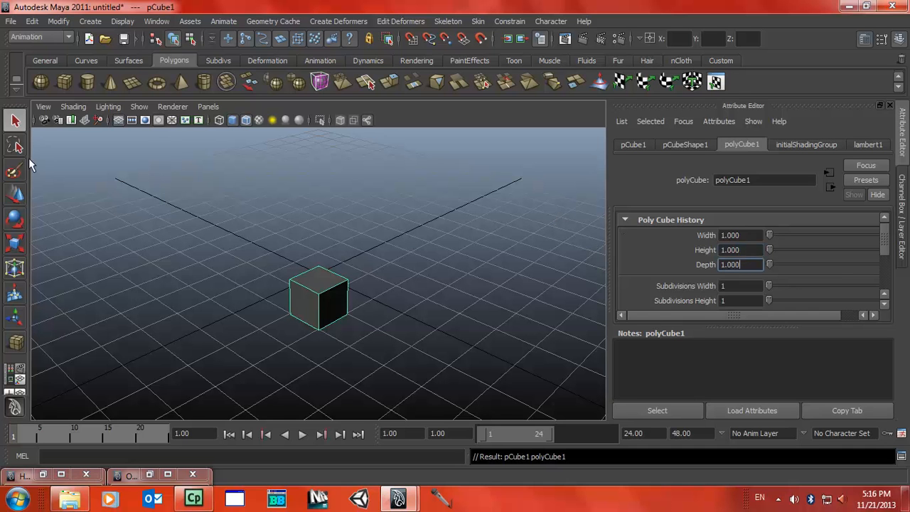
Centre the cube at the origin by setting its X, Y and Z translation to 0.
left_click_drag(363, 205, 385, 253, "alt")
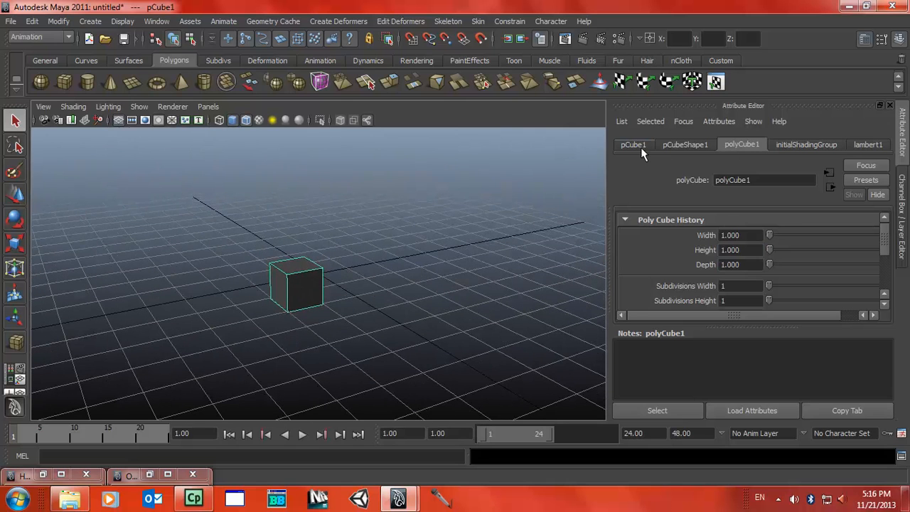
left_click_drag(768, 285, 736, 286)
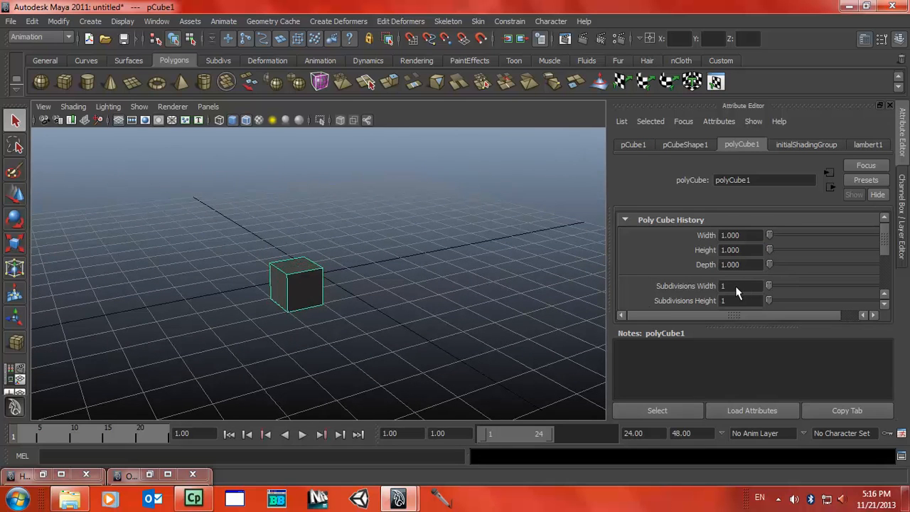
left_click(648, 146)
left_click(739, 235)
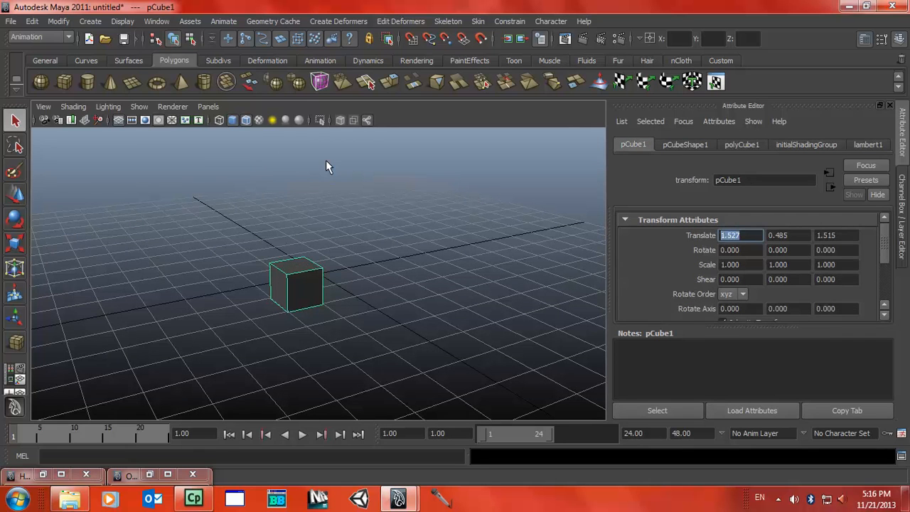
type("0")
key("Tab")
type("0")
key("Tab")
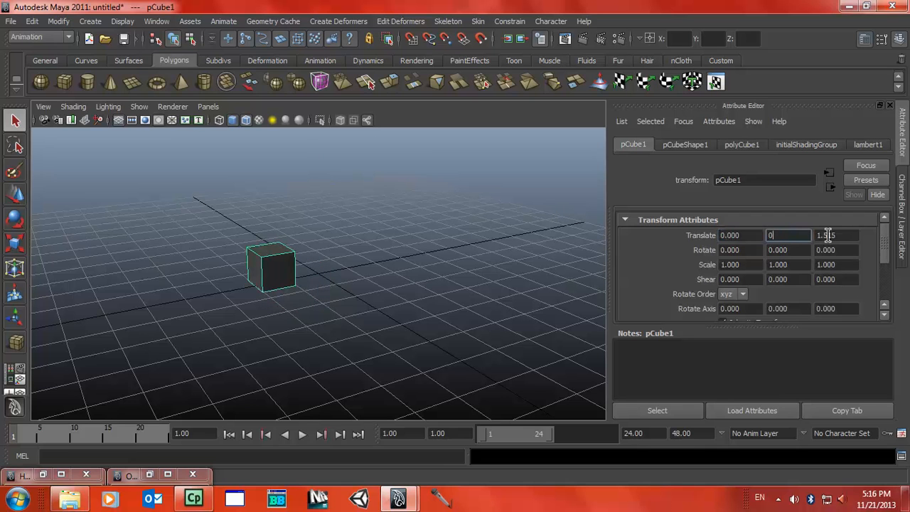
type("0")
key("Return")
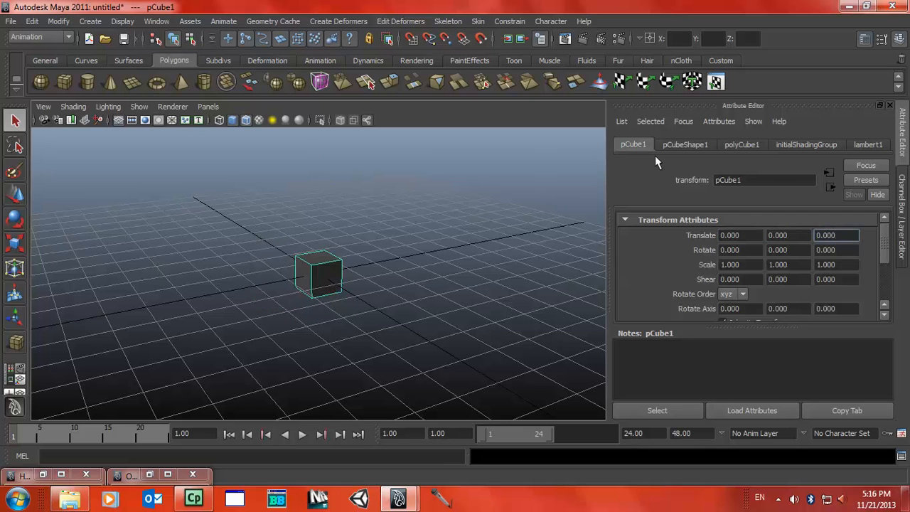
Draw a second polygon box with a flat base about 6.3 × 3.4 in front of the first cube.
right_click_drag(507, 216, 95, 157, "alt")
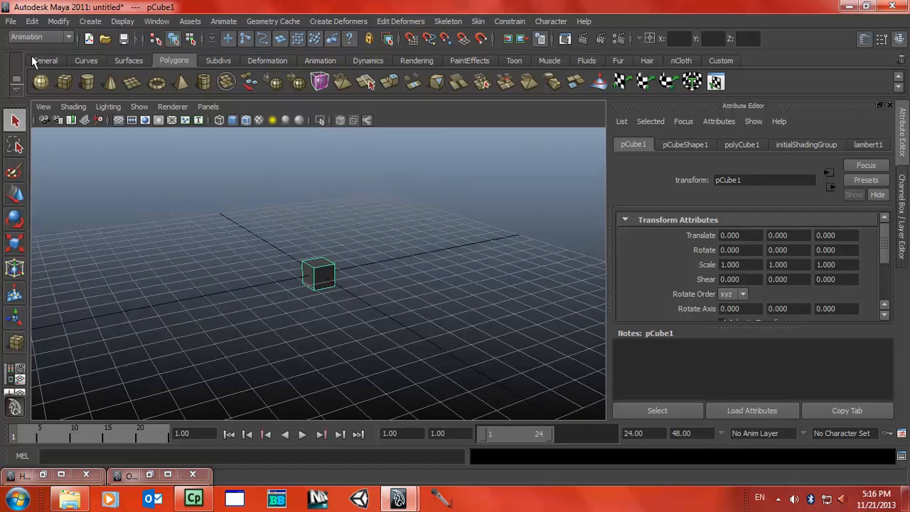
key("y")
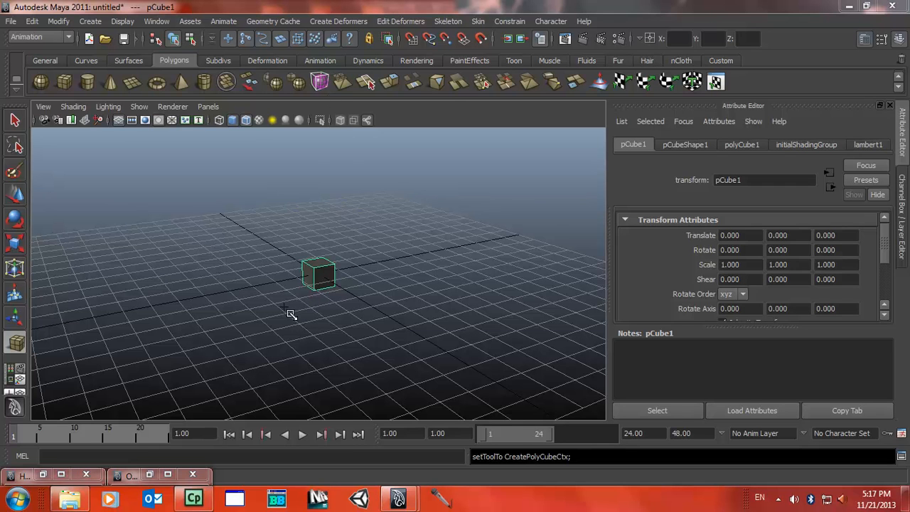
left_click_drag(293, 317, 496, 397)
left_click(476, 324)
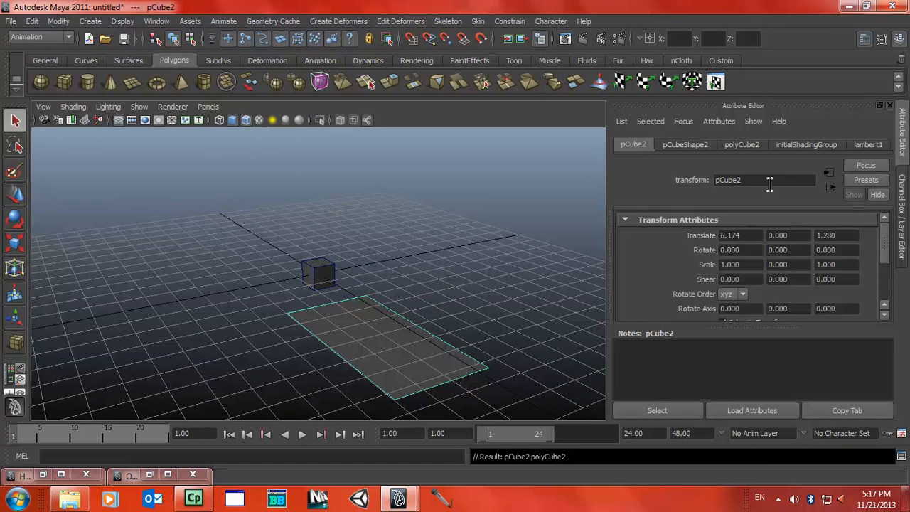
Set the flat second box's width to 1, height to 1.5 and depth to 1.
left_click(730, 145)
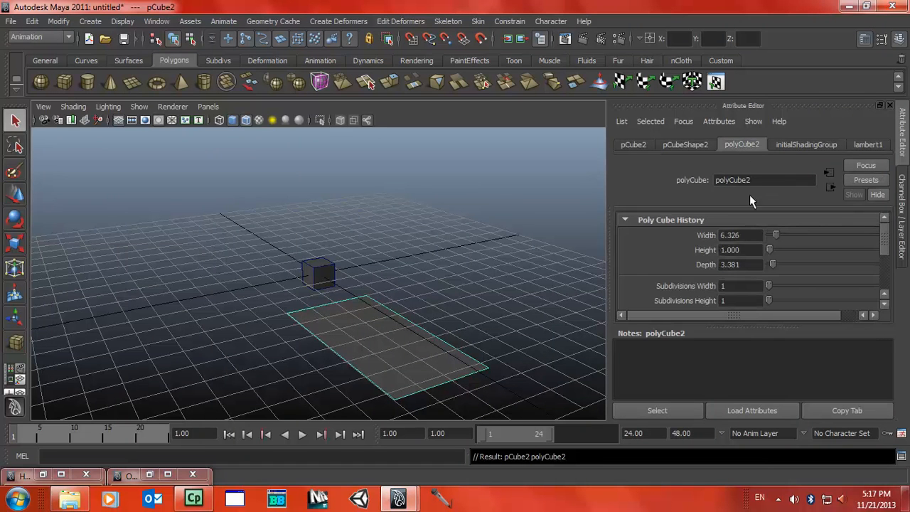
left_click_drag(754, 235, 701, 235)
type("1")
key("Return")
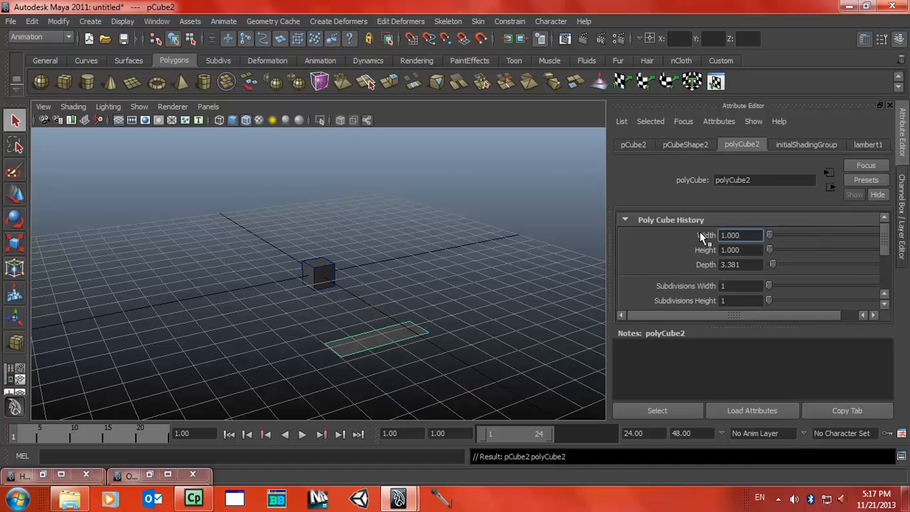
left_click_drag(540, 270, 569, 280, "alt")
double_click(747, 249)
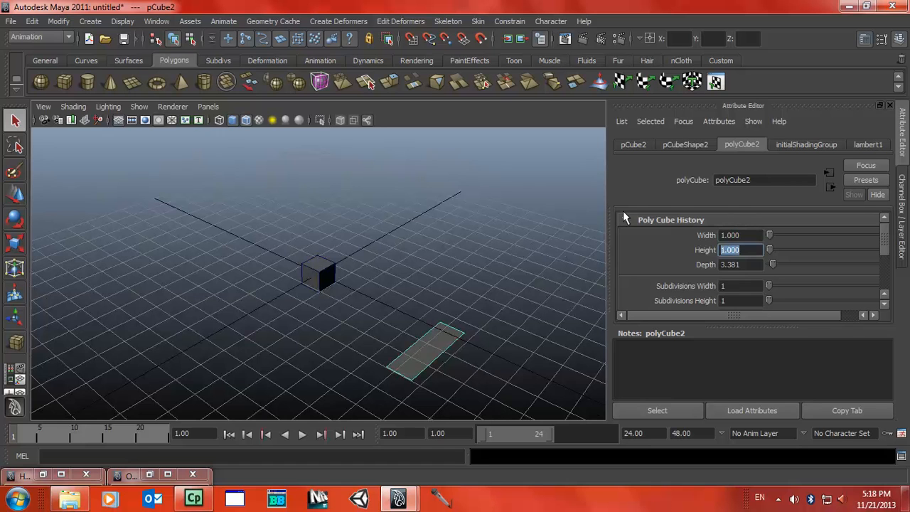
type("1.500")
key("Return")
double_click(739, 265)
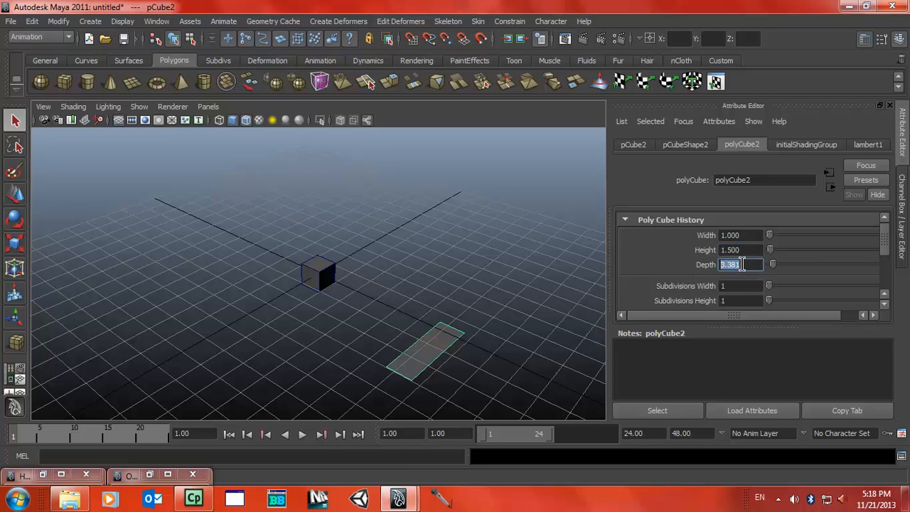
type("1")
key("Return")
Delete the flat second box and draw a full-height replacement about 1.3 wide, 2.3 high and 1.8 deep near the cube.
left_click_drag(539, 269, 424, 237, "alt")
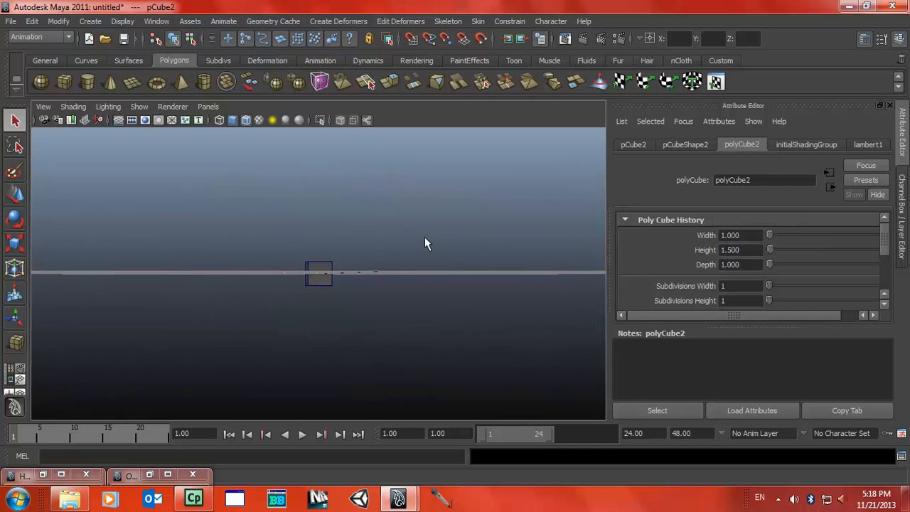
left_click(424, 243)
left_click_drag(262, 211, 189, 217, "alt")
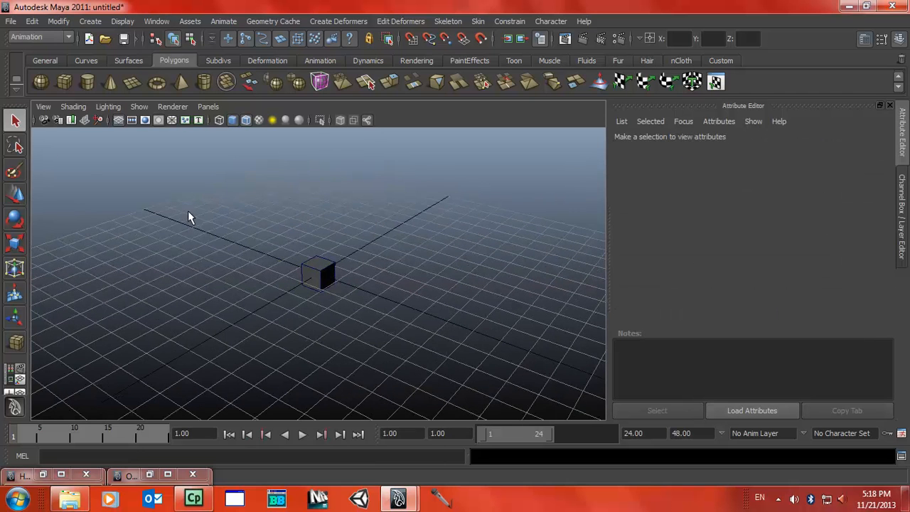
left_click(64, 82)
left_click_drag(312, 345, 365, 283)
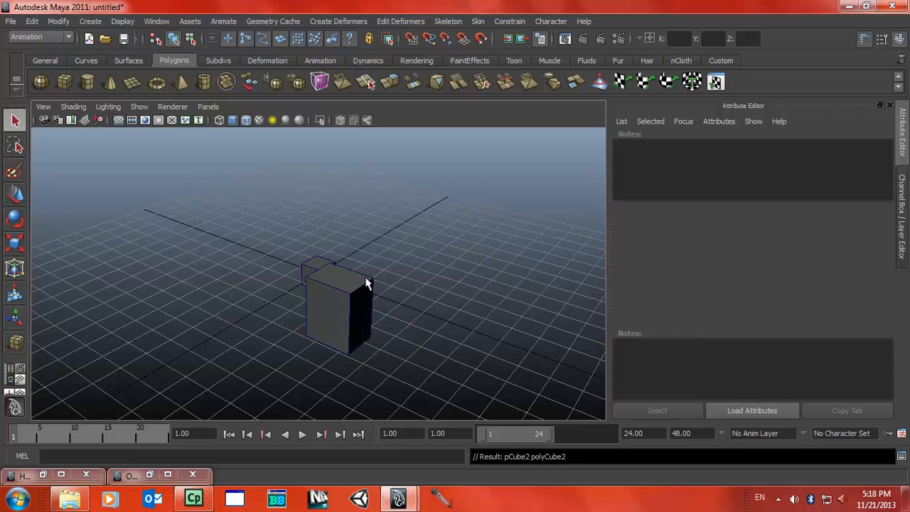
Set the new box's width to 1, height to 1.5 and depth to 1.
double_click(743, 235)
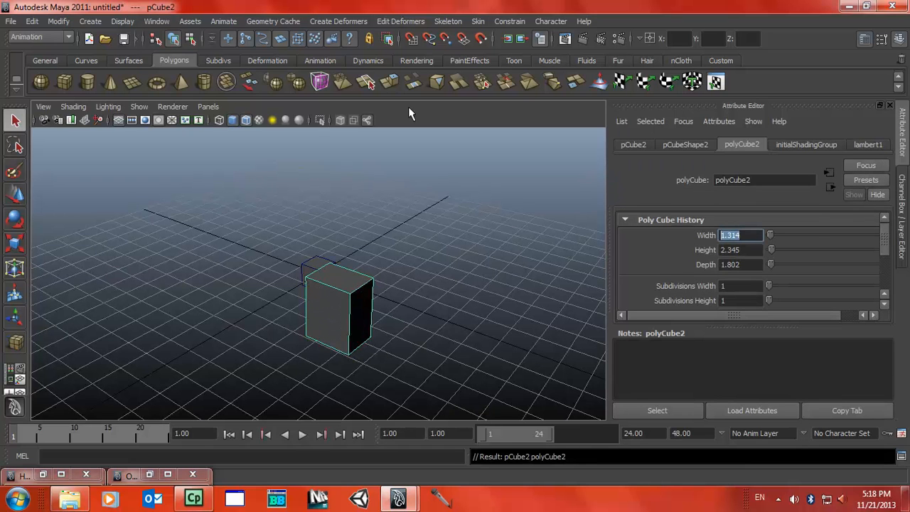
type("1")
key("Return")
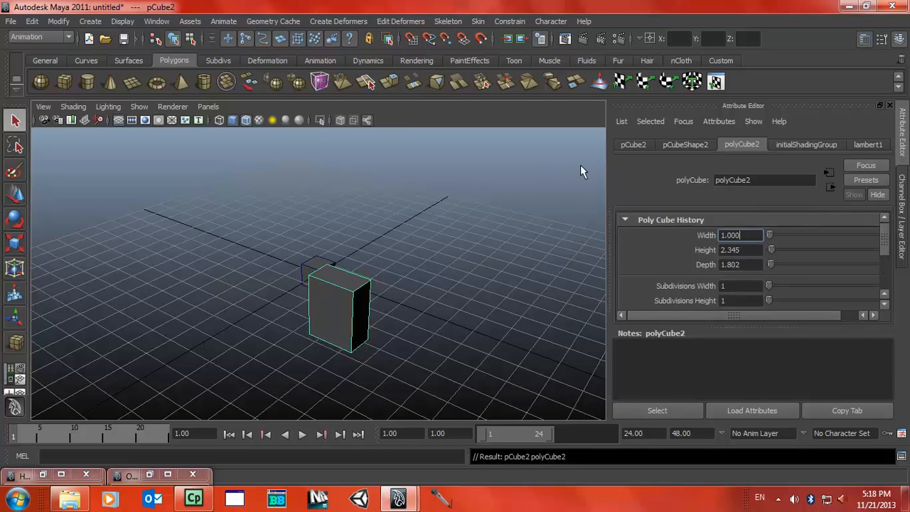
double_click(752, 250)
type("1.5")
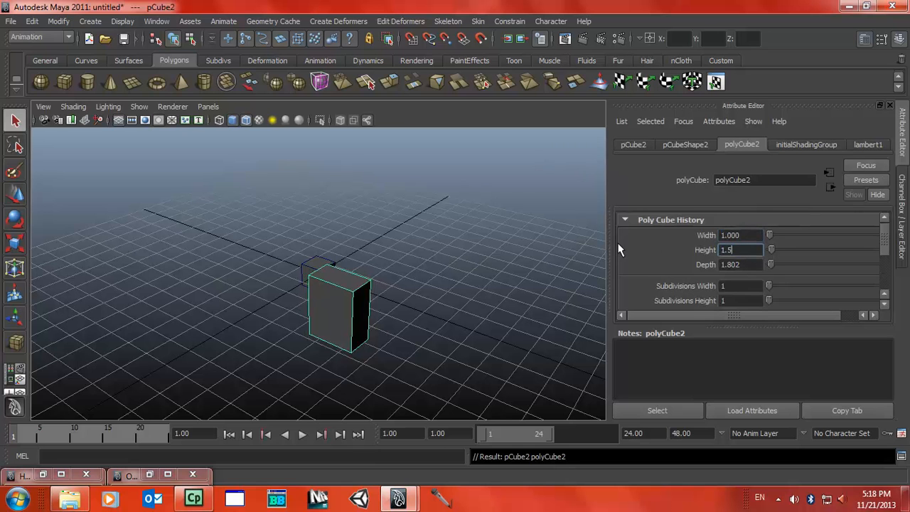
key("Return")
left_click_drag(437, 301, 459, 275, "alt")
key("Tab")
type("1")
key("Return")
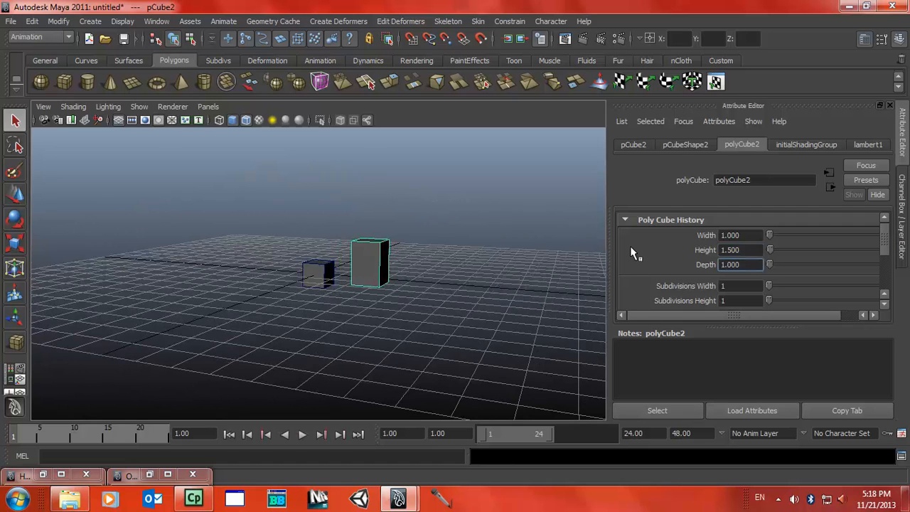
Reduce the second box's width to 0.5.
left_click_drag(458, 326, 407, 323, "alt")
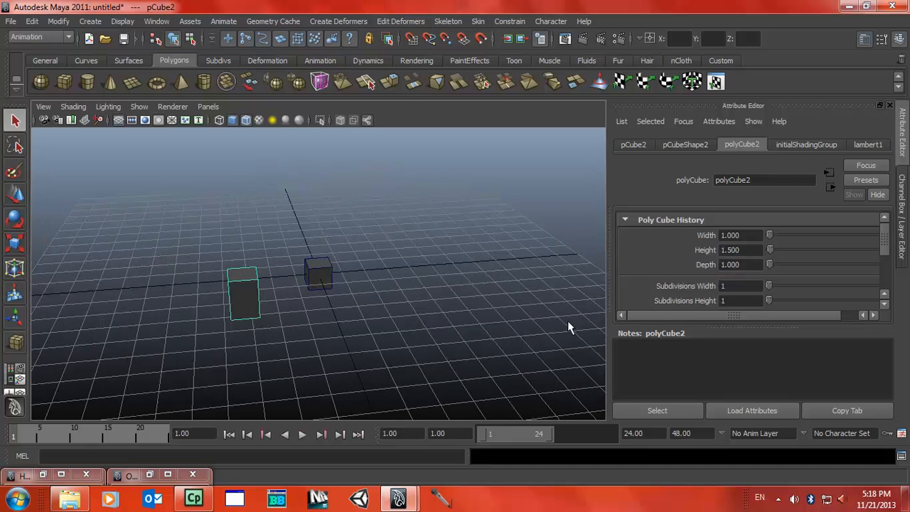
left_click(755, 236)
type("0.5")
key("Return")
left_click_drag(365, 240, 384, 250, "alt")
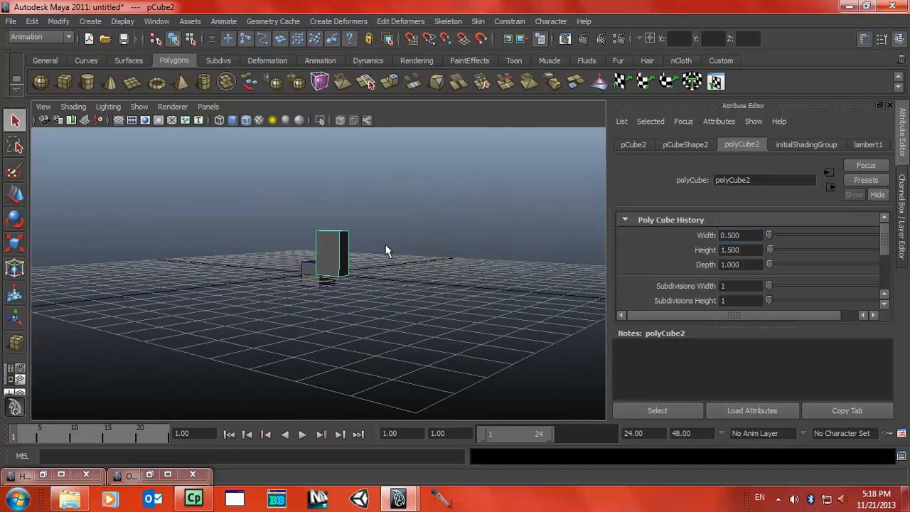
Set the second box's X and Y translation to 0.
left_click(644, 145)
double_click(753, 236)
key("BackSpace")
key("BackSpace")
key("BackSpace")
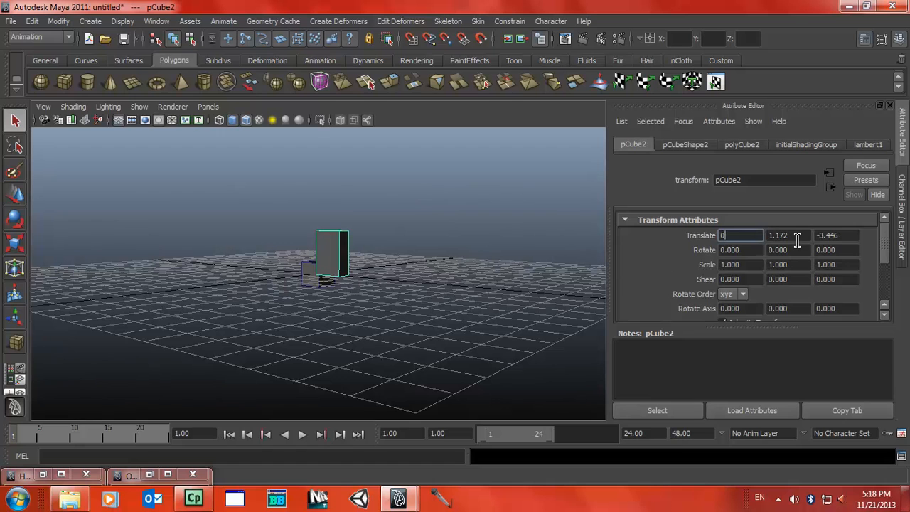
key("Tab")
type("0")
key("Return")
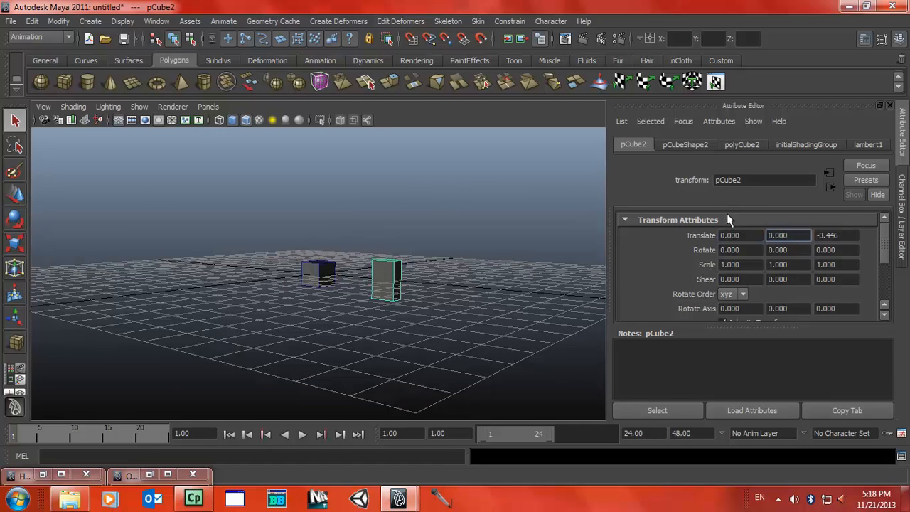
Set the second box's Z translation to 0 and hide the viewport grid.
double_click(845, 237)
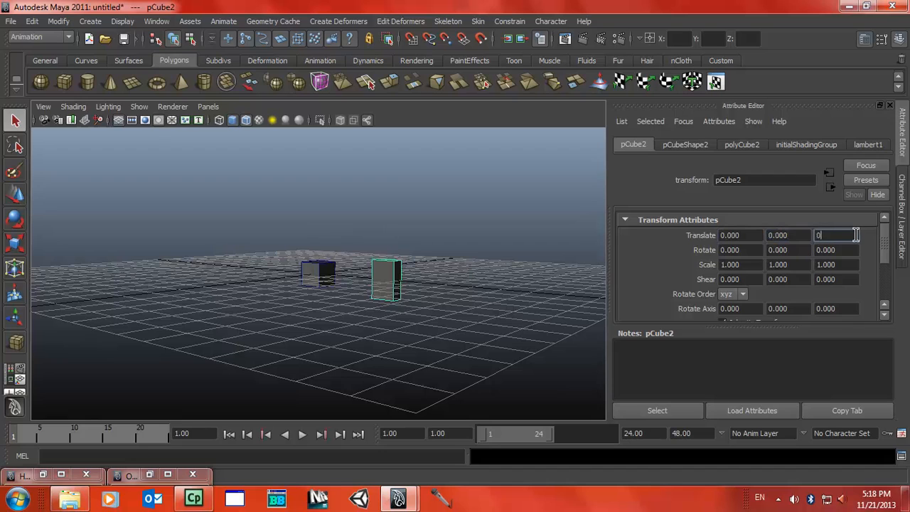
type("0")
key("Return")
left_click_drag(384, 273, 335, 263, "alt")
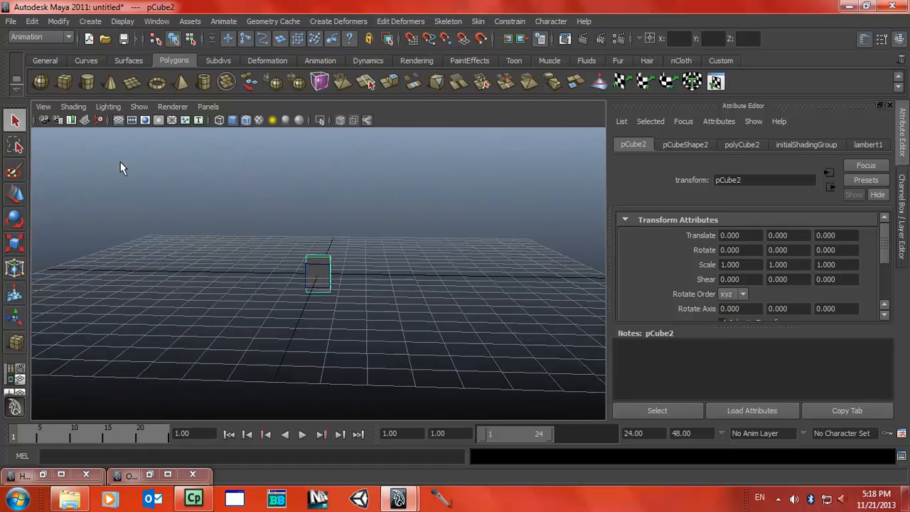
left_click(118, 120)
Move the first cube straight up to about 1.95 on the Y axis, clear of the taller box.
mouse_move(309, 277)
left_mouse_down("alt")
mouse_move(244, 276)
mouse_move(351, 274)
mouse_move(296, 270)
mouse_move(318, 280)
left_mouse_up("alt")
left_click(317, 280)
left_click(12, 194)
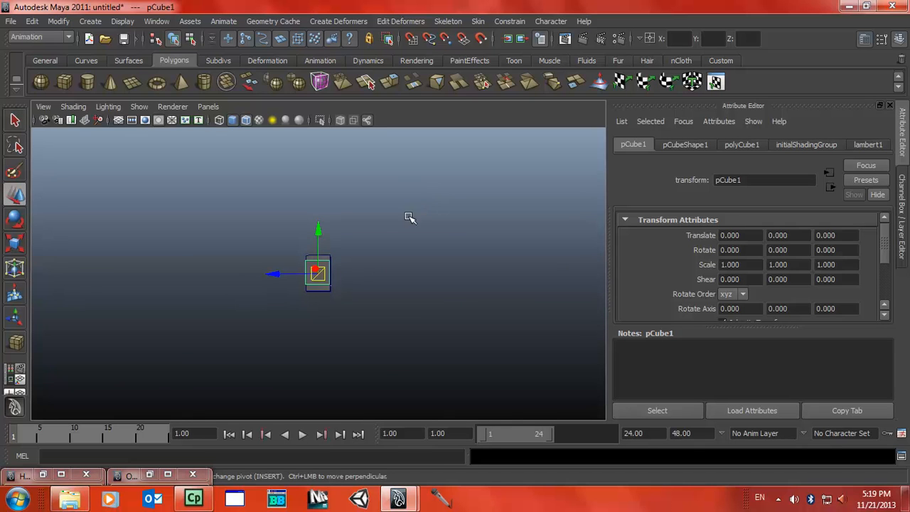
left_click(315, 233)
left_click_drag(316, 233, 419, 304)
scroll(420, 304, "up", 6)
middle_click_drag(263, 221, 243, 286, "alt")
left_click(317, 336)
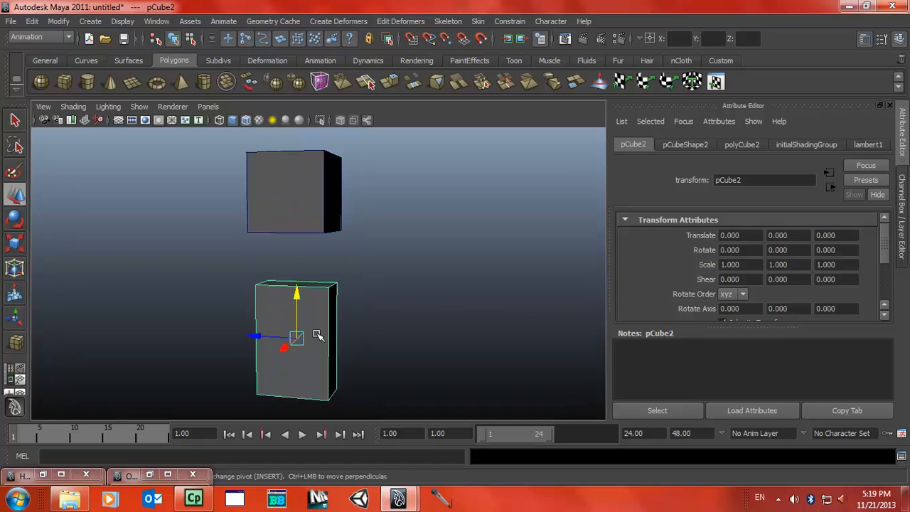
left_click(308, 199)
Try Y translation values of 0.1 and 1 for the head cube.
left_click_drag(799, 237, 754, 241)
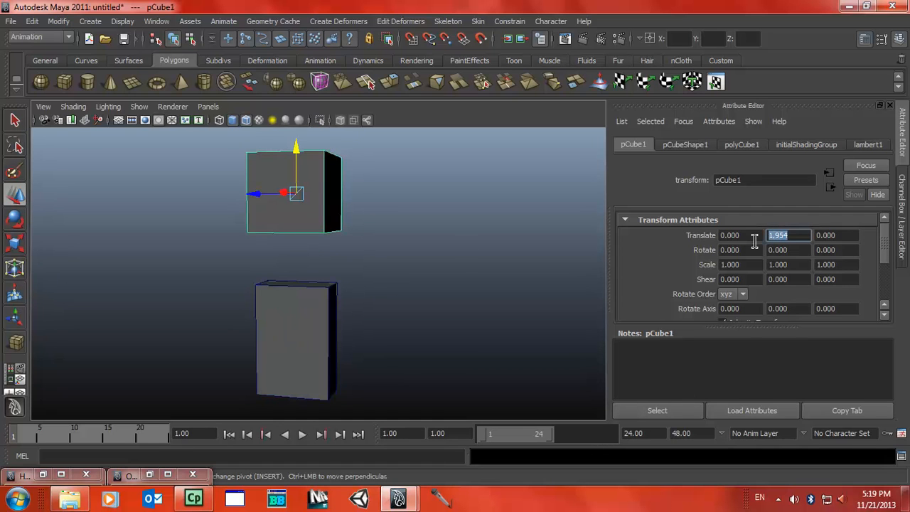
left_click_drag(552, 259, 525, 267, "alt")
left_click(764, 234)
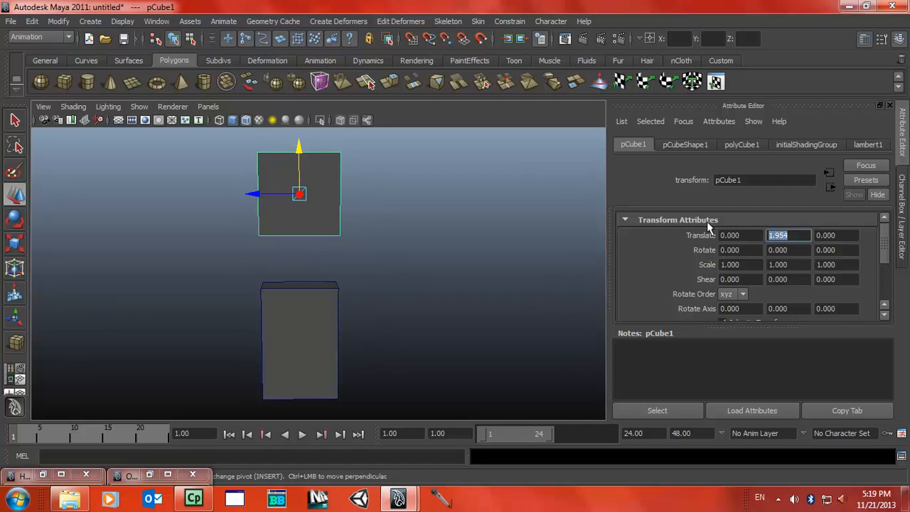
type("0.1")
key("Return")
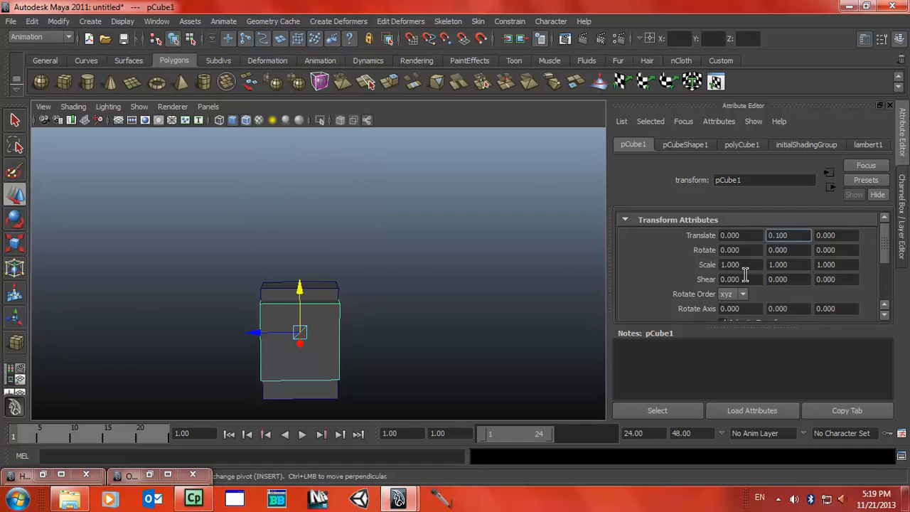
left_click(791, 235)
type("1")
key("Return")
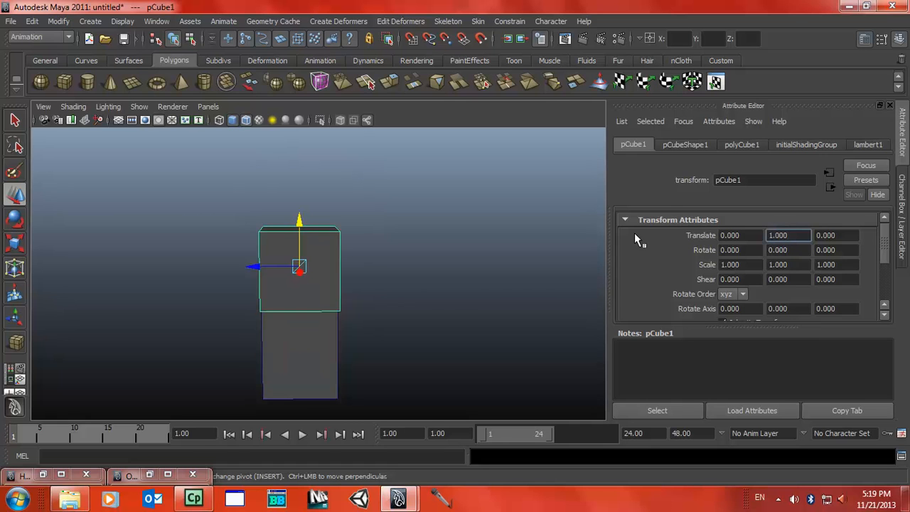
Try Y translation values of 12, 1.2 and 1.3 for the head cube.
left_click_drag(426, 289, 298, 290, "alt")
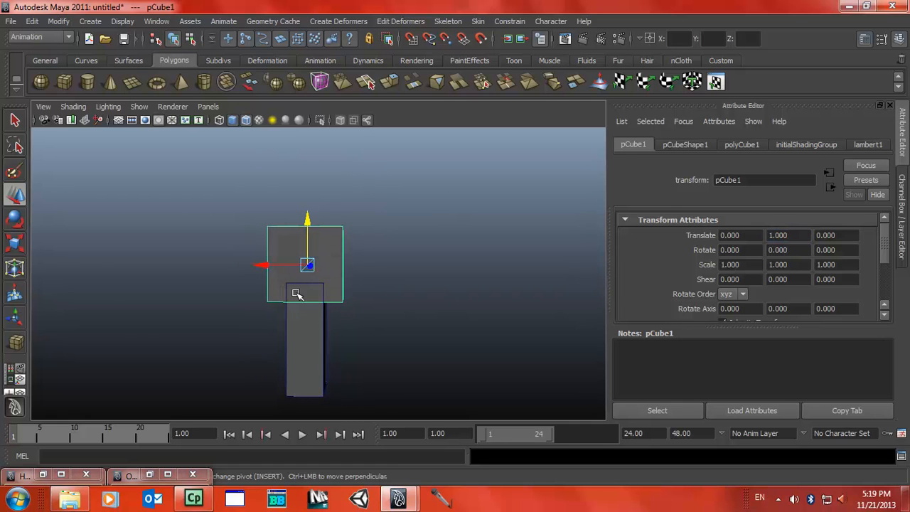
left_click_drag(789, 236, 773, 235)
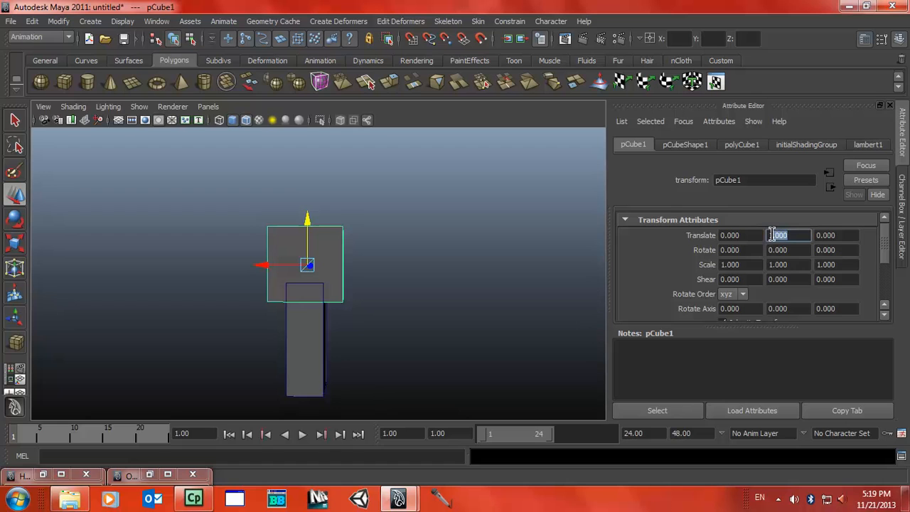
type("2")
key("Return")
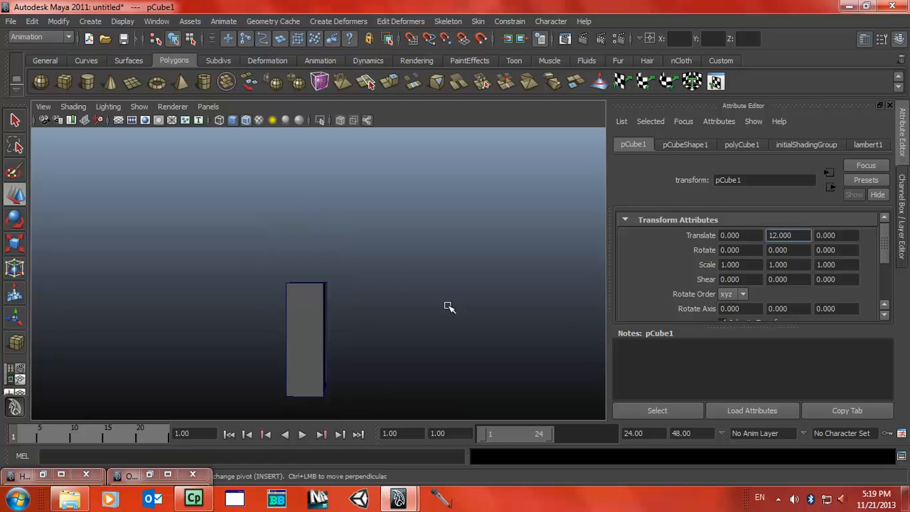
left_click_drag(786, 232, 758, 230)
type("1.2")
key("Return")
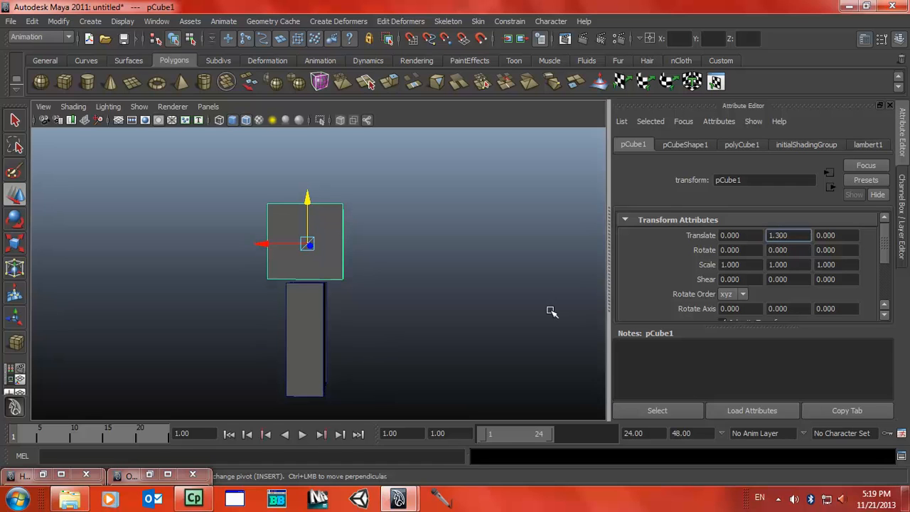
Set the head cube's Y translation to 1.25 to rest it on the body box.
key("BackSpace")
key("BackSpace")
key("BackSpace")
type("25")
key("Return")
Nudge the head cube slightly upward to about 1.251 on the Y axis.
left_click_drag(521, 270, 206, 269, "alt")
mouse_move(326, 211)
left_mouse_down()
mouse_move(325, 204)
mouse_move(326, 211)
left_mouse_up()
left_click_drag(504, 263, 349, 249, "alt")
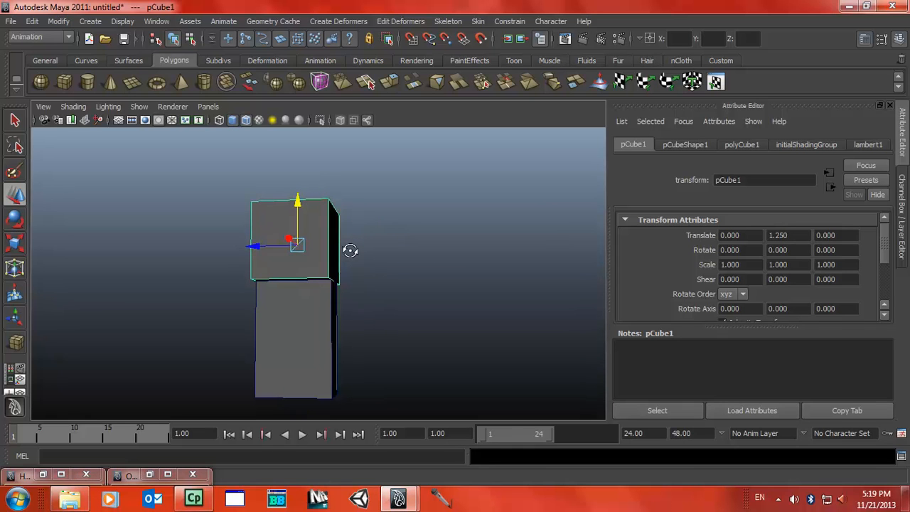
left_click_drag(298, 216, 301, 216)
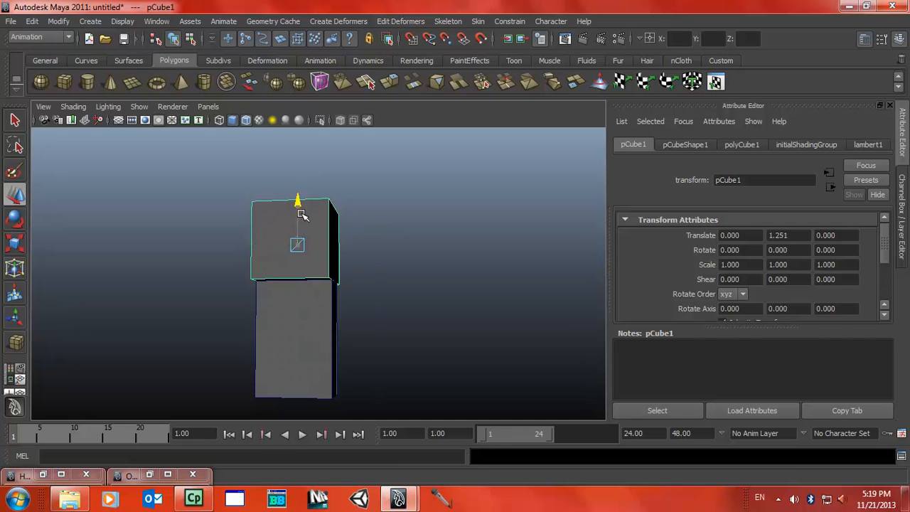
Examine the joint between the head cube and the body box from several angles.
left_click_drag(419, 267, 398, 266, "alt")
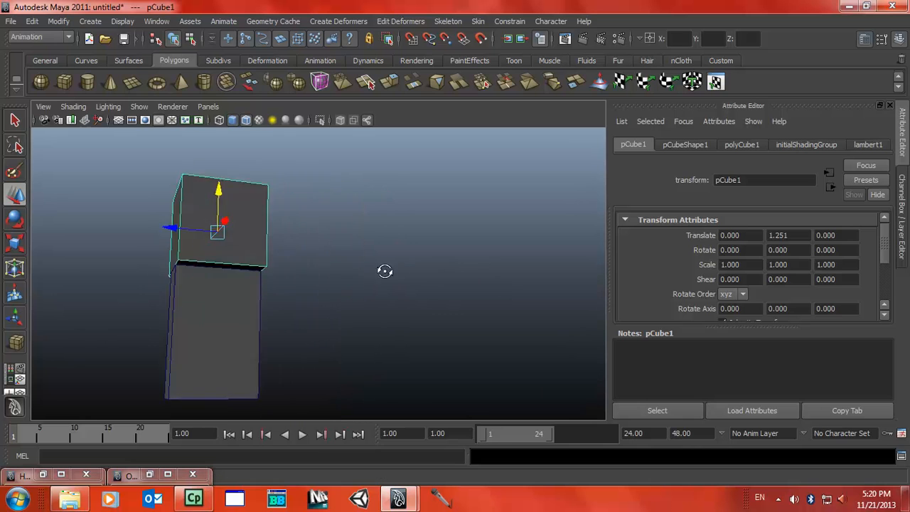
middle_click_drag(397, 266, 331, 284, "alt")
left_click_drag(331, 285, 356, 300, "alt")
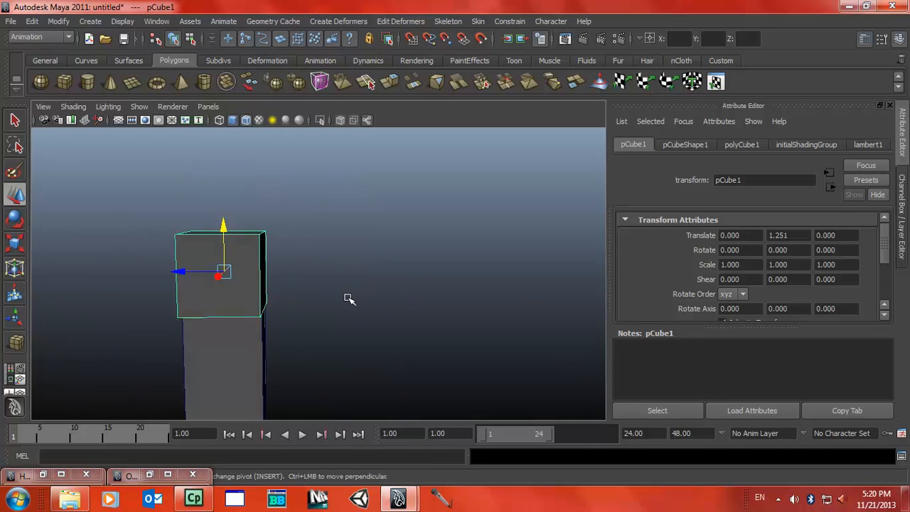
middle_click_drag(355, 300, 411, 247, "alt")
left_click_drag(411, 247, 342, 273, "alt")
middle_click_drag(342, 273, 346, 229, "alt")
middle_click_drag(327, 179, 346, 222, "alt")
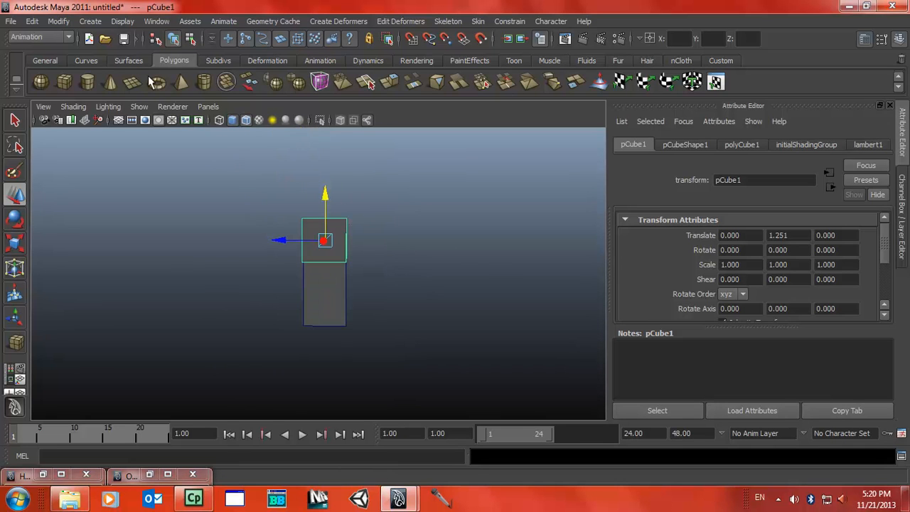
Draw a third polygon box about 0.34 wide, 1.33 high and 1.43 deep beside the body.
left_click_drag(424, 260, 621, 344, "alt")
right_click_drag(621, 345, 849, 359, "alt")
middle_click_drag(266, 334, 315, 215, "alt")
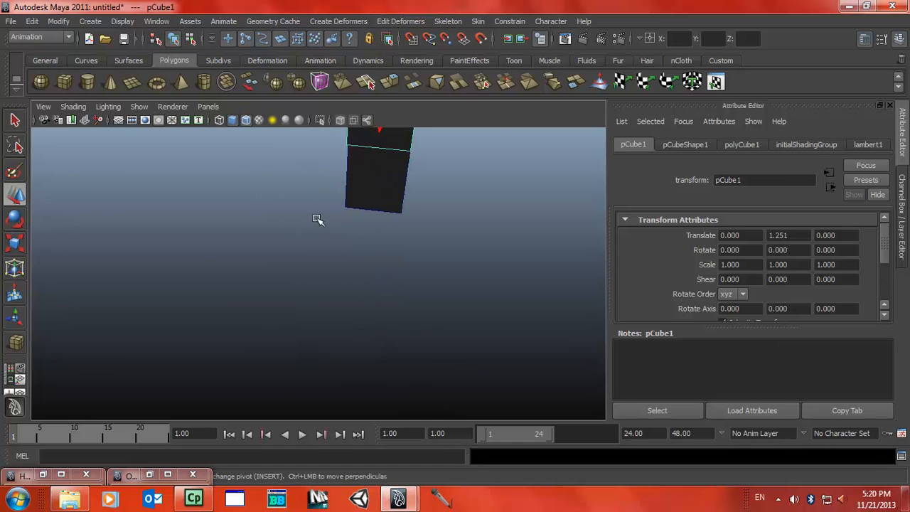
left_click(69, 82)
left_click_drag(182, 278, 245, 171)
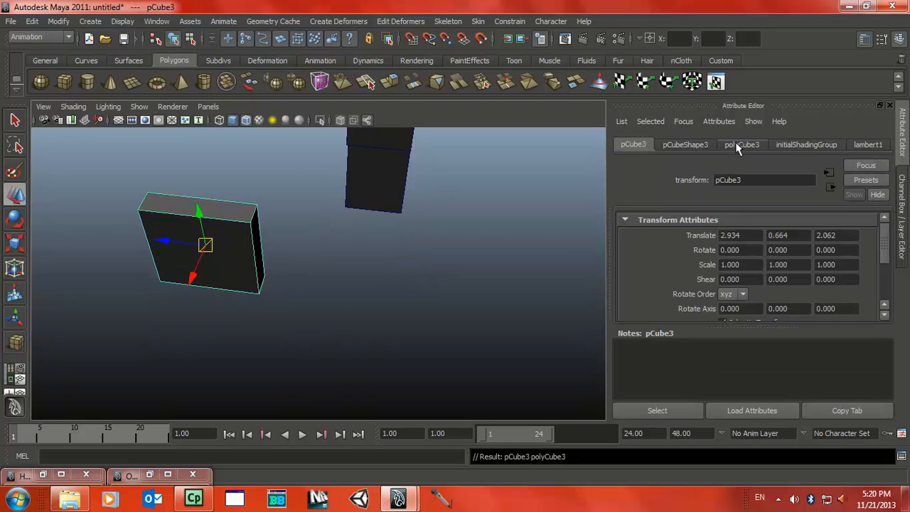
Set the third box's width to 0.5, height to 1 and depth to 0.5.
left_click(741, 145)
left_click(746, 235)
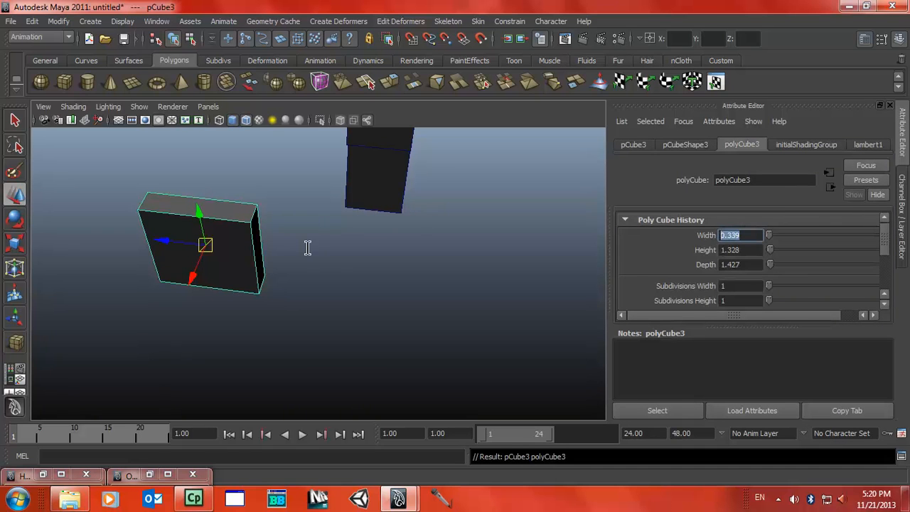
type("0")
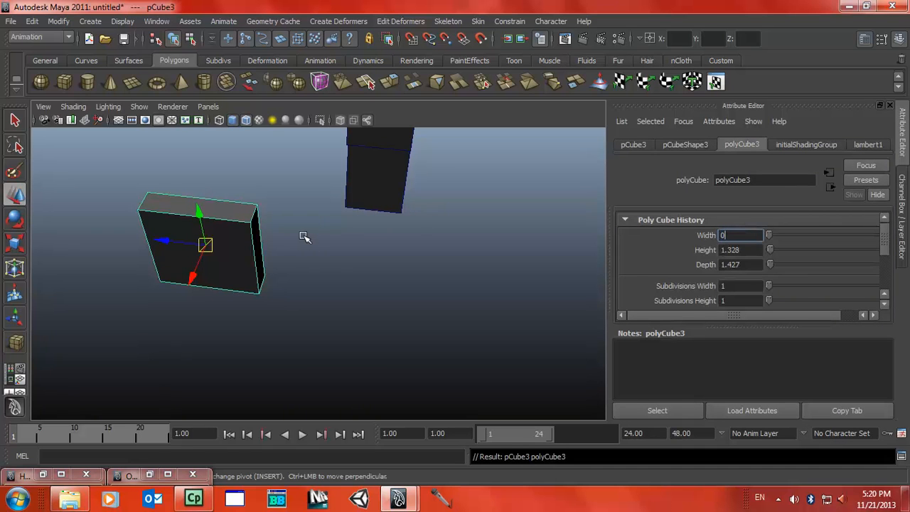
type(".5")
key("Return")
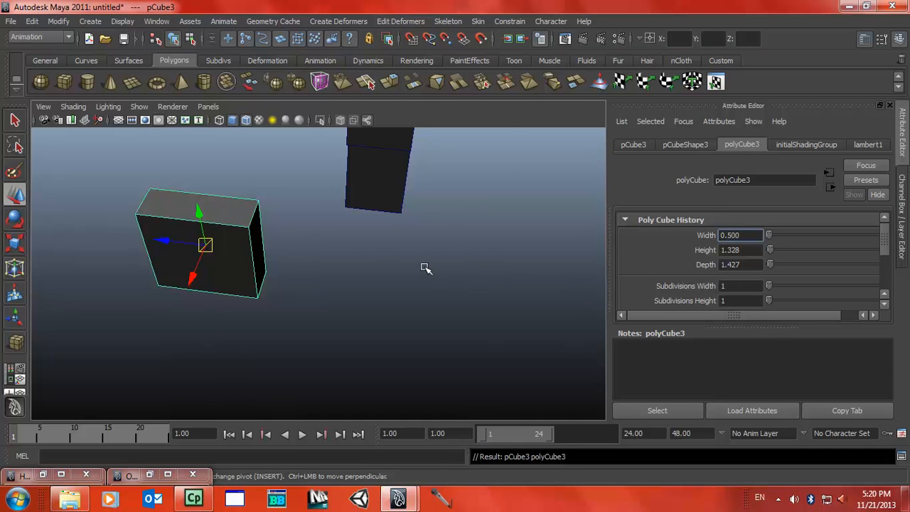
left_click_drag(424, 266, 446, 247, "alt")
left_click(748, 250)
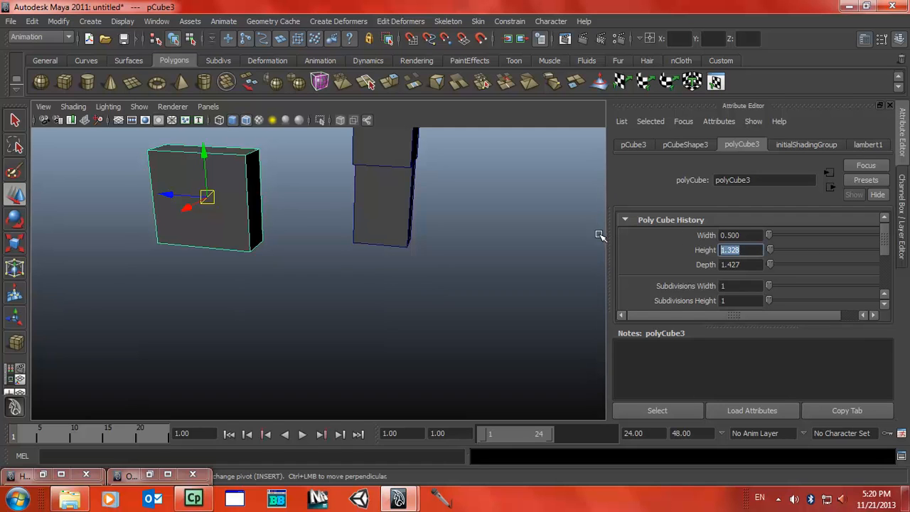
type("1")
key("Return")
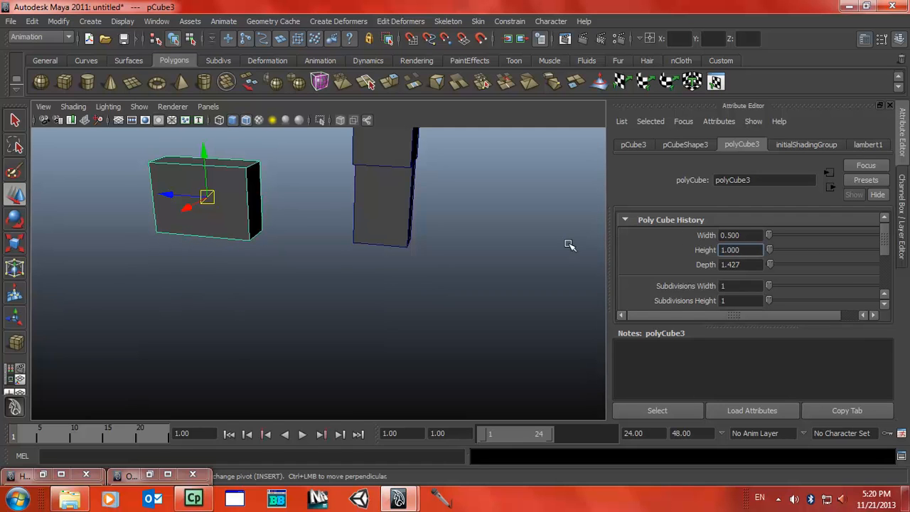
left_click(754, 265)
type("0.")
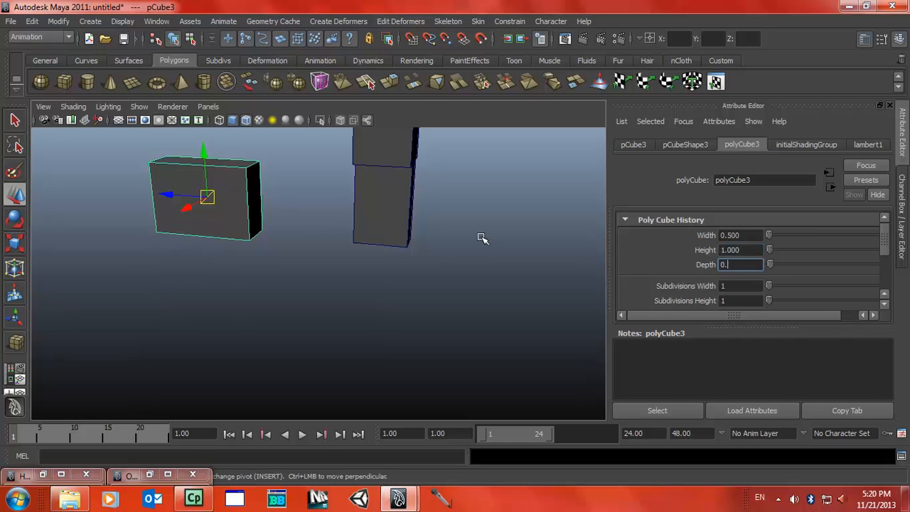
type("5")
key("Return")
Set the third box's height to 1.5 and compare its dimensions with the body box's.
left_click_drag(351, 311, 710, 217, "alt")
double_click(732, 249)
type("1.5")
key("Return")
left_click_drag(369, 326, 390, 290, "alt")
left_click(364, 226)
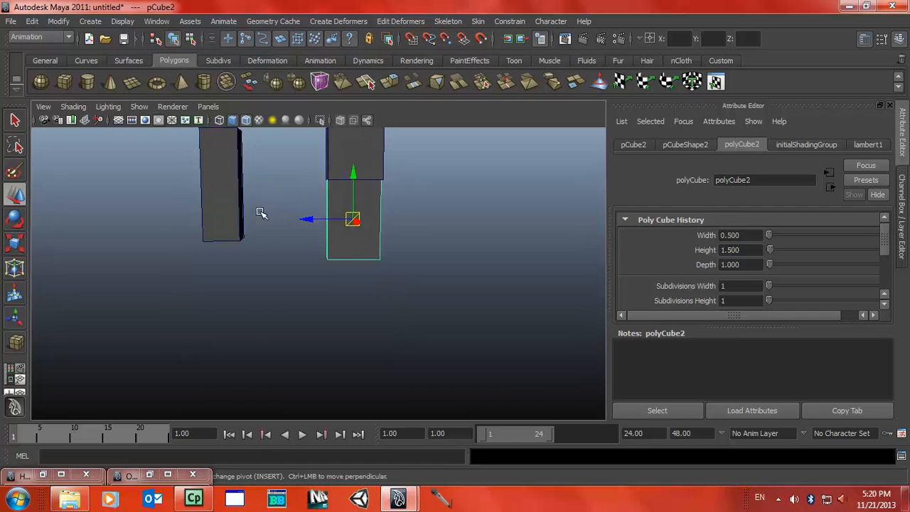
left_click(234, 205)
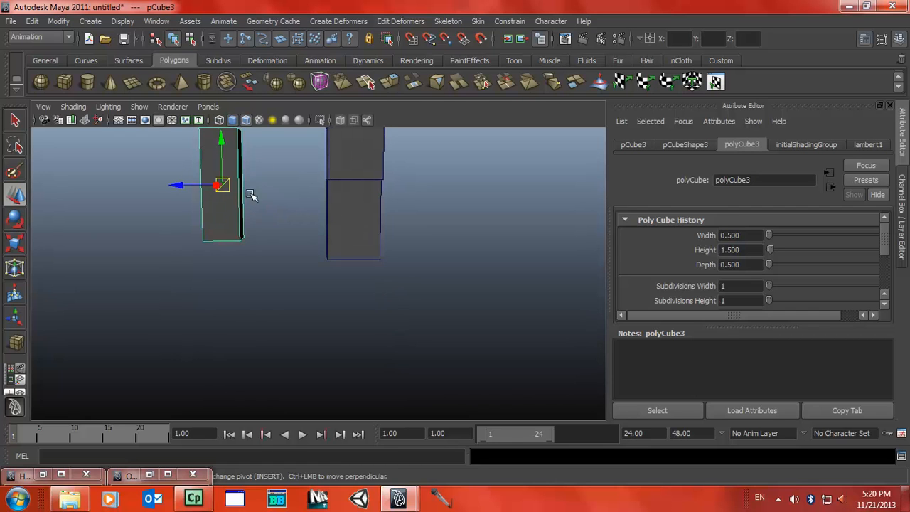
Lower the thin third box along the Y axis until it is roughly level with the body.
left_click(219, 174, "shift")
left_click(219, 180, "shift")
left_click_drag(222, 161, 218, 205)
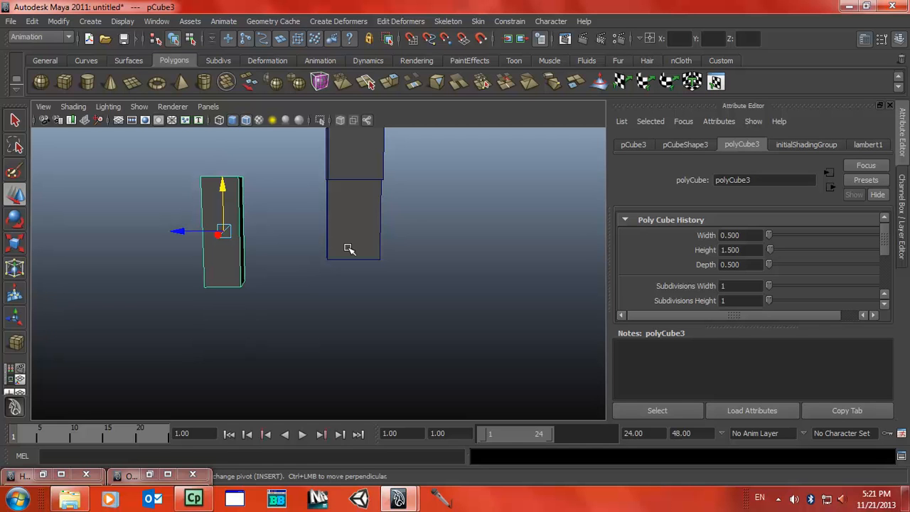
Move the arm box's pivot to its upper corner nearest the body, using vertex snapping.
key("Insert")
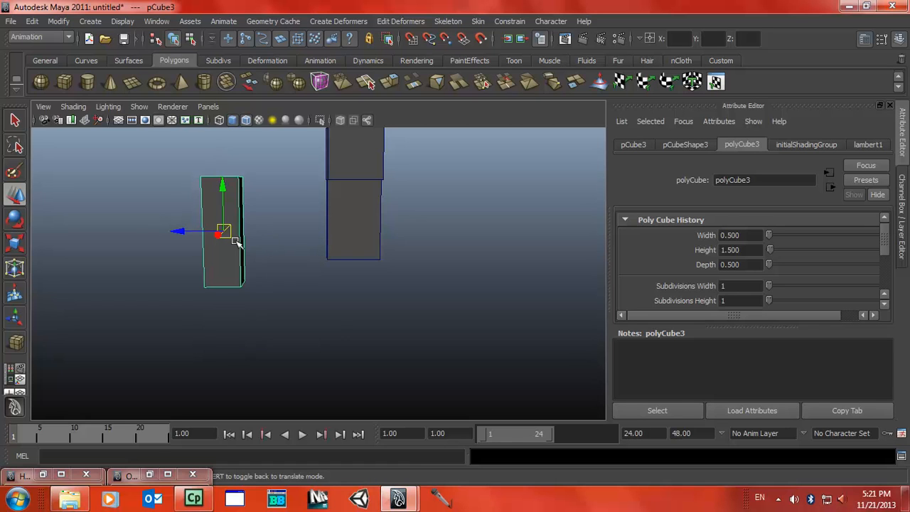
mouse_move(224, 231)
left_mouse_down()
mouse_move(227, 213)
mouse_move(206, 226)
mouse_move(235, 229)
mouse_move(229, 236)
left_mouse_up()
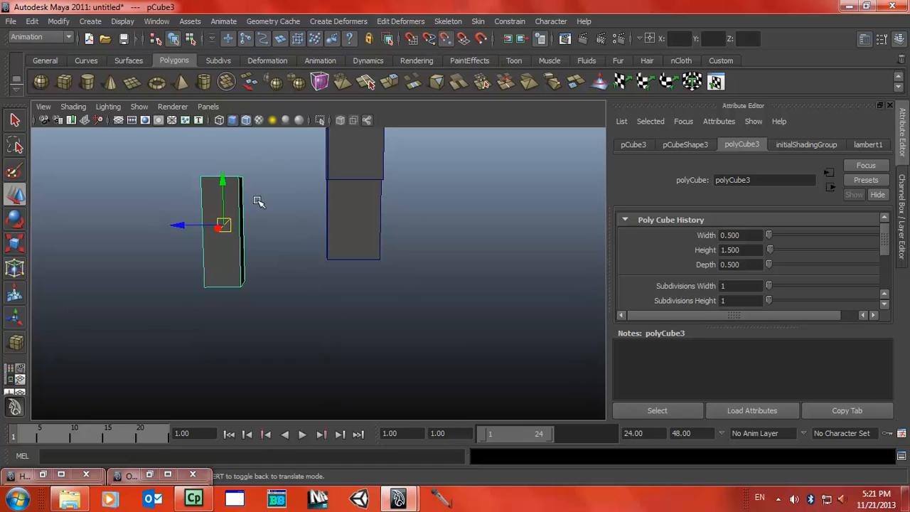
left_click_drag(223, 225, 260, 221)
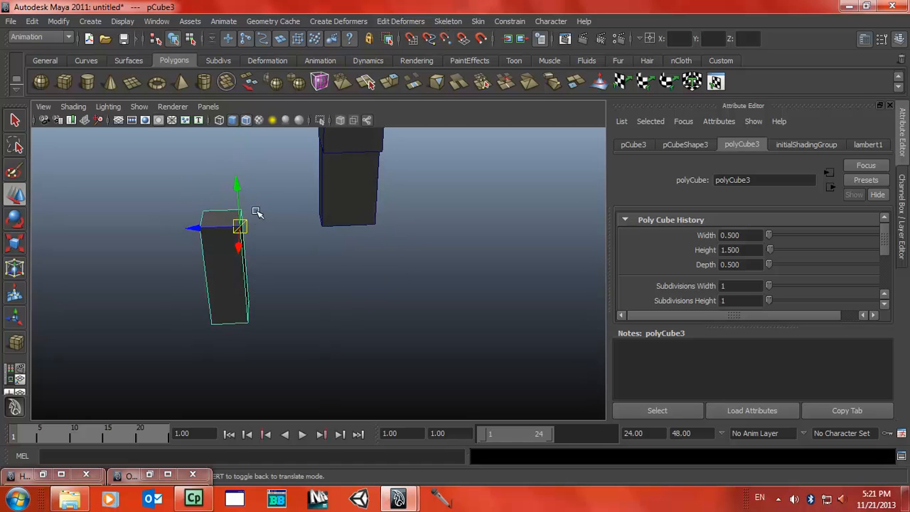
key("v")
mouse_move(239, 226)
left_mouse_down()
mouse_move(325, 215)
mouse_move(339, 167)
mouse_move(260, 248)
mouse_move(233, 238)
left_mouse_up()
Snap the arm box by its pivot to the body's upper corner so it sits flush against the side.
left_click_drag(204, 227, 282, 233)
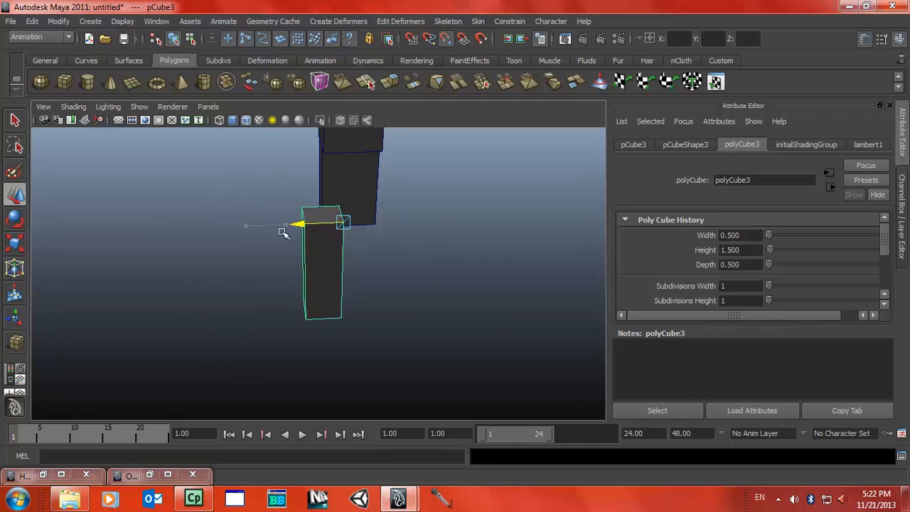
left_click_drag(345, 223, 320, 179)
left_click(321, 201)
left_click_drag(359, 223, 353, 191, "alt")
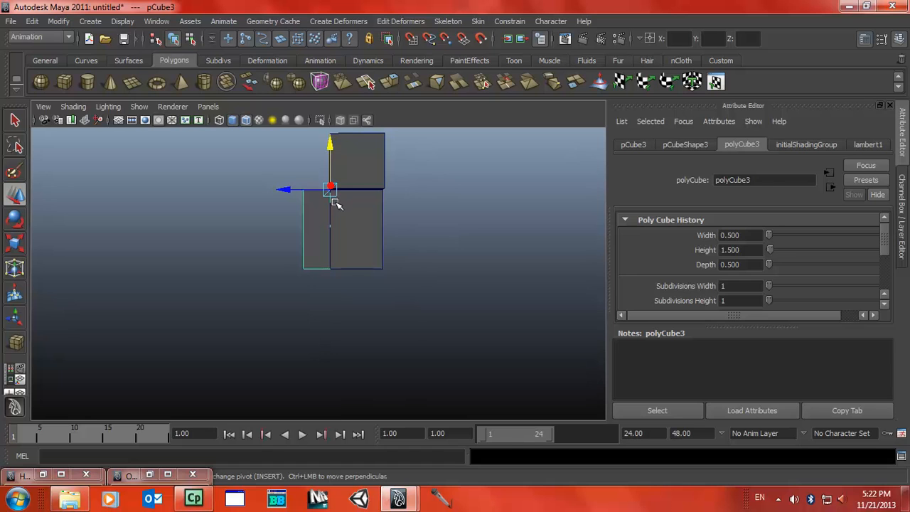
Duplicate the arm box straight down below the body and move the copy's pivot to its opposite upper corner.
left_click(336, 203)
left_click_drag(329, 156, 325, 286)
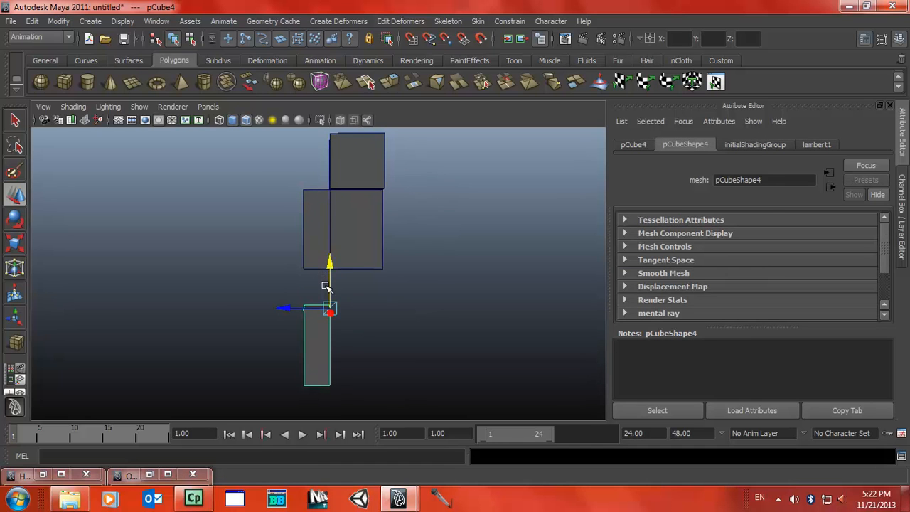
key("Insert")
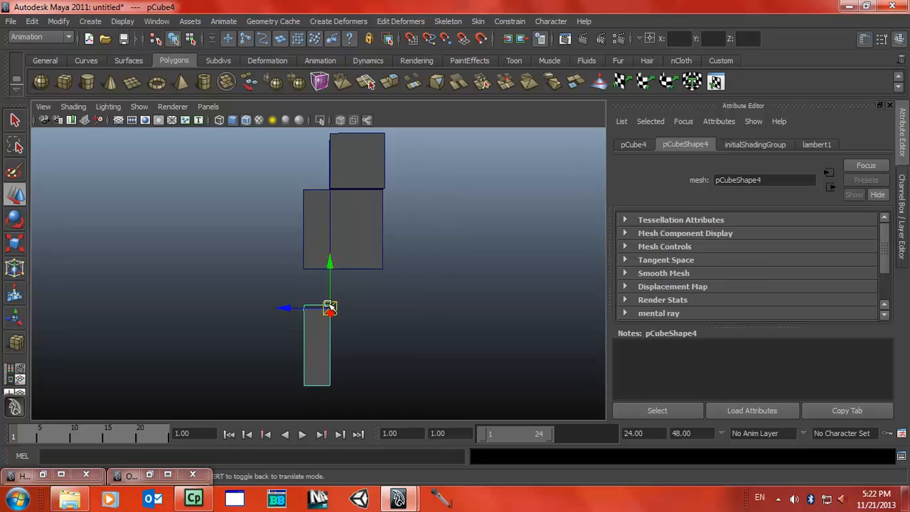
left_click_drag(379, 322, 367, 349, "alt")
left_click_drag(335, 278, 308, 278)
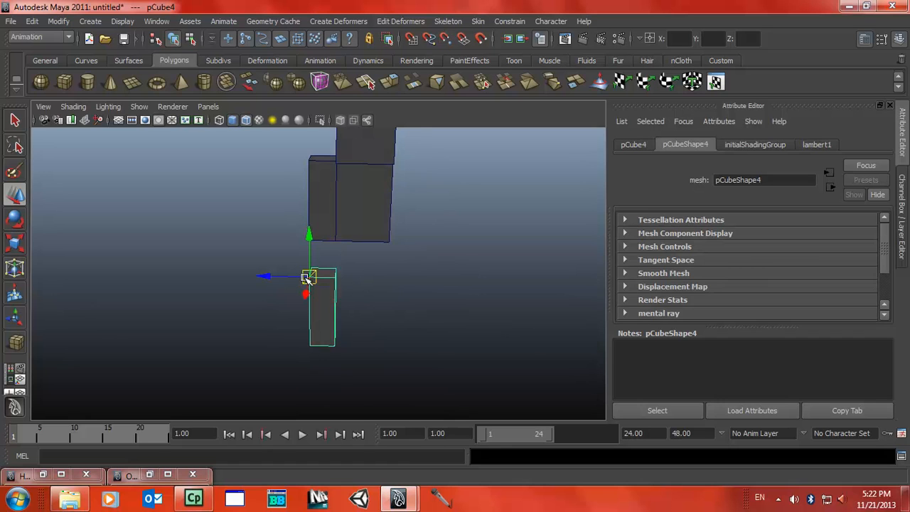
Snap the duplicated leg box by its pivot to the body's lower corner so it hangs beneath the arm-side half.
left_click_drag(307, 277, 495, 303)
mouse_move(265, 272)
left_mouse_down()
mouse_move(206, 276)
mouse_move(267, 284)
left_mouse_up()
left_click_drag(390, 257, 320, 260, "alt")
left_click(438, 280)
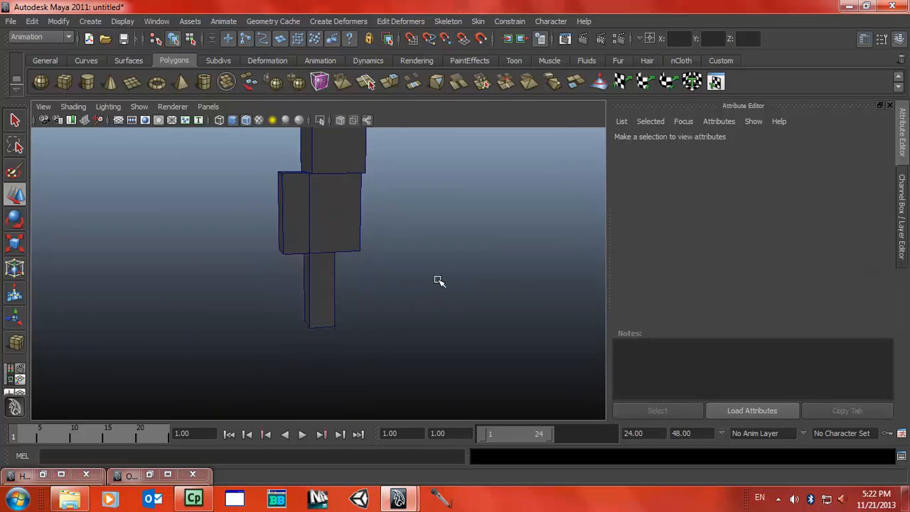
Examine the assembled head, body, arm and leg from all sides to check how the boxes line up.
left_click_drag(355, 302, 357, 282, "alt")
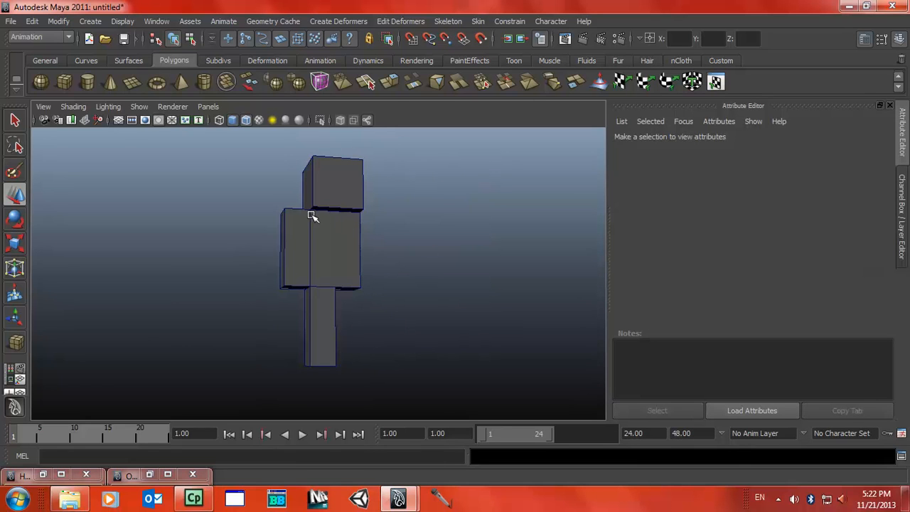
left_click_drag(454, 245, 423, 257, "alt")
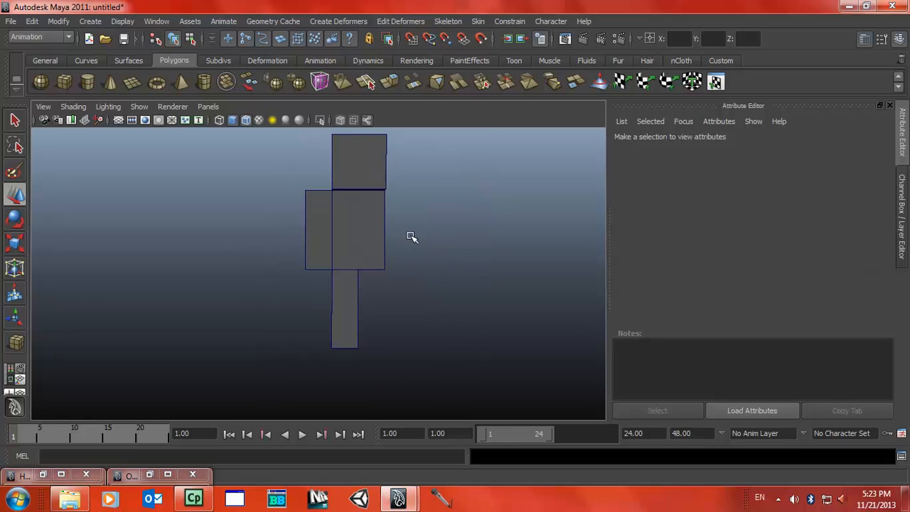
left_click_drag(524, 264, 276, 264, "alt")
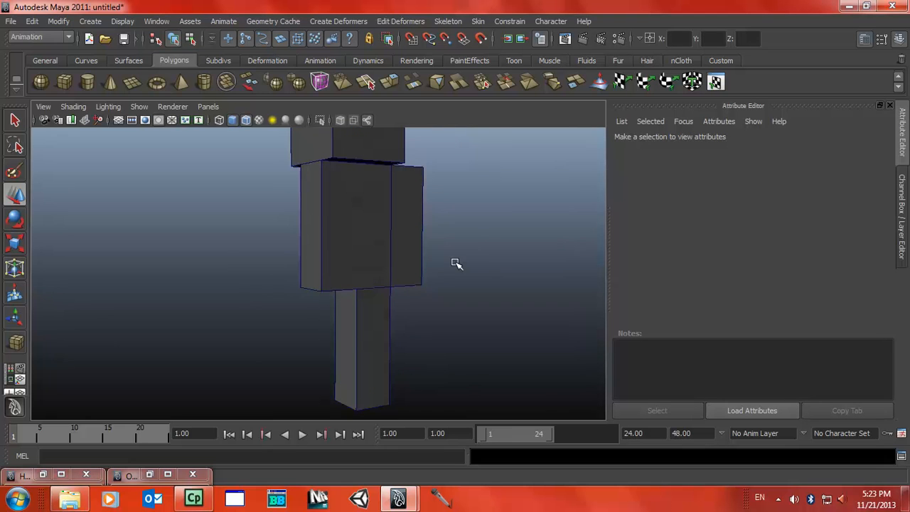
left_click_drag(322, 284, 534, 283, "alt")
left_click_drag(461, 274, 480, 266, "alt")
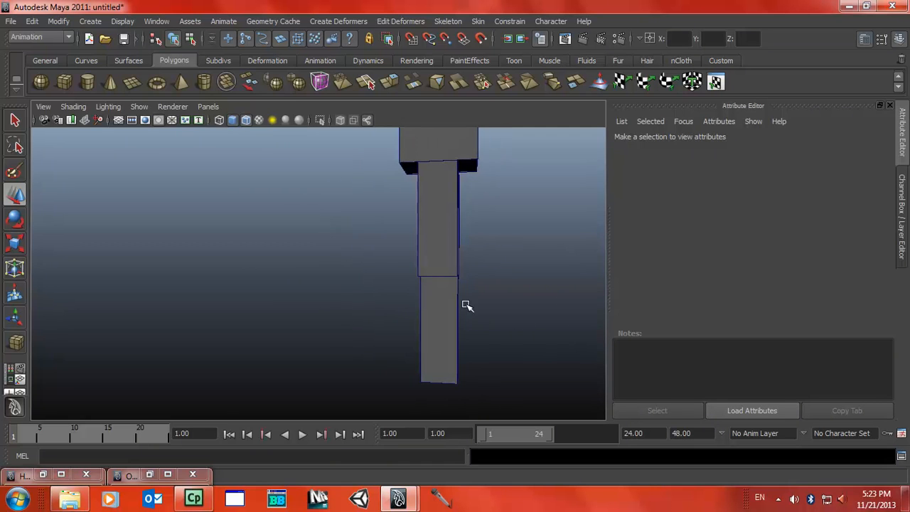
left_click_drag(465, 307, 646, 311, "alt")
left_click_drag(334, 286, 384, 290, "alt")
right_click_drag(314, 264, 266, 268, "alt")
left_click_drag(266, 268, 303, 236, "alt")
left_click_drag(498, 277, 286, 271, "alt")
right_click_drag(396, 256, 73, 293, "alt")
right_click_drag(359, 288, 227, 295, "alt")
left_click_drag(287, 289, 329, 274, "alt")
middle_click_drag(319, 280, 268, 264, "alt")
mouse_move(268, 264)
left_mouse_down("alt")
mouse_move(342, 297)
mouse_move(358, 277)
mouse_move(289, 258)
mouse_move(284, 266)
left_mouse_up("alt")
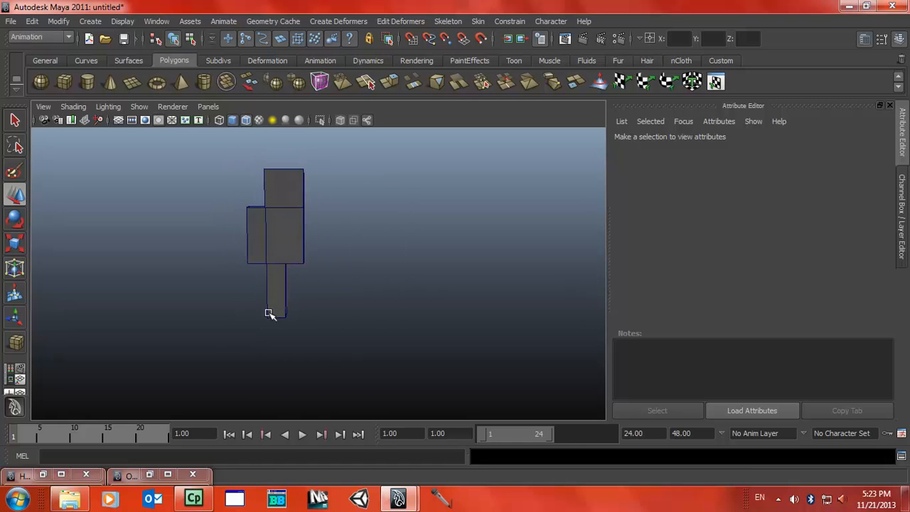
Switch to the Hypershade/Render/Persp layout and enlarge the perspective view over the other panes.
left_click(192, 474)
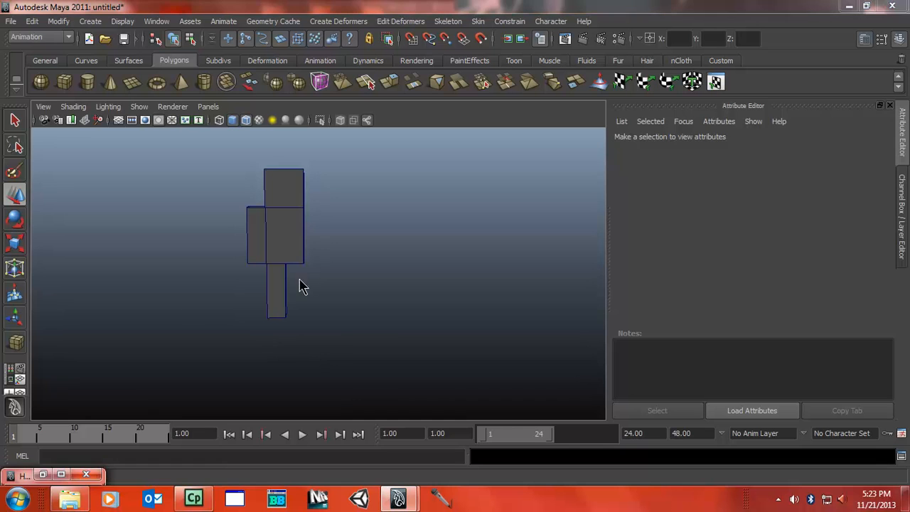
mouse_move(297, 247)
left_mouse_down("alt")
mouse_move(277, 251)
mouse_move(325, 247)
mouse_move(315, 244)
left_mouse_up("alt")
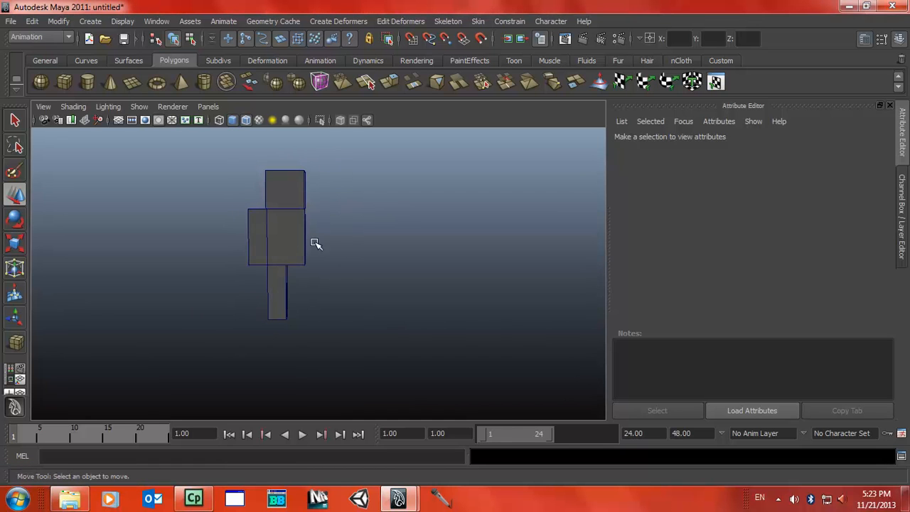
left_click(14, 375)
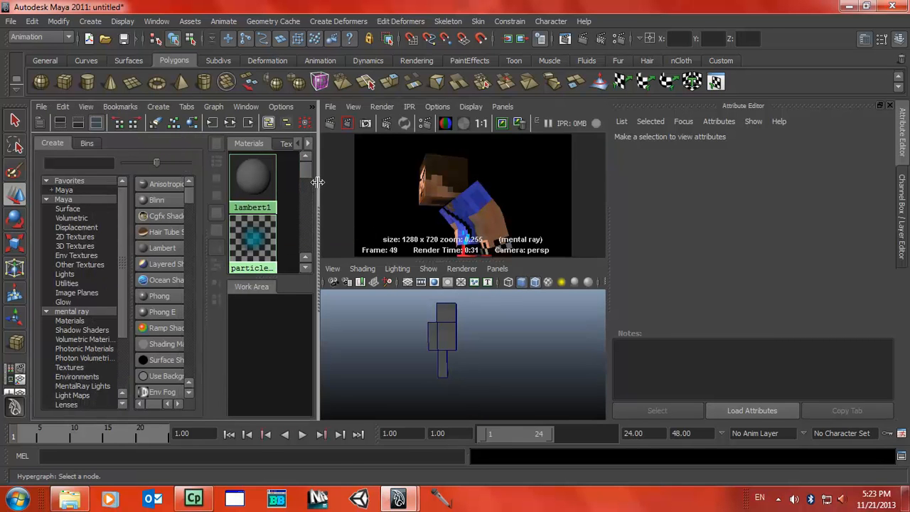
left_click_drag(317, 183, 60, 188)
left_click_drag(324, 260, 325, 136)
mouse_move(376, 249)
left_mouse_down("alt")
mouse_move(323, 262)
mouse_move(369, 252)
left_mouse_up("alt")
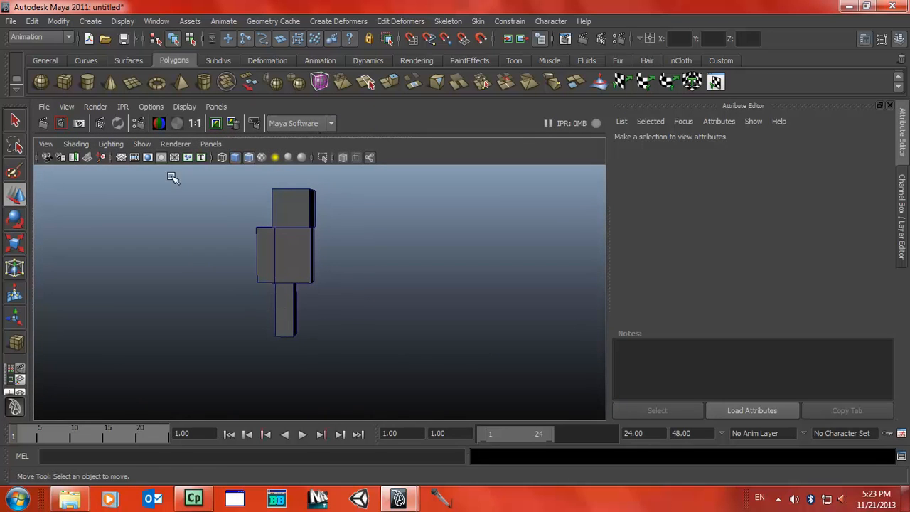
Open the Hypershade in its own window and place it clear of the model.
left_click(150, 22)
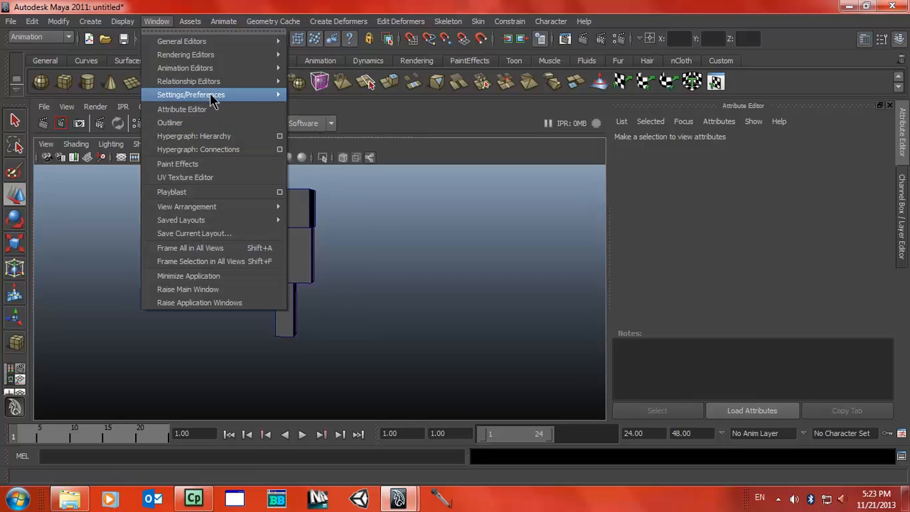
mouse_move(208, 68)
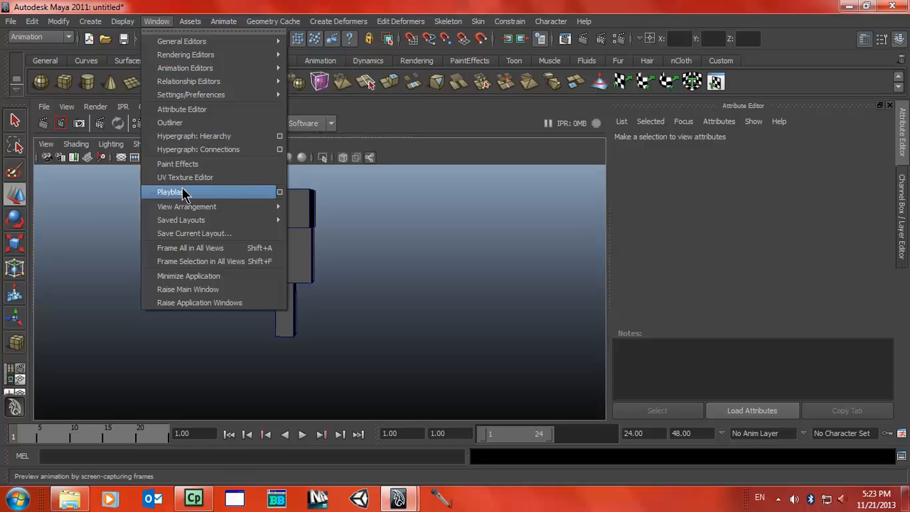
mouse_move(134, 25)
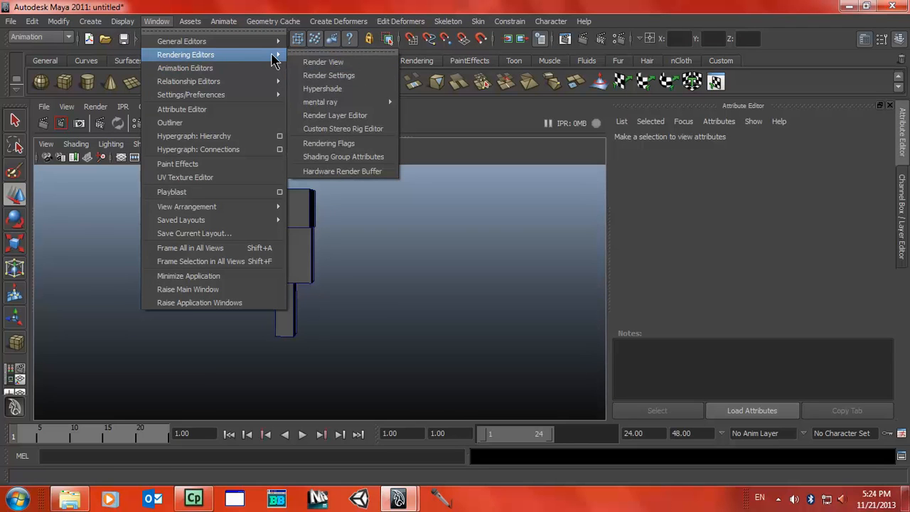
left_click(331, 93)
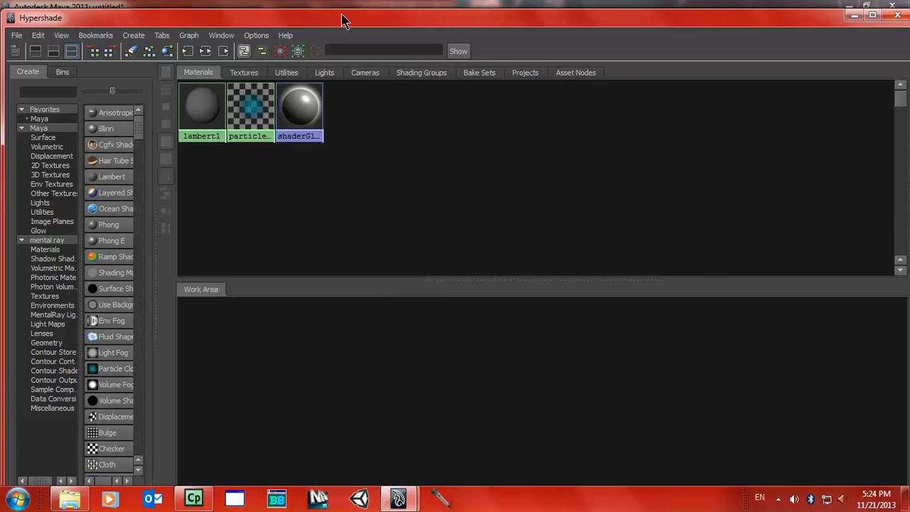
left_click_drag(393, 24, 467, 38)
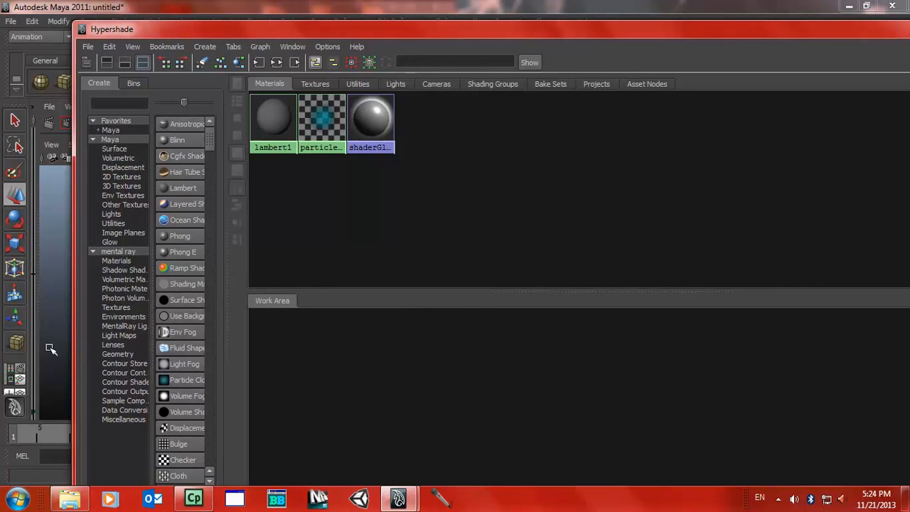
left_click_drag(753, 34, 766, 75)
left_click_drag(100, 69, 565, 223)
Create a new Lambert material in the Hypershade, keeping its window beside the character.
right_click_drag(376, 351, 383, 381)
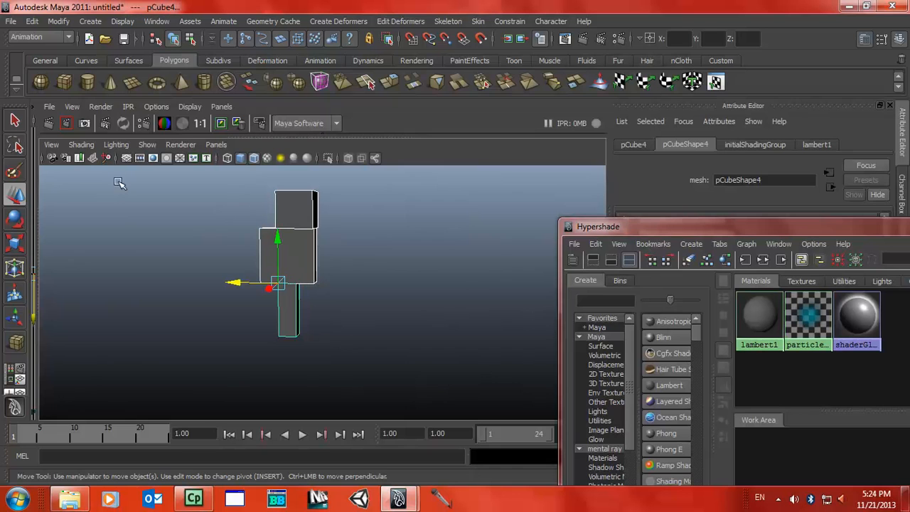
left_click(14, 123)
right_click_drag(409, 260, 407, 217)
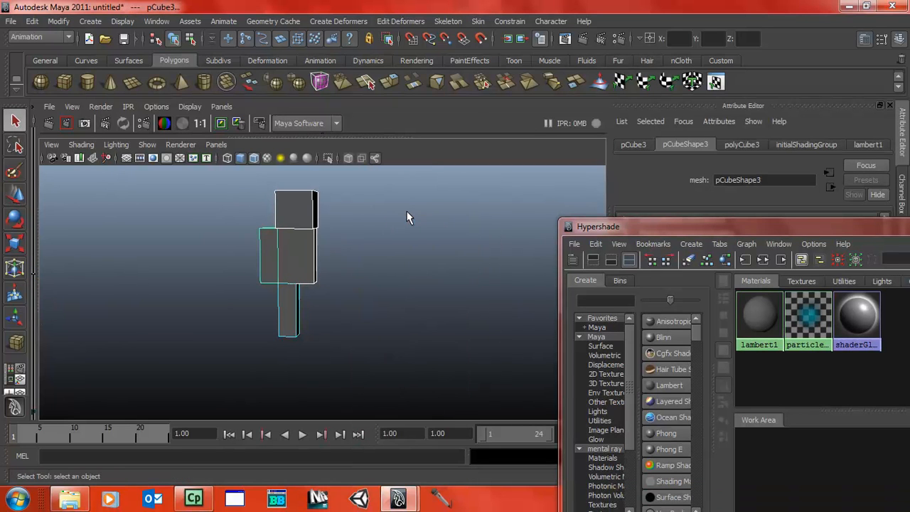
left_click_drag(687, 222, 509, 114)
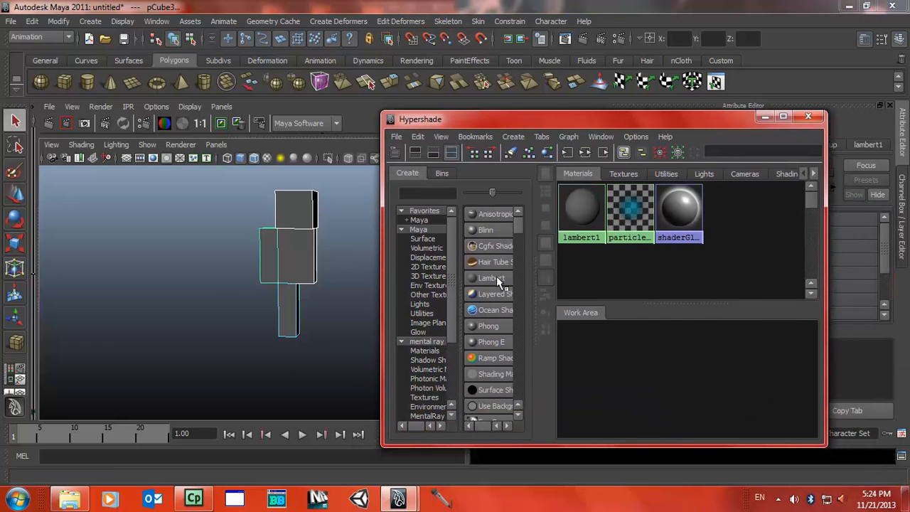
left_click(496, 277)
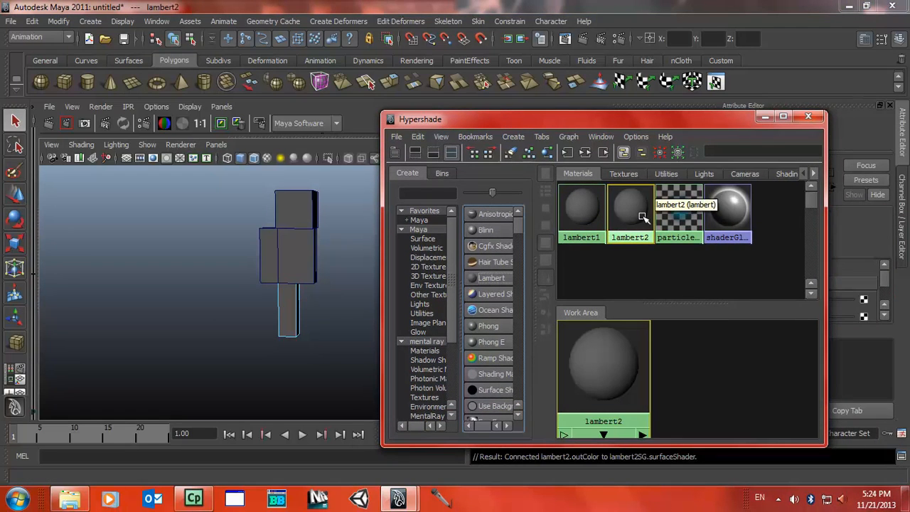
Assign the new Lambert material to all the character's boxes and minimize the Hypershade.
right_click_drag(360, 311, 360, 337)
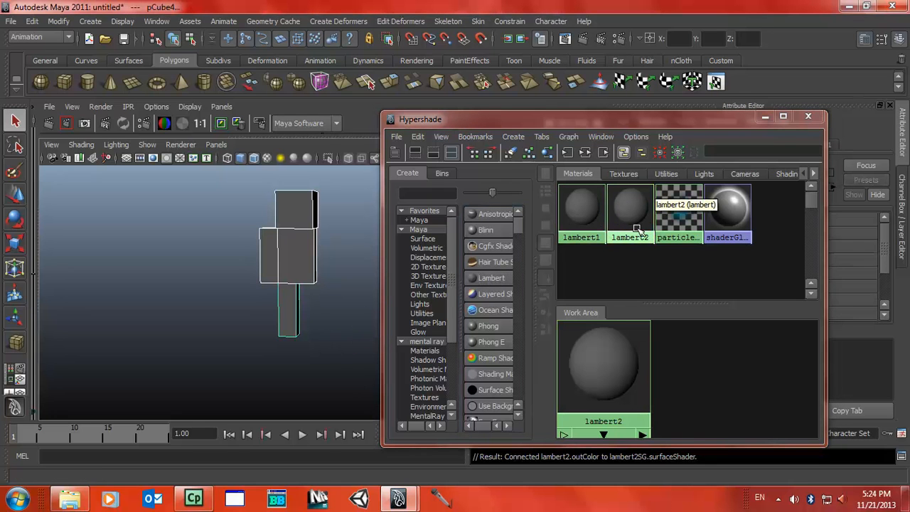
right_click_drag(633, 199, 633, 198)
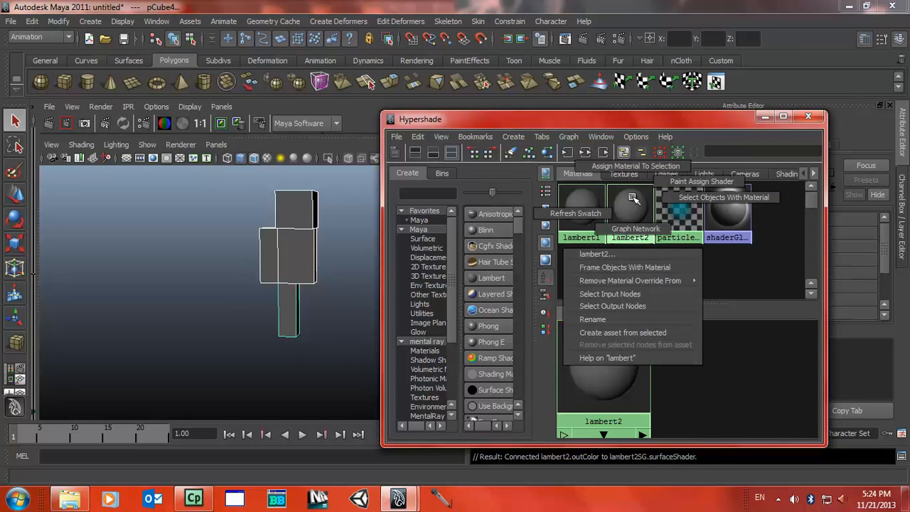
right_click_drag(634, 199, 636, 168)
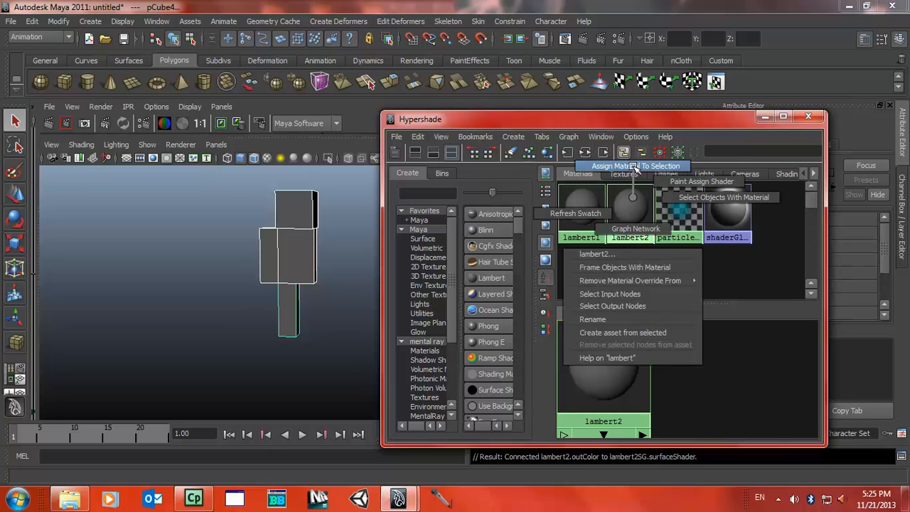
right_click_drag(635, 167, 632, 165)
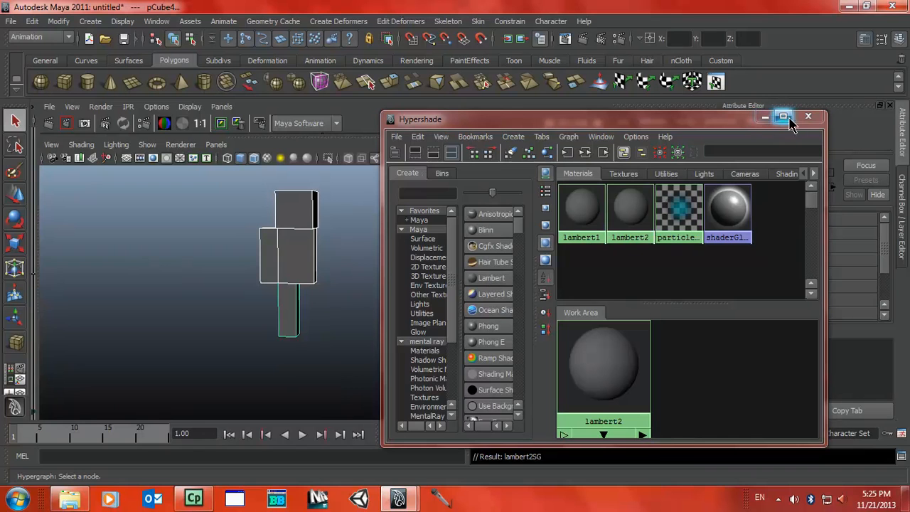
left_click(764, 117)
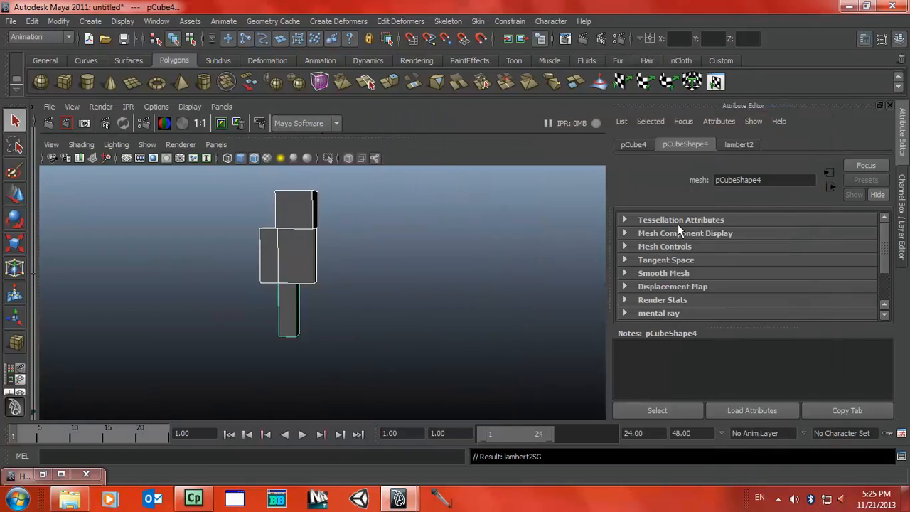
Show the attributes of the Lambert material assigned to the boxes.
left_click(732, 146)
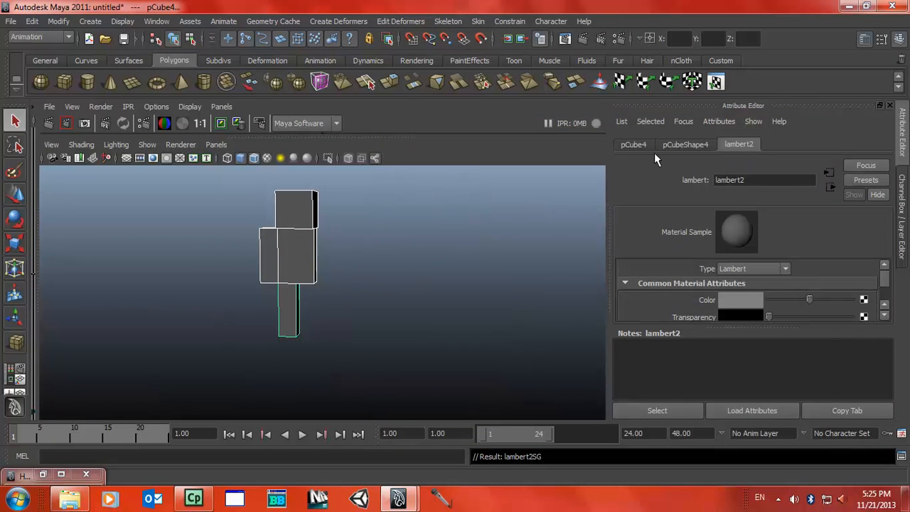
left_click(671, 146)
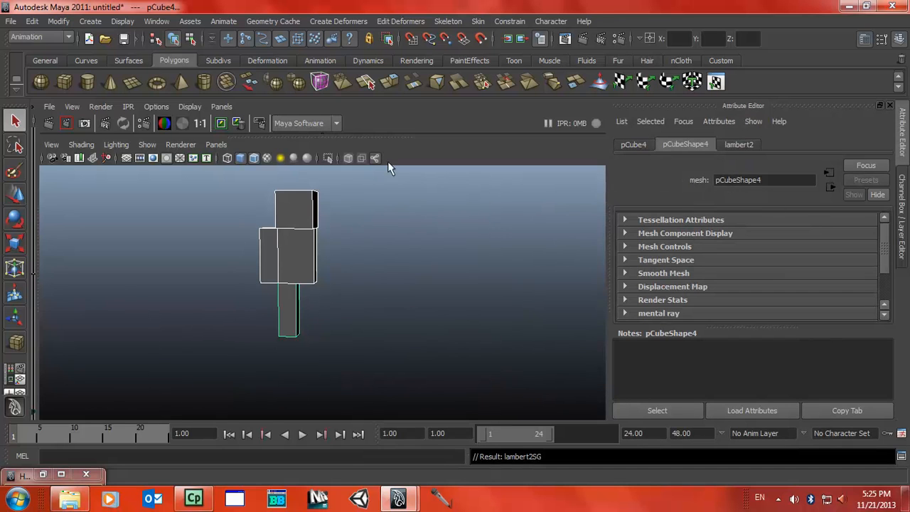
left_click(743, 145)
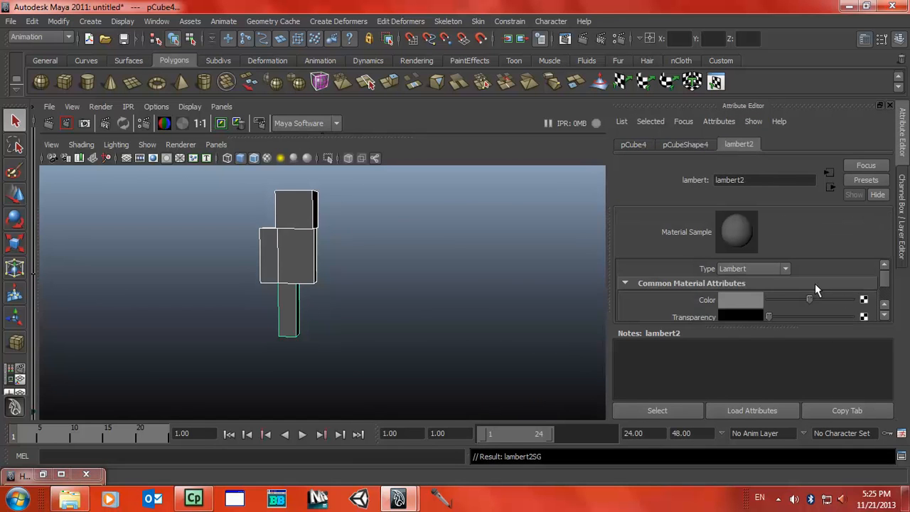
Try a lighter grey for the Lambert material's color and return it to the original shade.
scroll(884, 279, "down", 3)
scroll(886, 278, "up", 3)
left_click_drag(808, 299, 829, 304)
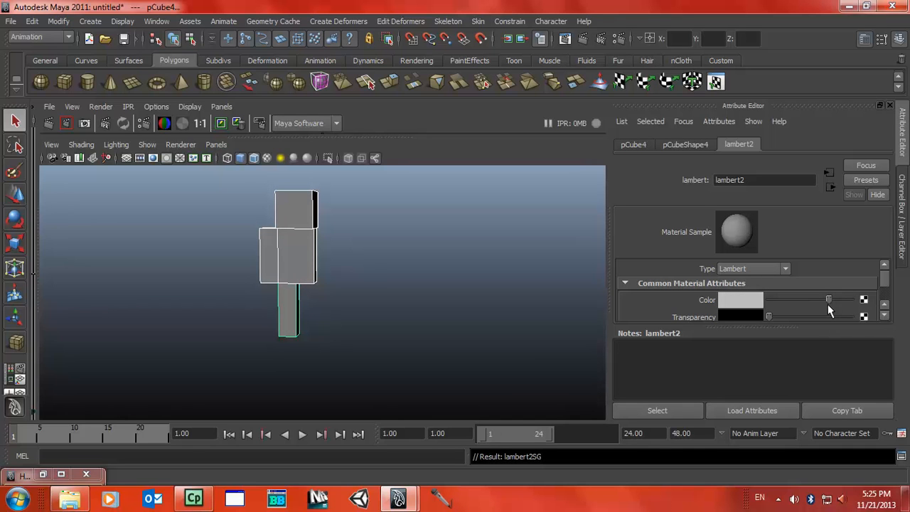
left_click_drag(827, 304, 808, 304)
Connect a File texture to the Lambert material's color and look through its filter type and image settings.
left_click(865, 299)
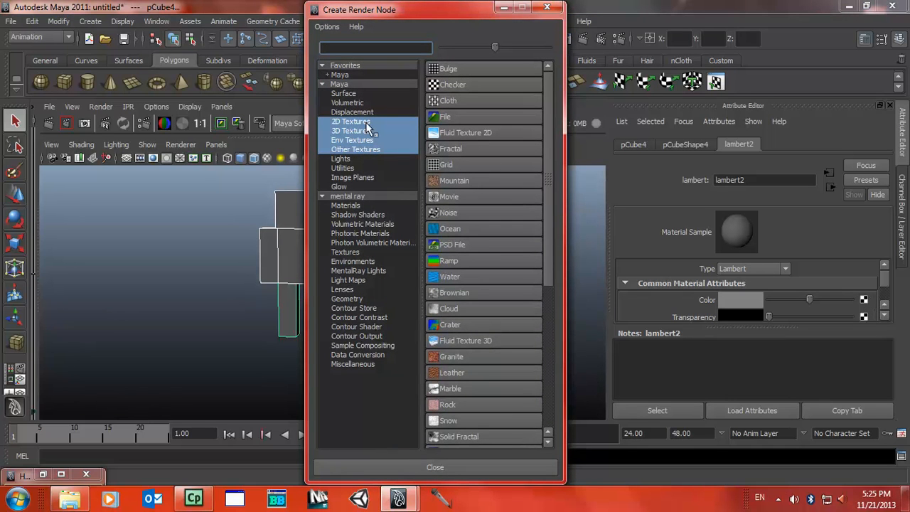
left_click(460, 118)
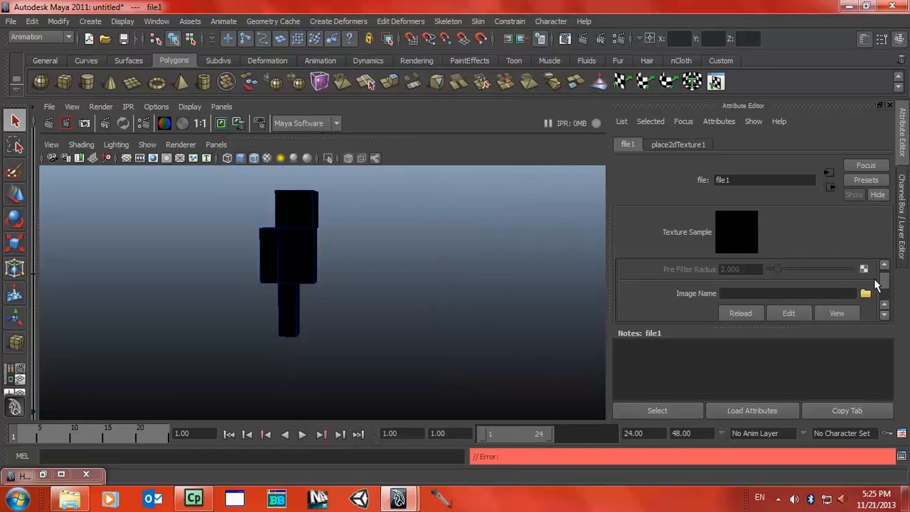
scroll(878, 280, "up", 2)
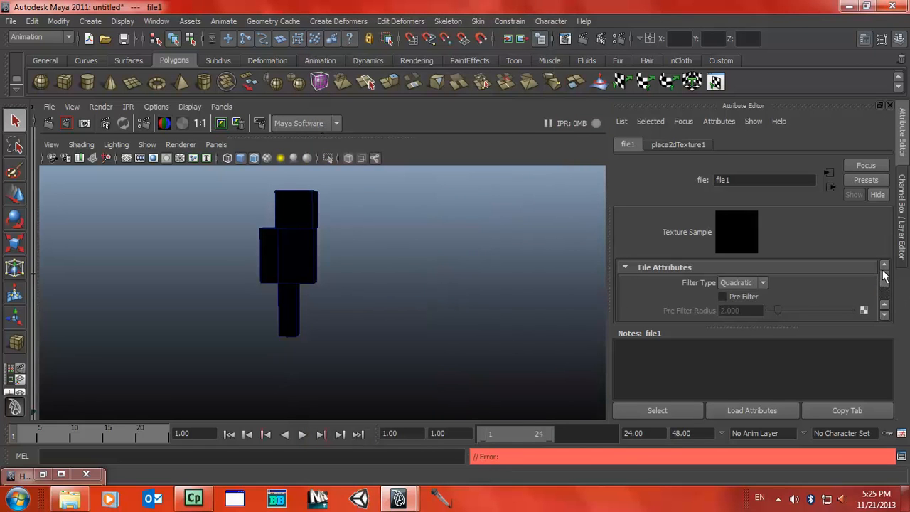
left_click(728, 284)
left_click(759, 283)
left_click_drag(886, 283, 887, 289)
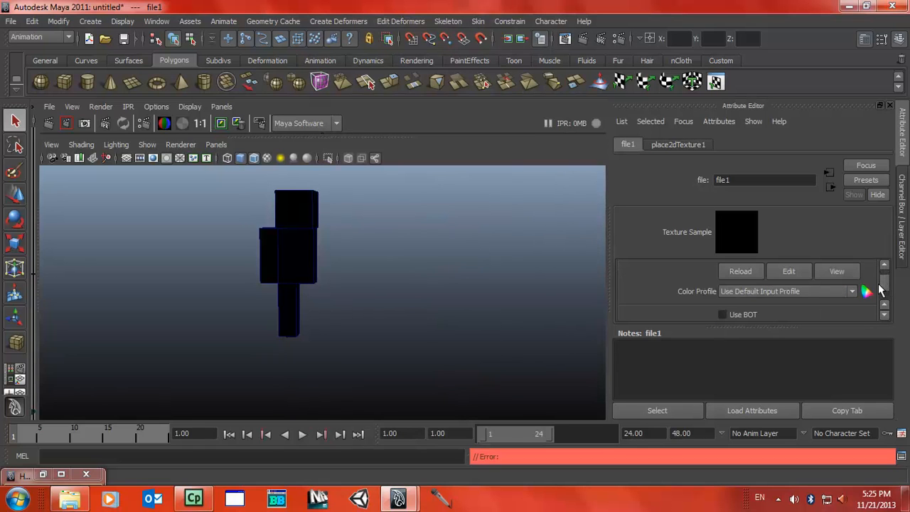
Browse for the file texture's image in the MInecraftRigs\scenes folder on the desktop.
scroll(881, 268, "up", 3)
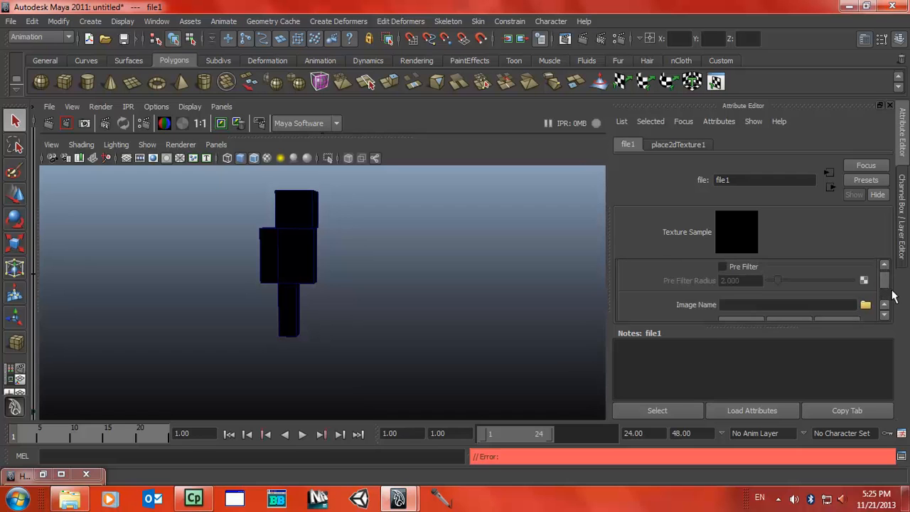
left_click(865, 305)
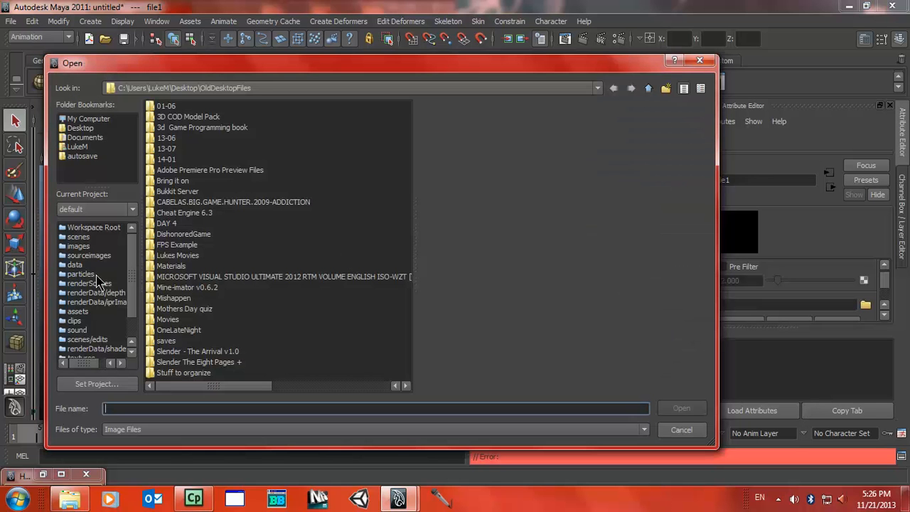
left_click(132, 300)
scroll(132, 300, "up", 1)
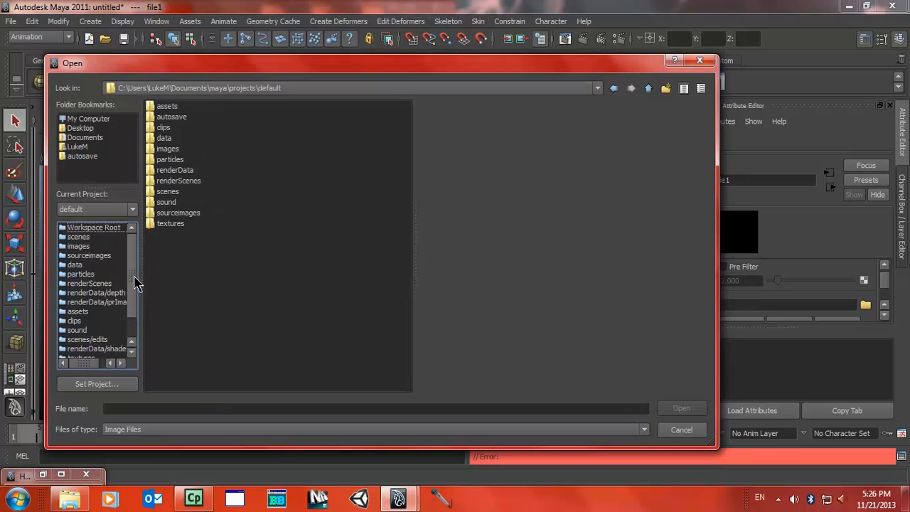
left_click(77, 130)
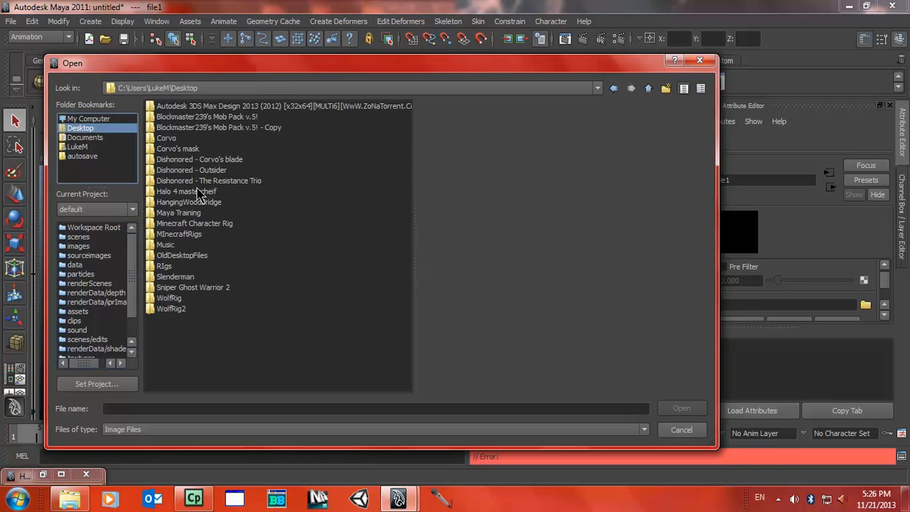
double_click(202, 235)
double_click(186, 106)
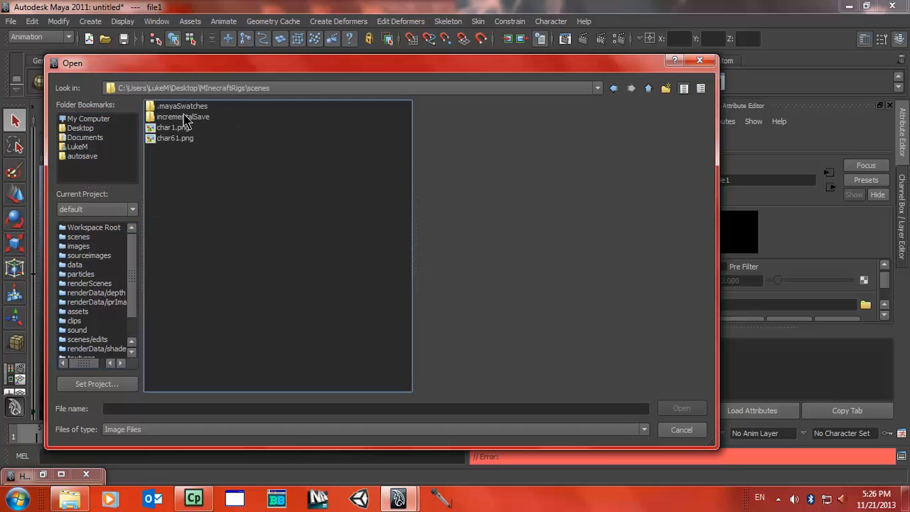
Preview char61.png, then load char1.png as the file texture's image and inspect it on the character.
left_click(184, 138)
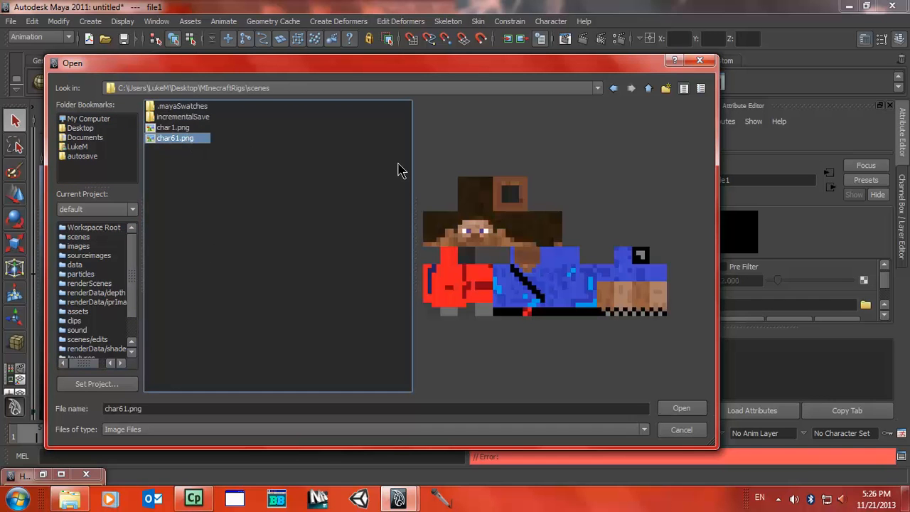
left_click(187, 130)
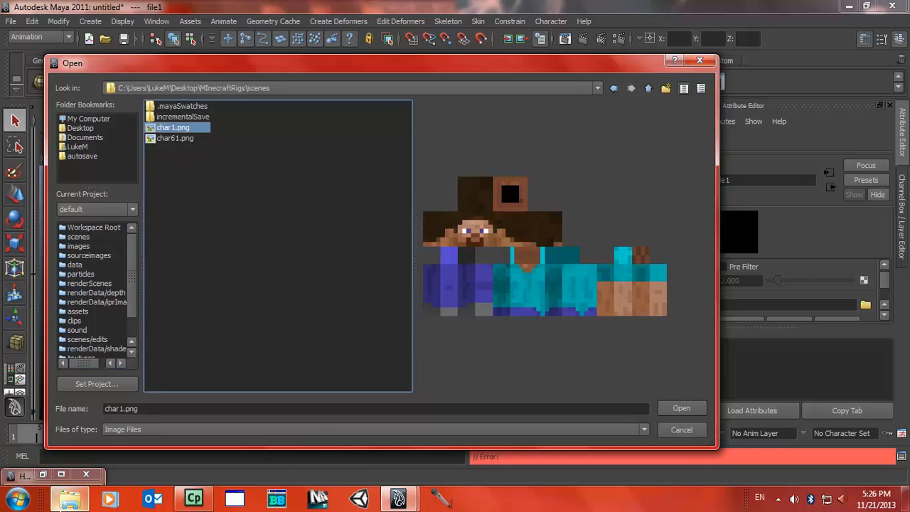
left_click(69, 500)
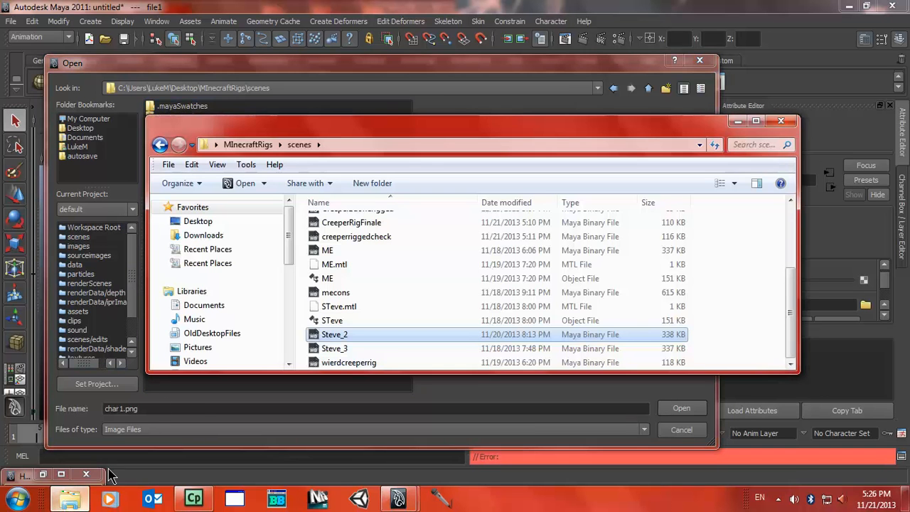
left_click(748, 127)
left_click(681, 408)
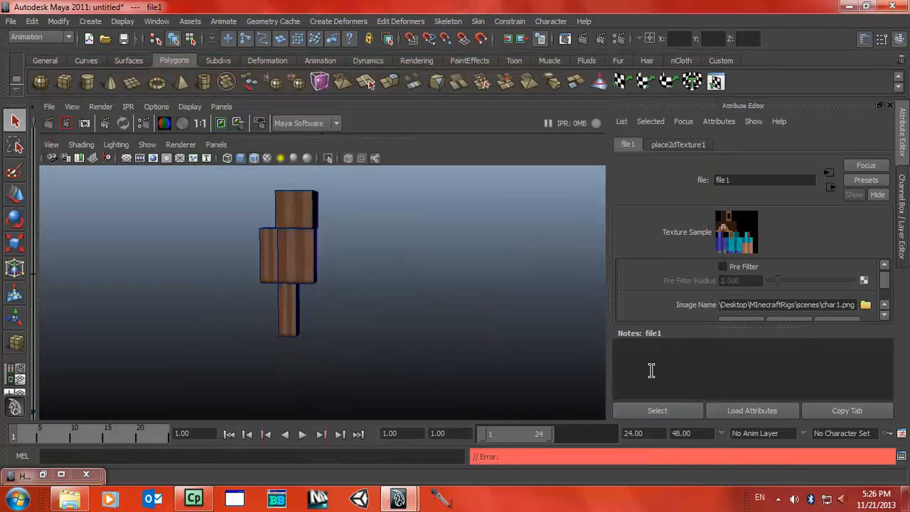
left_click_drag(384, 271, 404, 266, "alt")
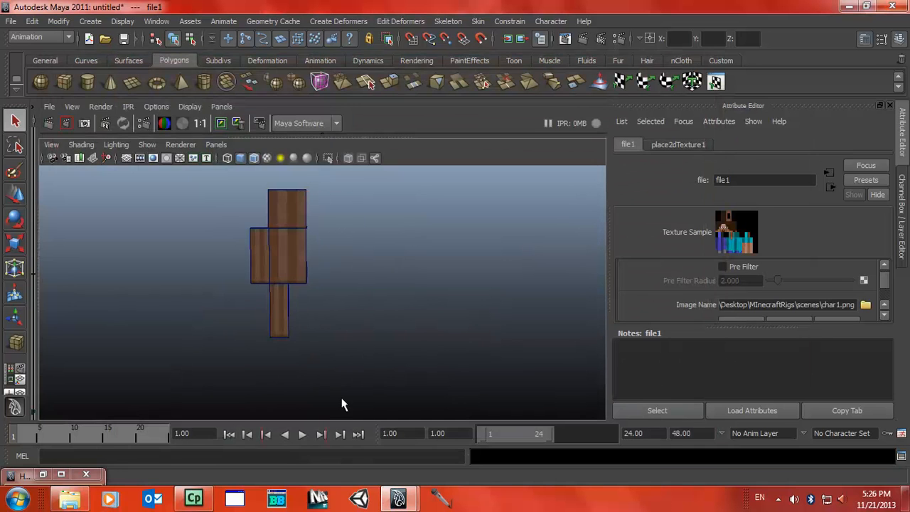
Switch to Windows Explorer, show the contents of Local Disk (C:) and maximize the window.
mouse_move(77, 501)
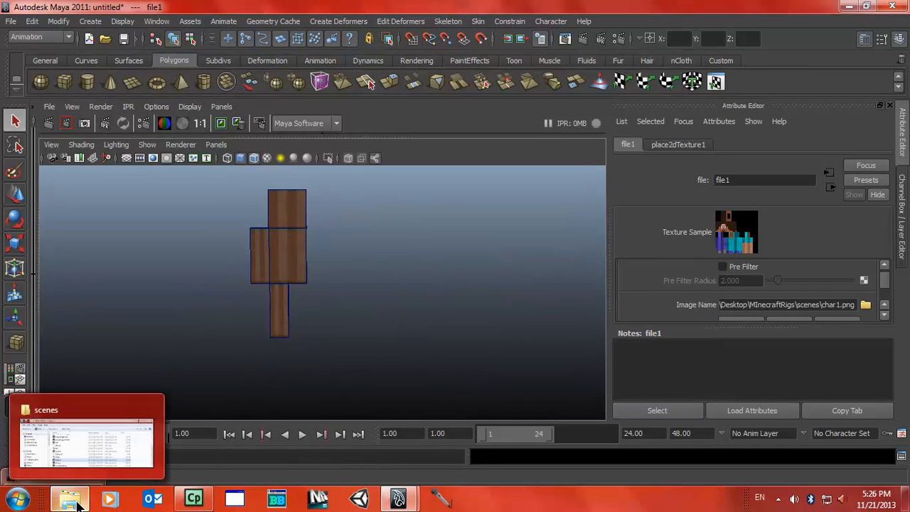
left_click(71, 430)
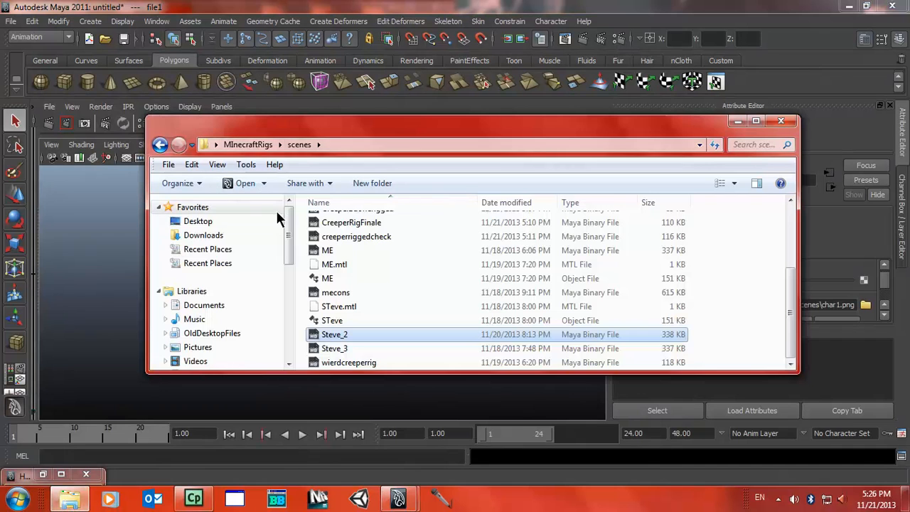
left_click(256, 220)
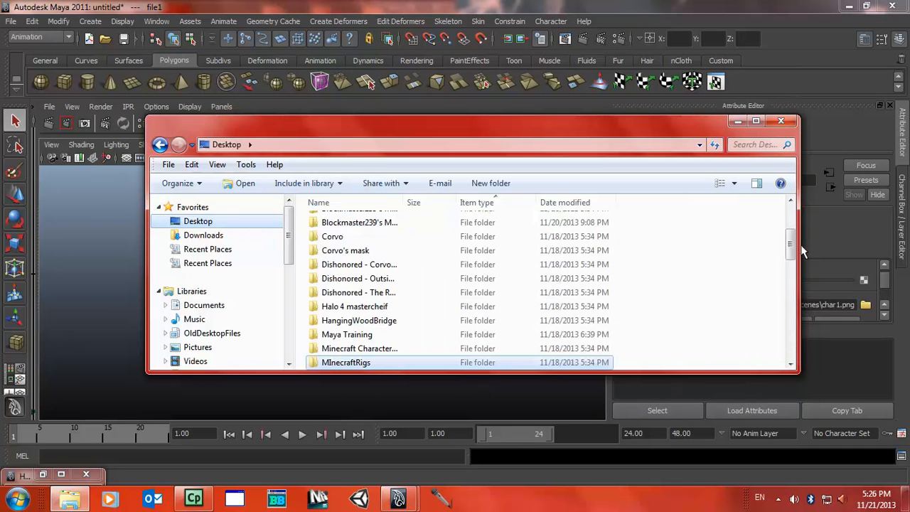
left_click_drag(292, 240, 293, 283)
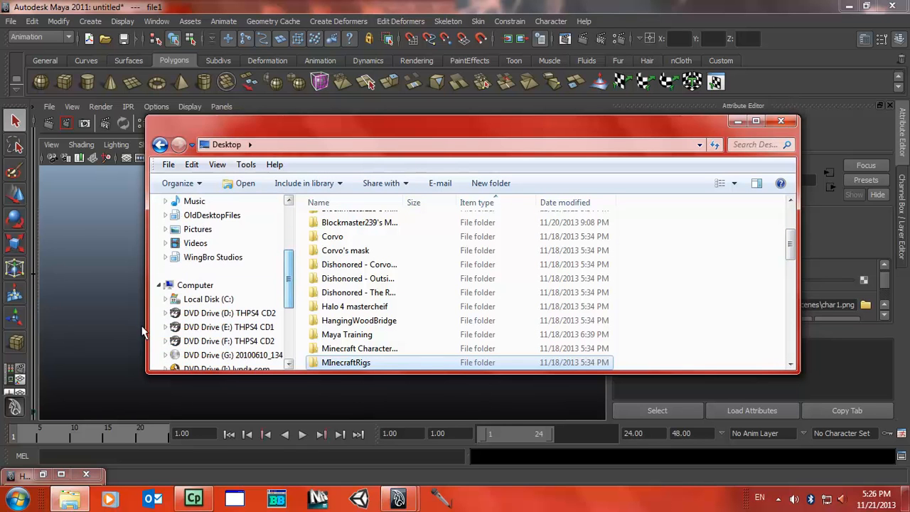
left_click(199, 298)
left_click(201, 285)
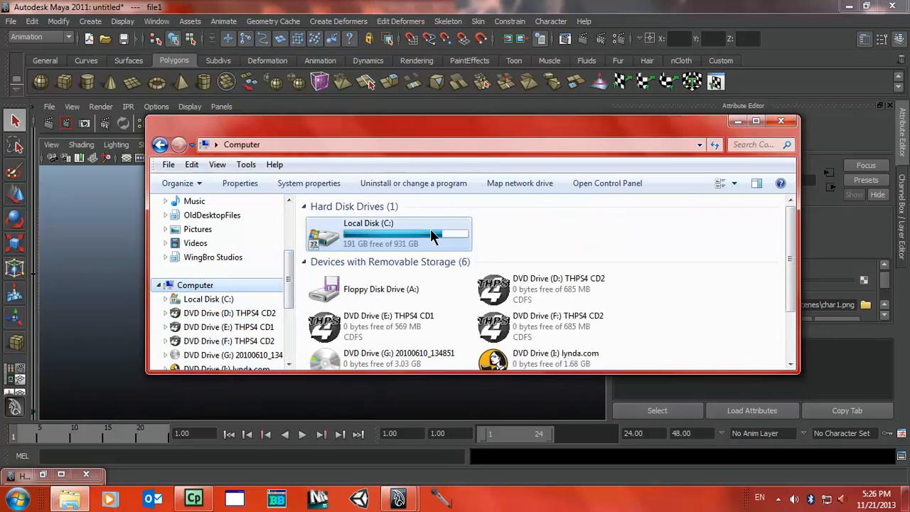
double_click(419, 238)
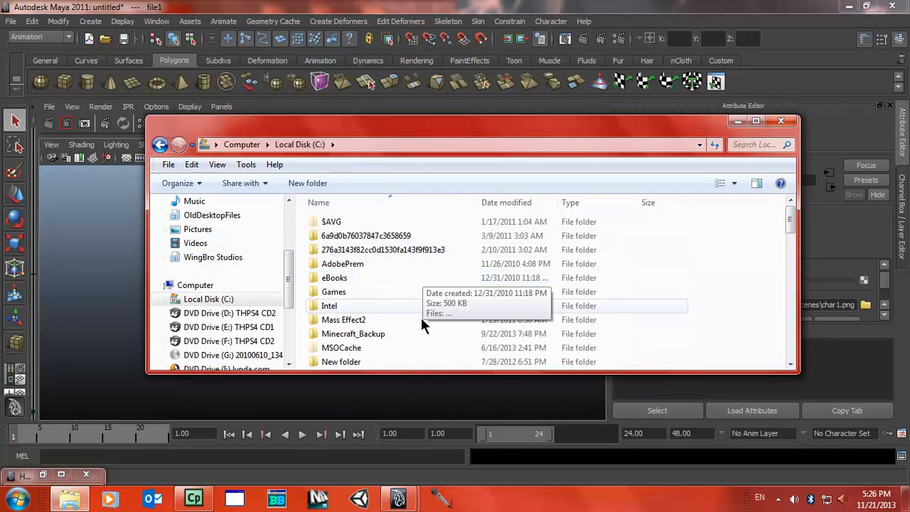
scroll(427, 304, "down", 1)
left_click(755, 121)
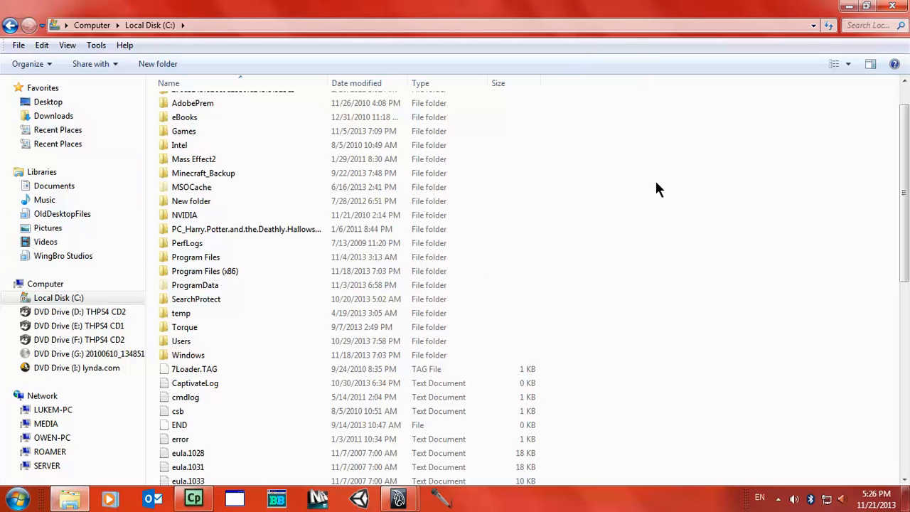
Go through the Users folder and the account's own folder to AppData\Roaming\.minecraft\bin.
double_click(245, 340)
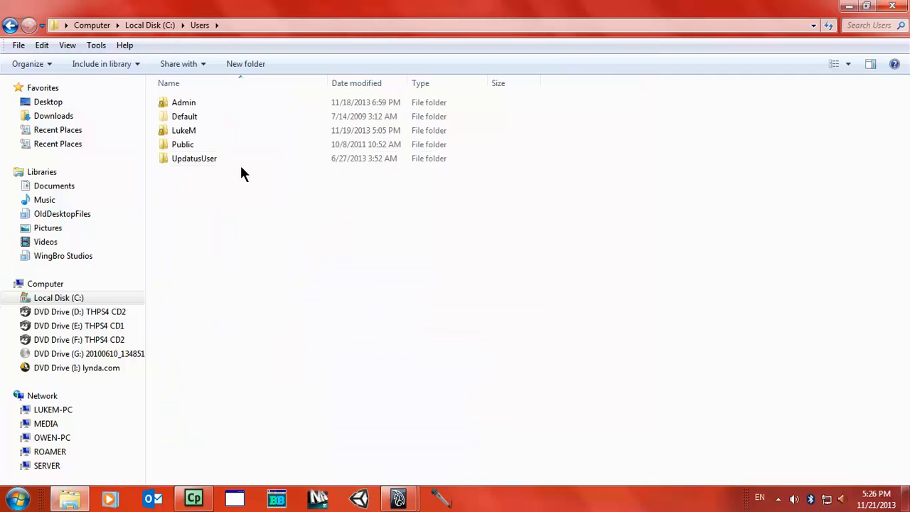
double_click(234, 132)
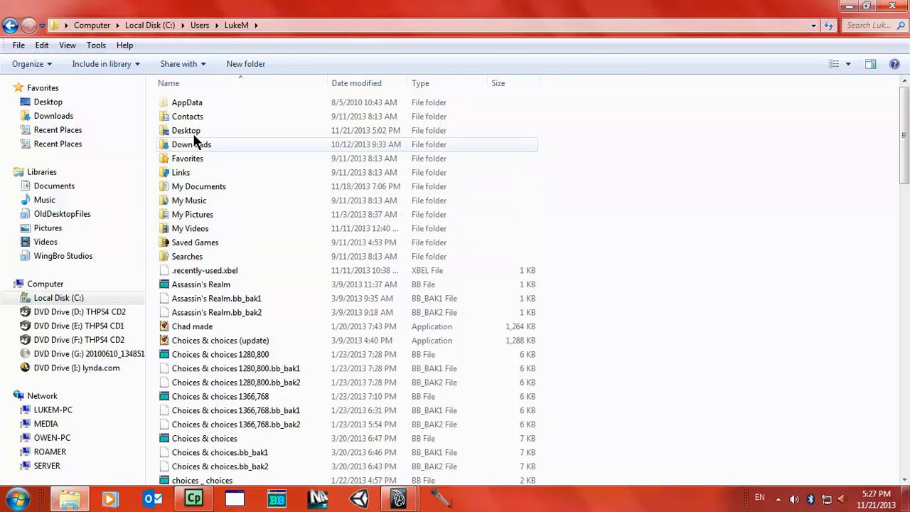
left_click(196, 107)
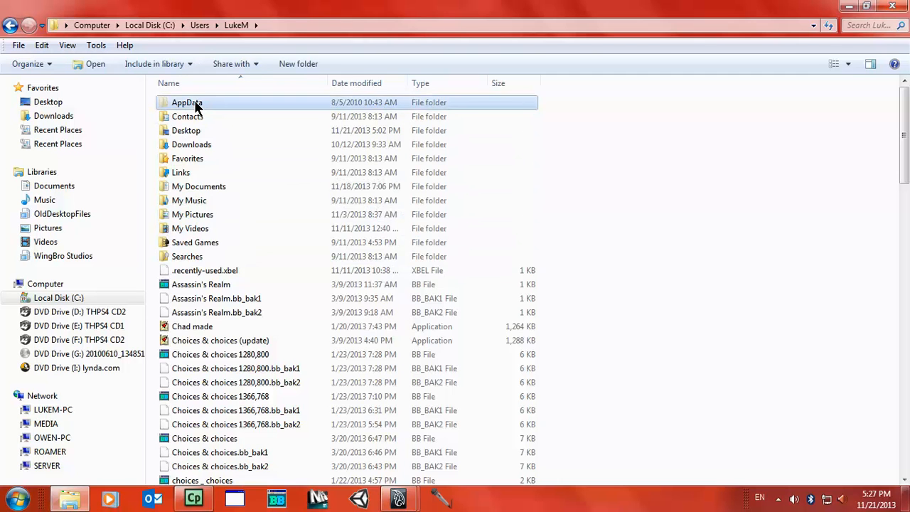
double_click(196, 104)
double_click(201, 128)
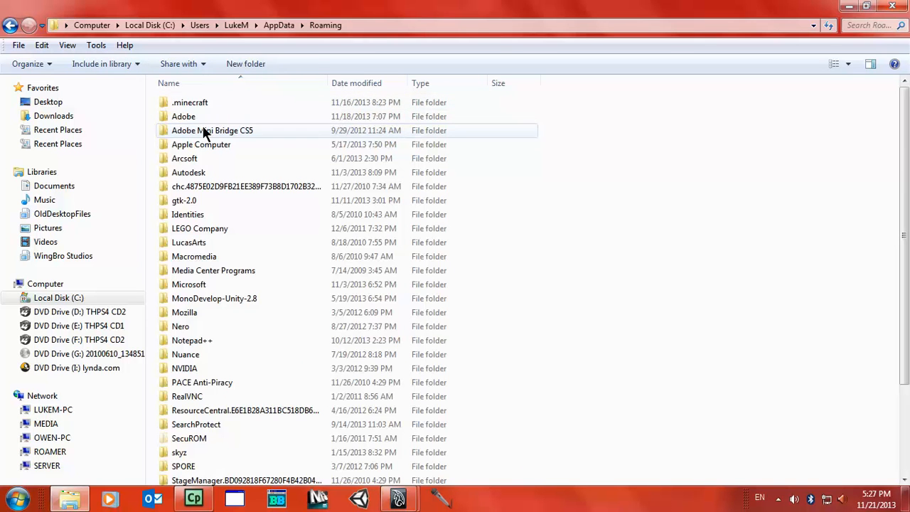
double_click(200, 103)
double_click(194, 114)
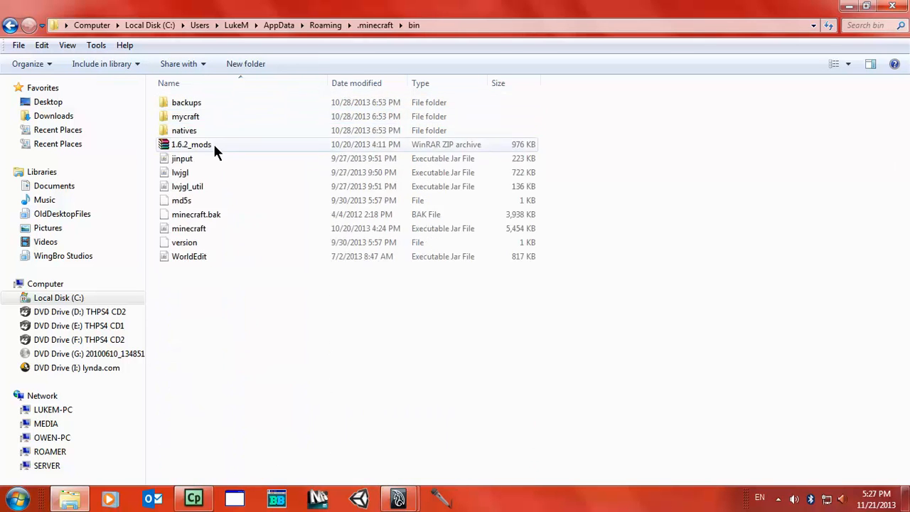
Open the minecraft jar file with WinRAR and minimize the Explorer window.
right_click(228, 229)
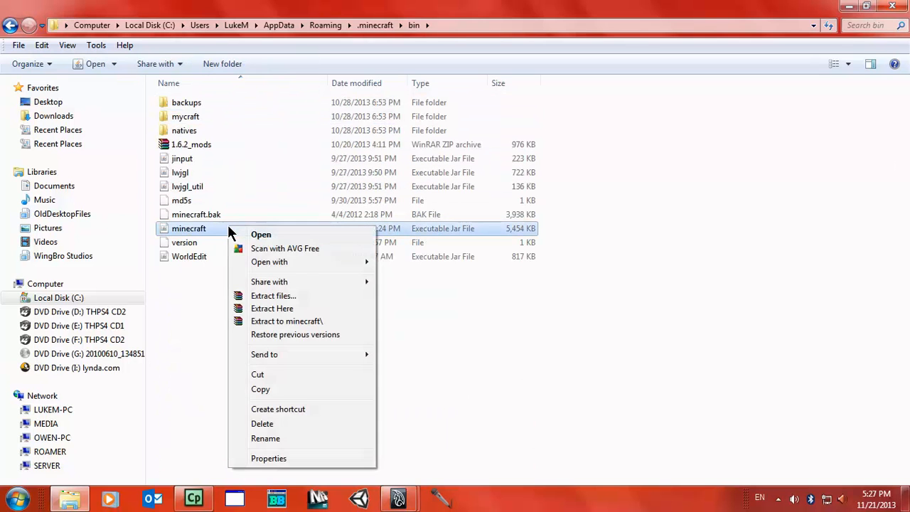
mouse_move(294, 262)
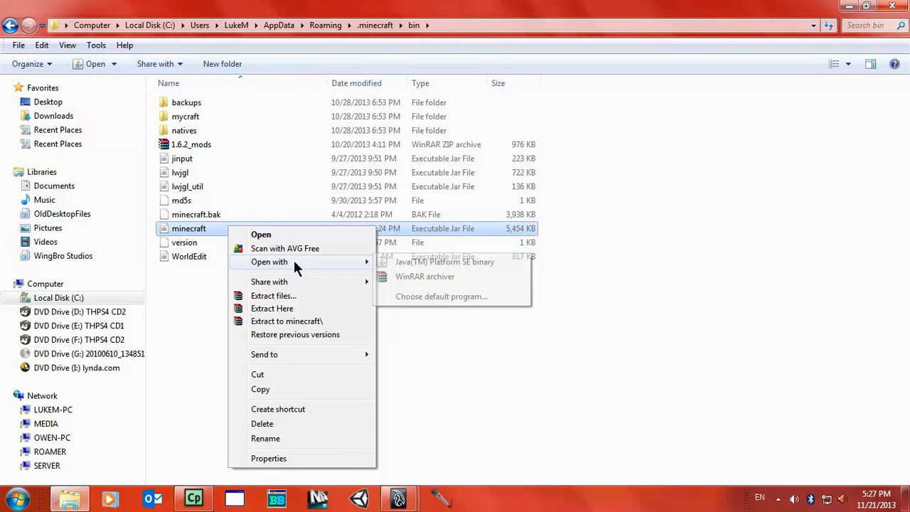
left_click(427, 276)
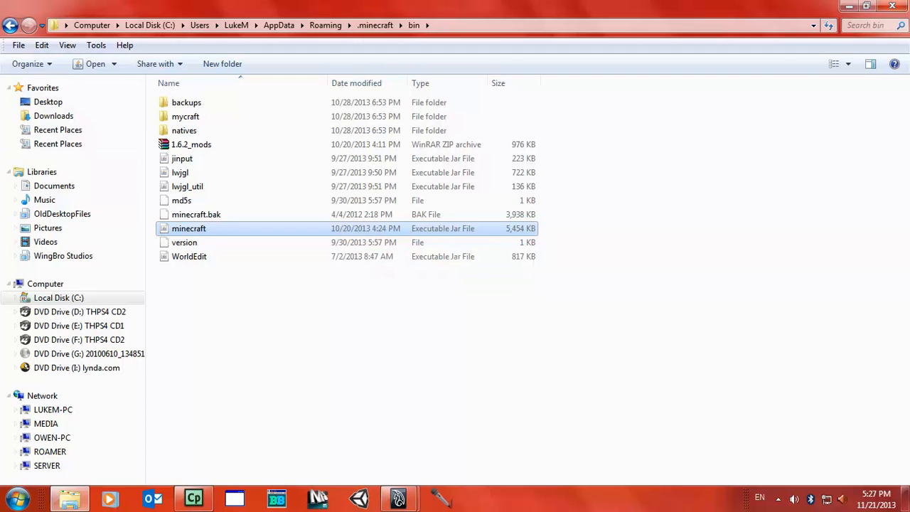
left_click(849, 7)
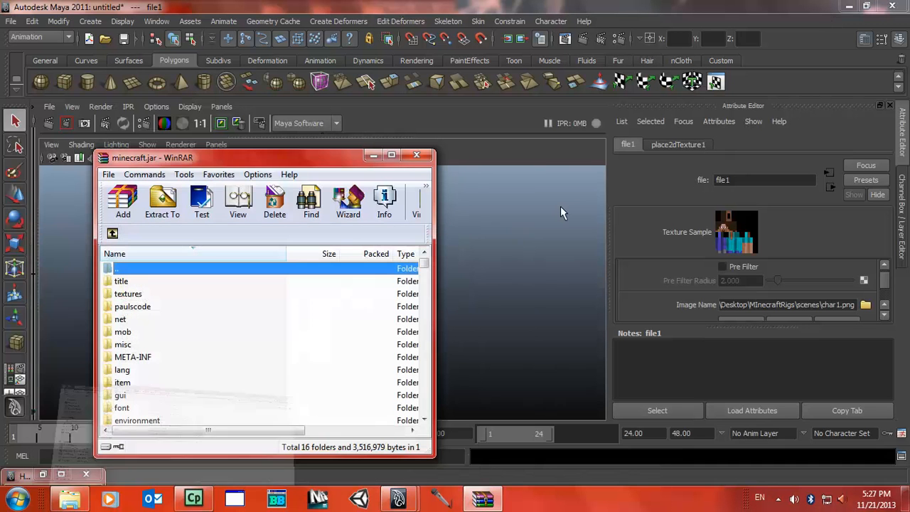
Locate char.png in the archive's mob folder, close WinRAR and return to the character in Maya.
left_click(130, 331)
double_click(129, 330)
scroll(171, 306, "down", 1)
scroll(185, 319, "down", 5)
scroll(189, 348, "down", 5)
left_click(130, 348)
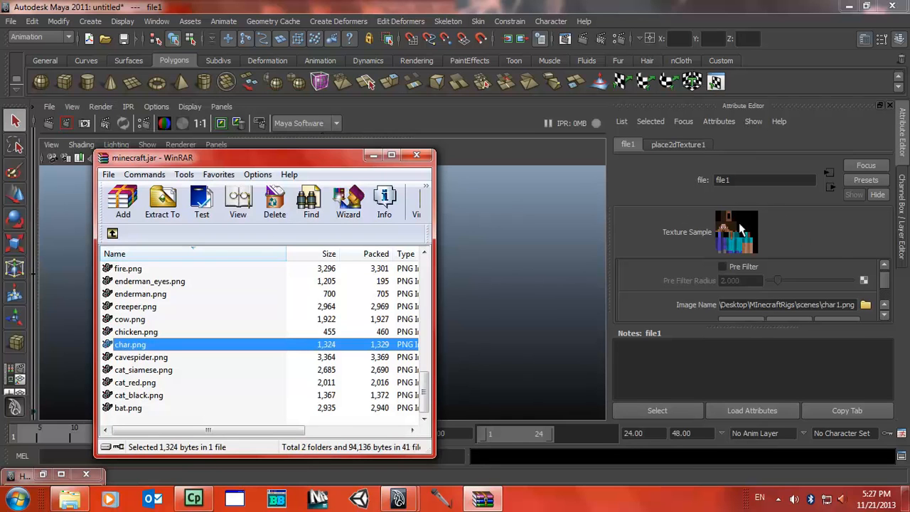
left_click(417, 154)
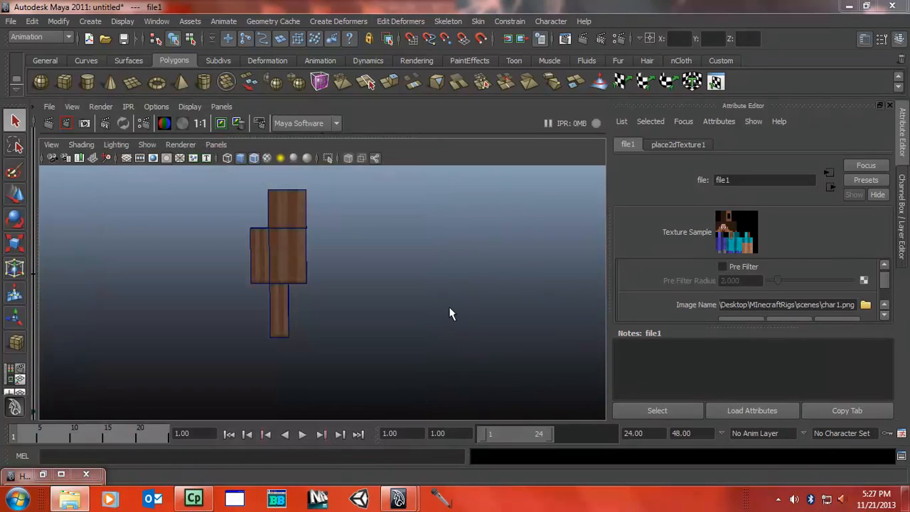
left_click_drag(444, 303, 459, 291, "alt")
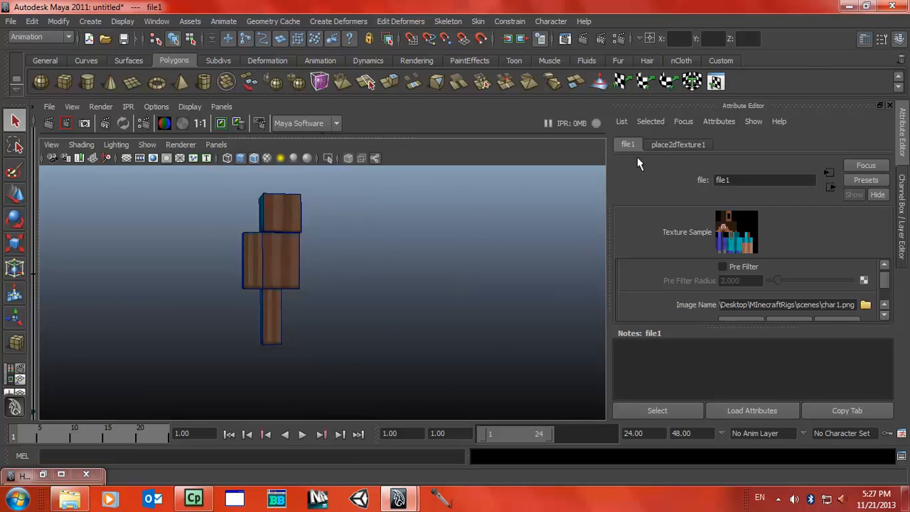
Select all the character's boxes and break the texture connection on the Lambert material's transparency.
right_click(422, 268)
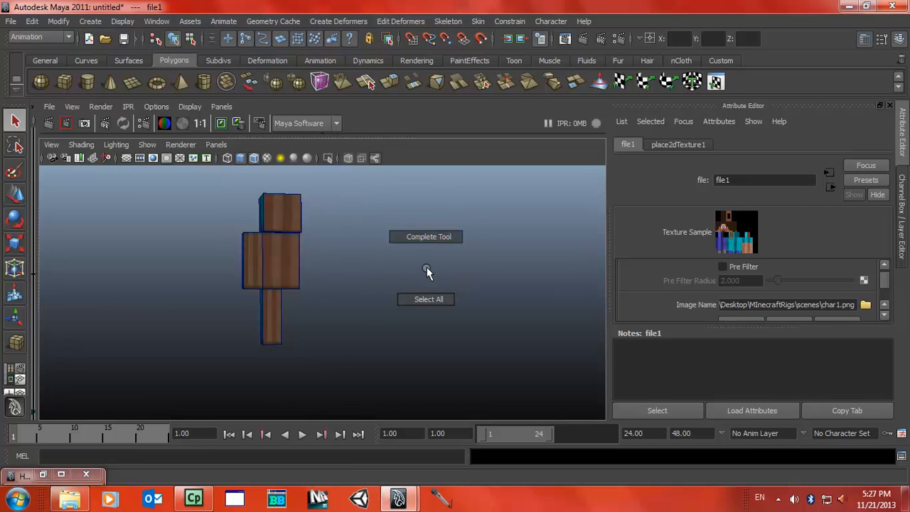
right_click(433, 301)
left_click(434, 331)
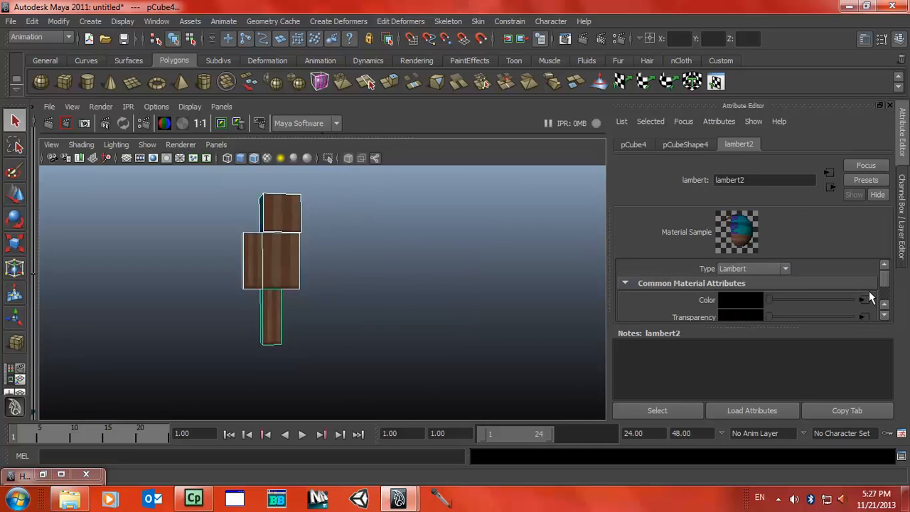
right_click(714, 323)
left_click(722, 350)
mouse_move(483, 312)
left_mouse_down("alt")
mouse_move(447, 302)
mouse_move(298, 316)
mouse_move(241, 306)
mouse_move(345, 346)
mouse_move(350, 381)
mouse_move(460, 332)
mouse_move(418, 285)
mouse_move(280, 308)
mouse_move(650, 329)
mouse_move(717, 348)
mouse_move(880, 306)
mouse_move(502, 360)
mouse_move(298, 325)
mouse_move(569, 346)
mouse_move(445, 311)
mouse_move(447, 299)
mouse_move(530, 294)
mouse_move(451, 316)
mouse_move(442, 327)
mouse_move(524, 288)
mouse_move(624, 324)
left_mouse_up("alt")
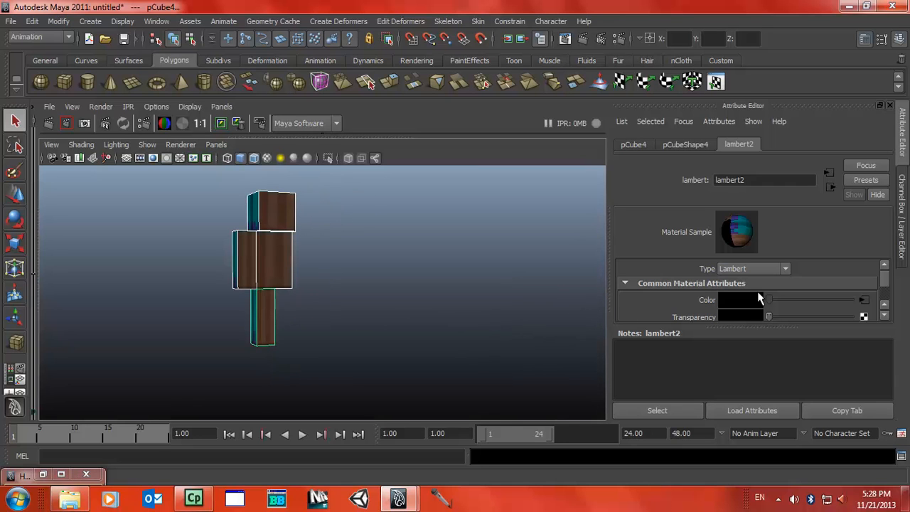
Show the file texture connected to the material's color and open the UV Texture Editor for the selected boxes.
left_click(866, 300)
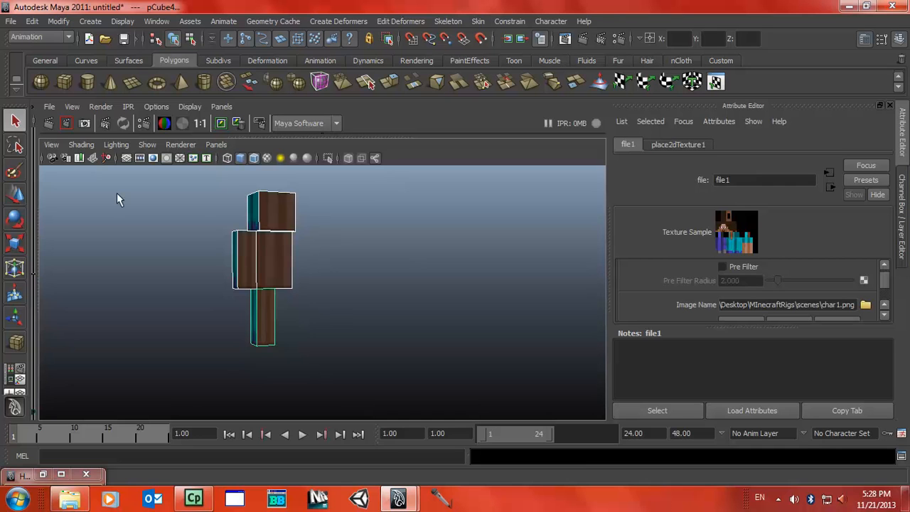
left_click_drag(423, 280, 378, 280, "alt")
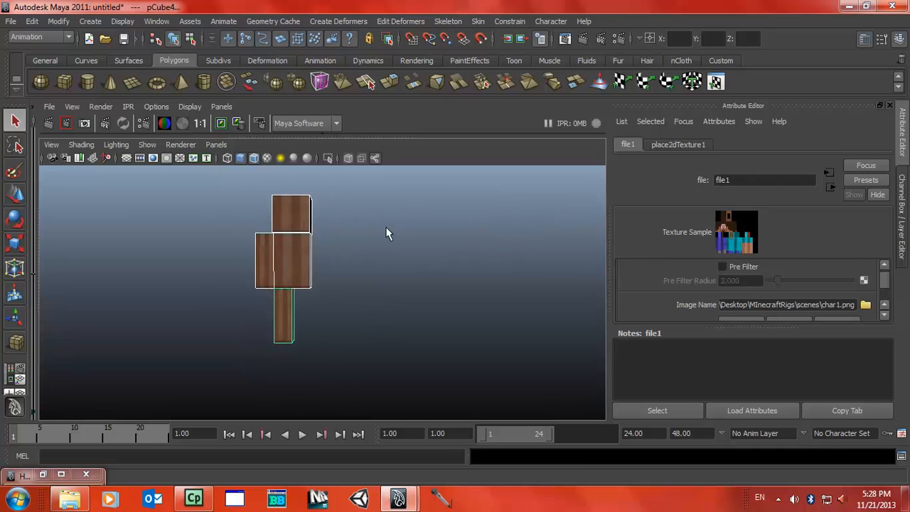
left_click(163, 25)
left_click(188, 181)
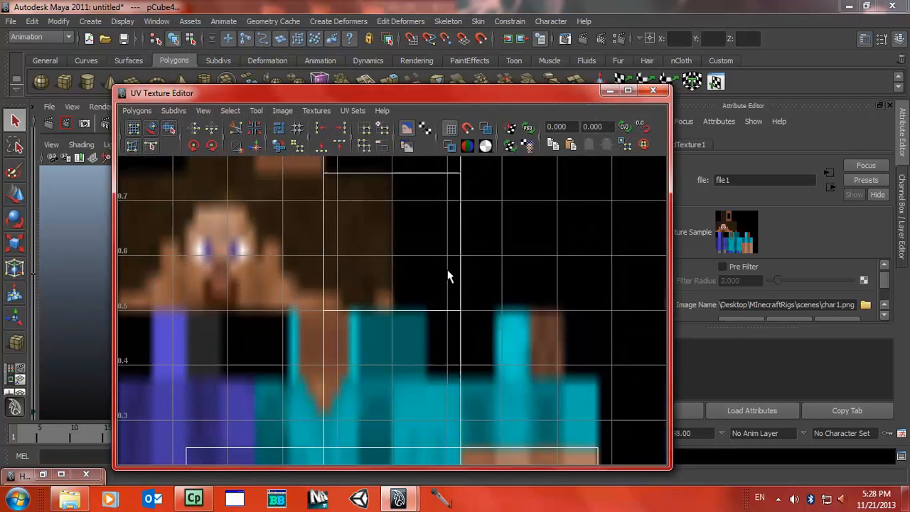
Display the skin image unfiltered in the UV Texture Editor, with Pixel Snap and Use Image Ratio enabled.
right_click_drag(449, 276, 75, 288, "alt")
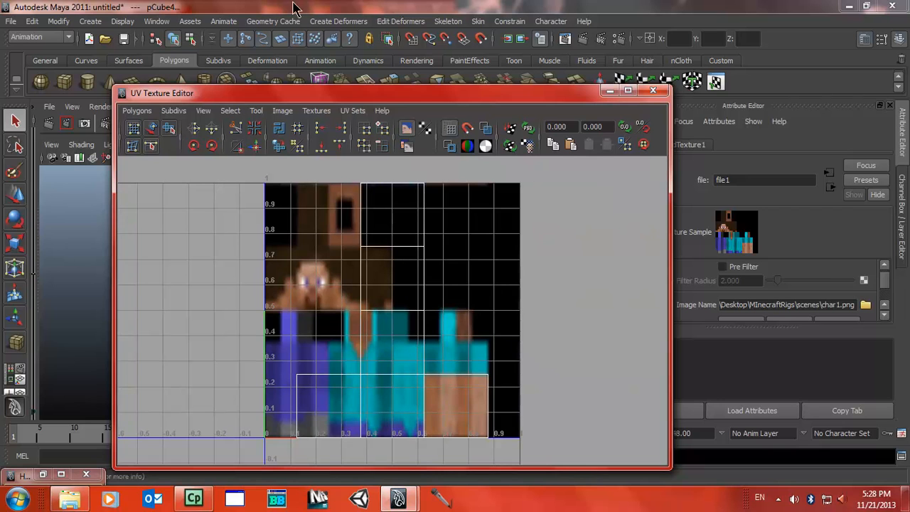
left_click(282, 111)
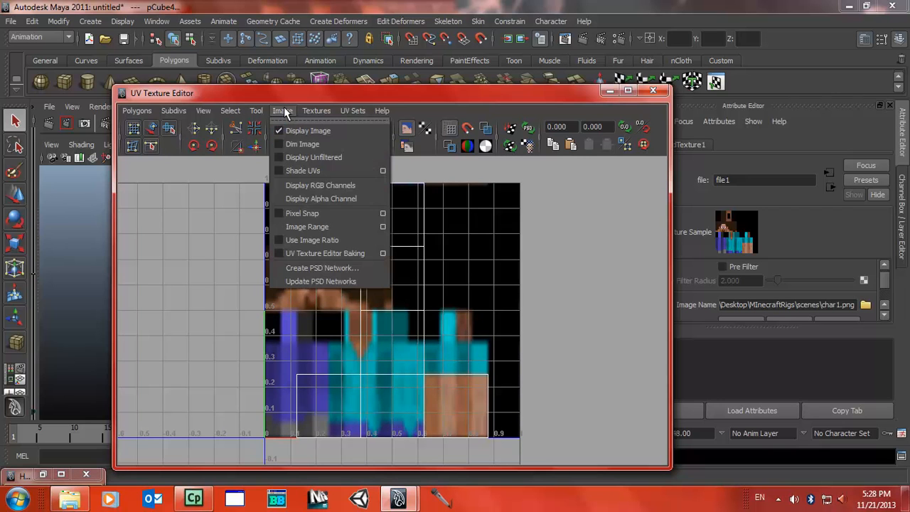
left_click(317, 159)
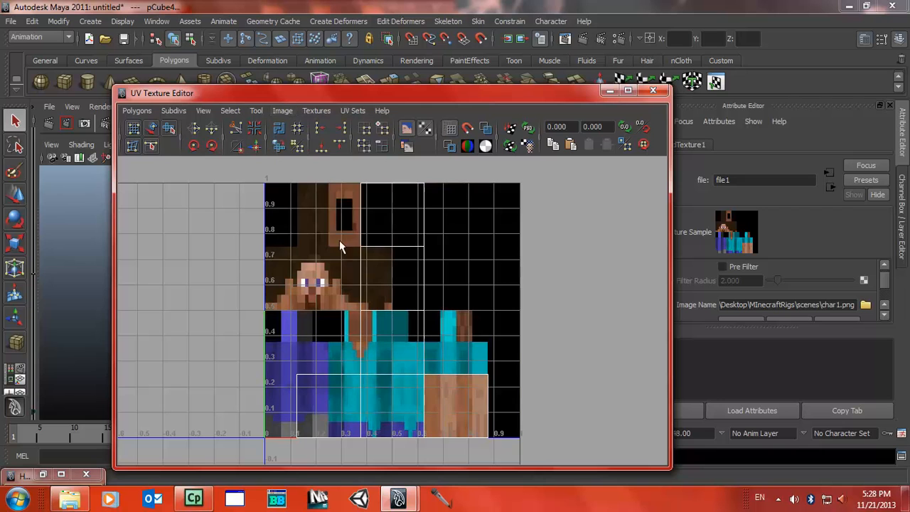
left_click(291, 111)
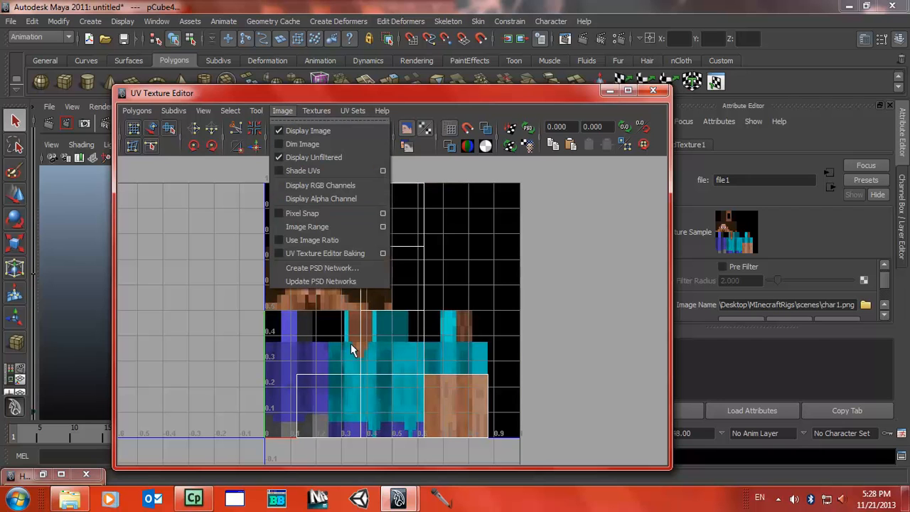
left_click(320, 213)
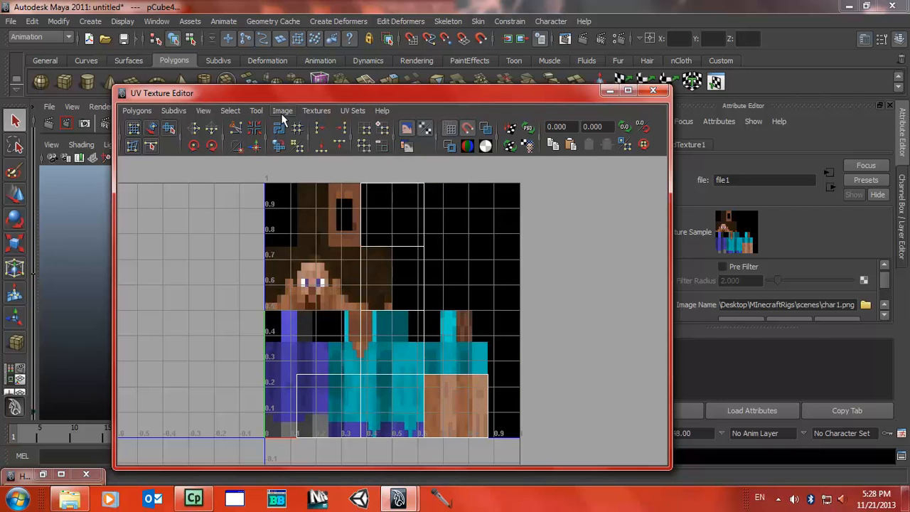
left_click(281, 111)
left_click(324, 240)
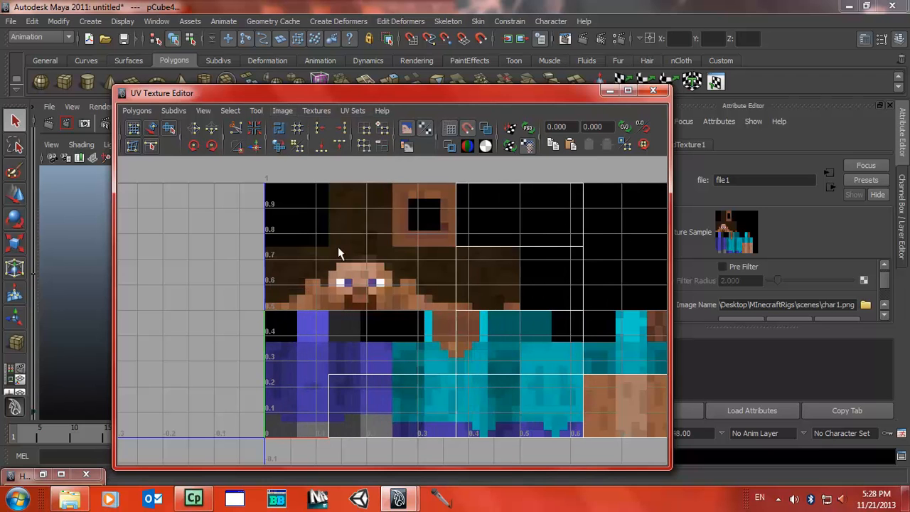
scroll(427, 272, "down", 2)
middle_click_drag(621, 290, 459, 270, "alt")
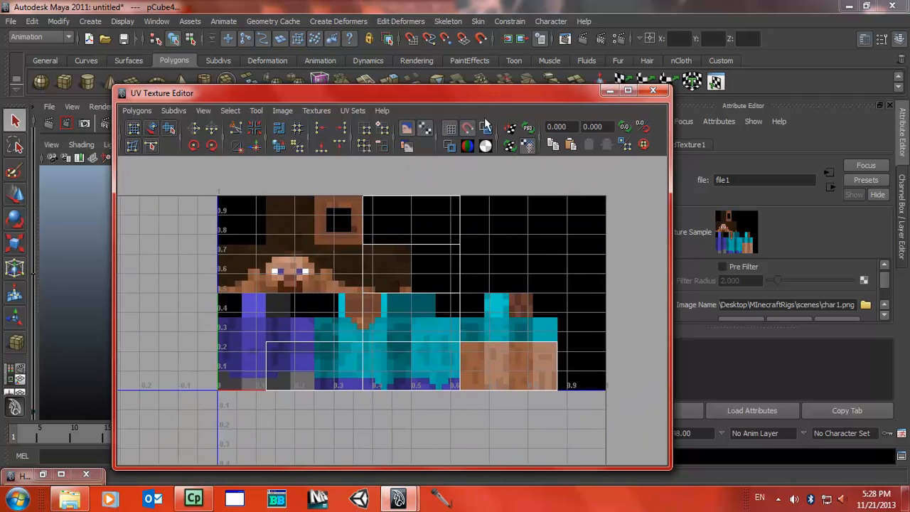
Close the UV Texture Editor, put only the head box into UV component mode and reopen the editor.
left_click_drag(493, 99, 827, 141)
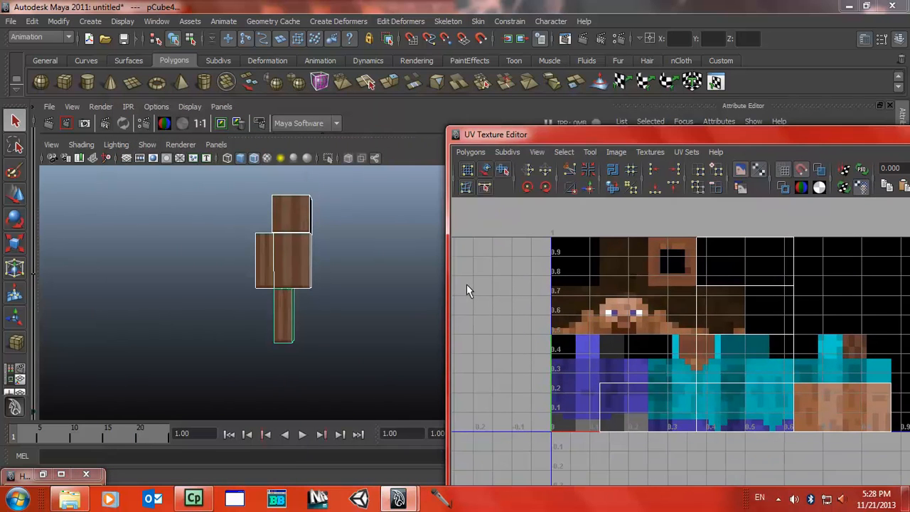
mouse_move(400, 291)
left_mouse_down("alt")
mouse_move(132, 299)
mouse_move(336, 290)
mouse_move(412, 300)
left_mouse_up("alt")
left_click_drag(595, 145, 324, 77)
left_click(714, 64)
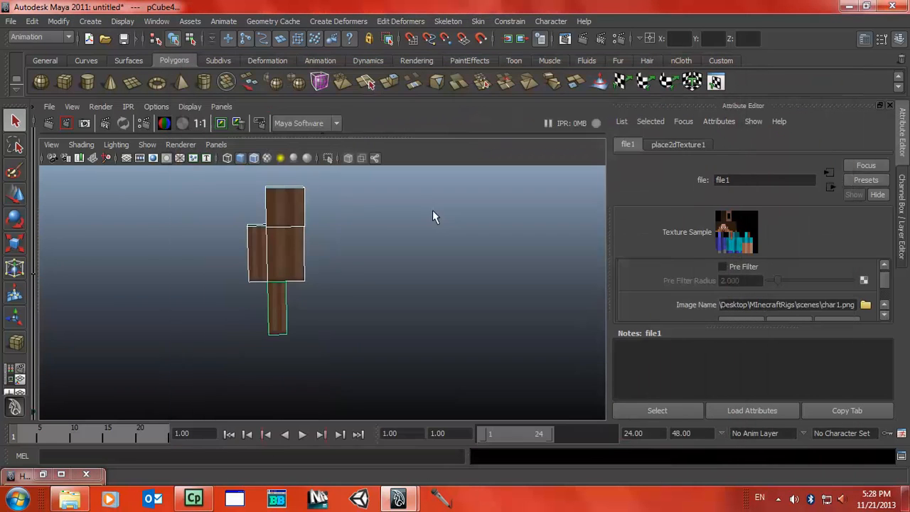
left_click(346, 272)
left_click(260, 256)
left_click(297, 181)
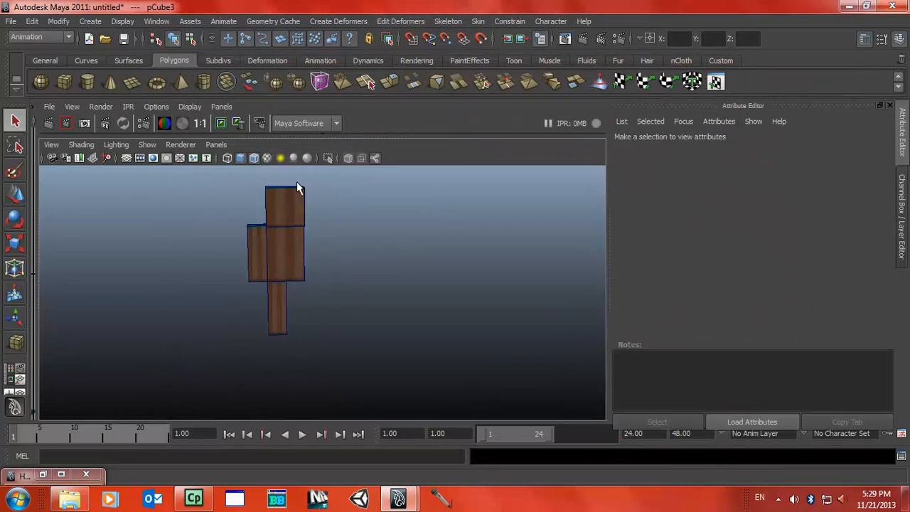
left_click(296, 210)
right_click_drag(296, 210, 362, 210)
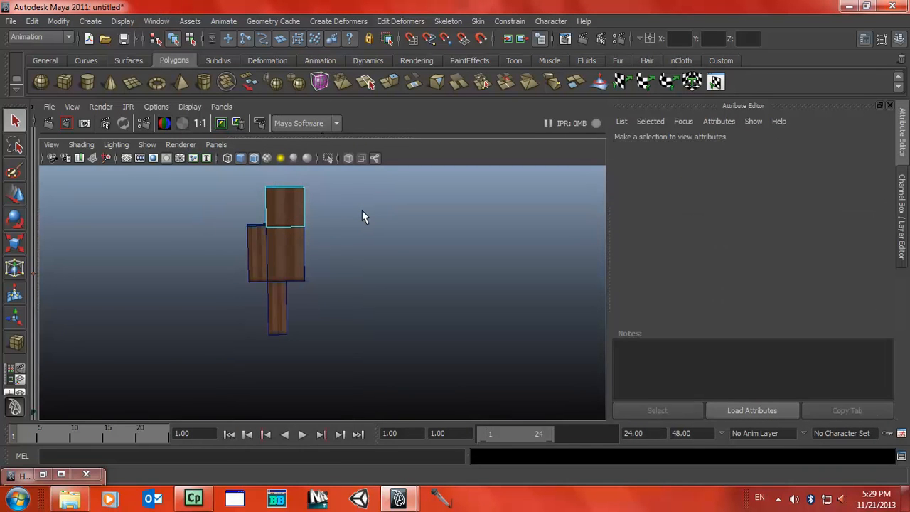
left_click(168, 20)
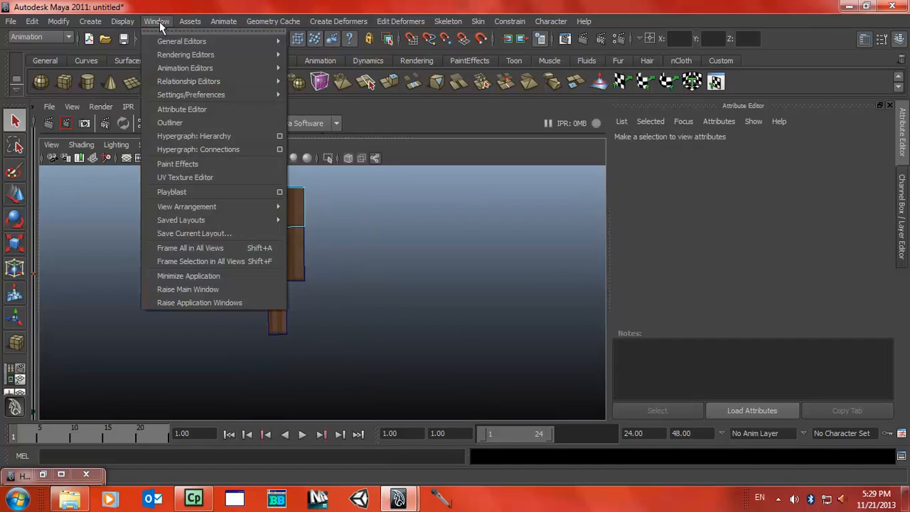
left_click(209, 177)
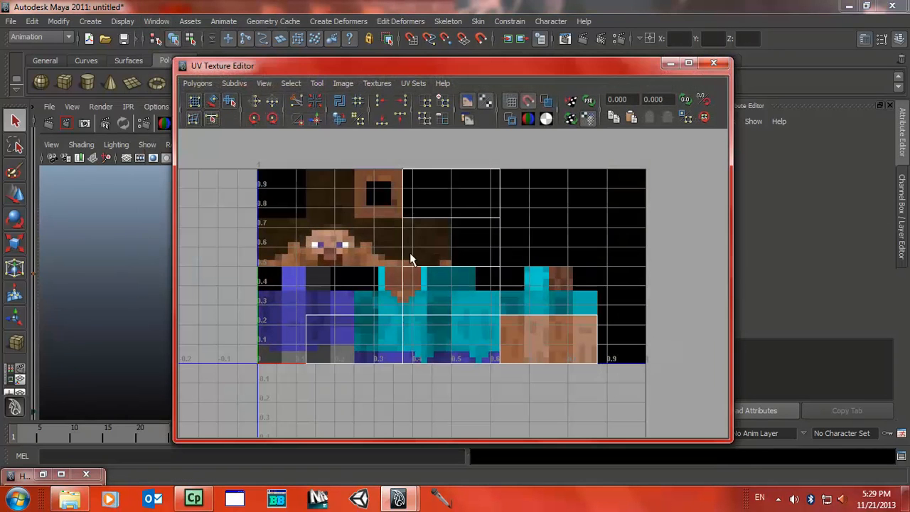
Select the head's UV at 0.375, 0.500 for moving and place the UV Texture Editor beside the model.
right_click_drag(406, 270, 438, 250)
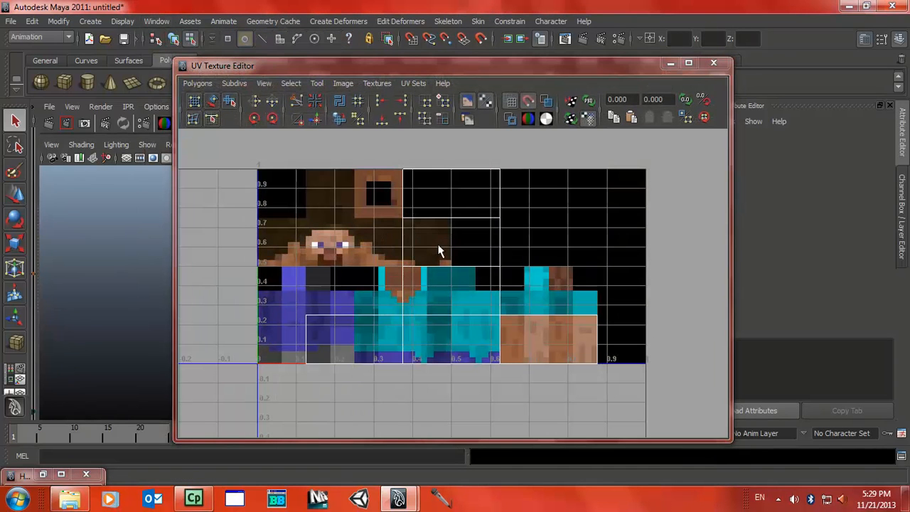
left_click(403, 267)
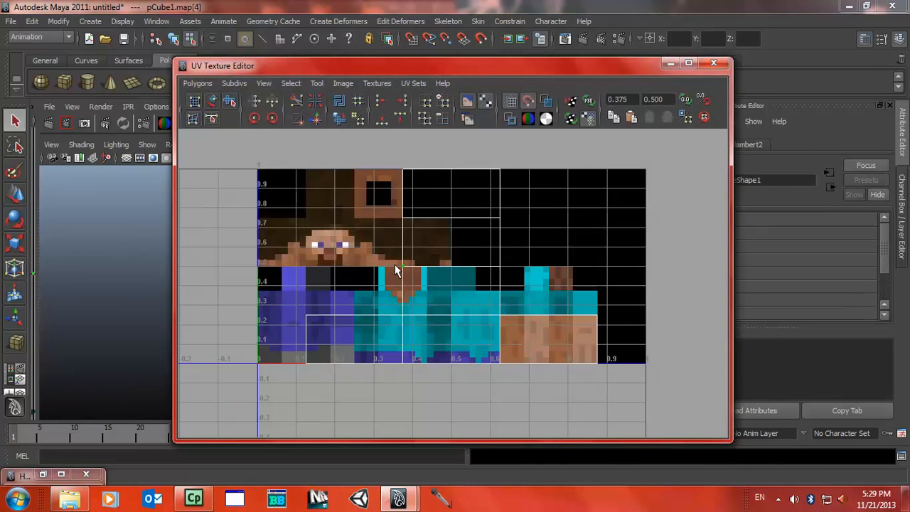
key("w")
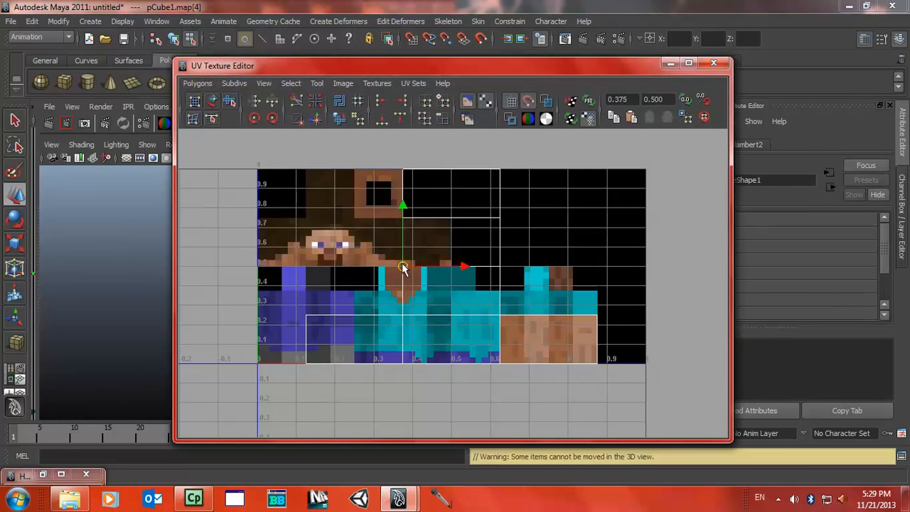
left_click_drag(464, 66, 689, 85)
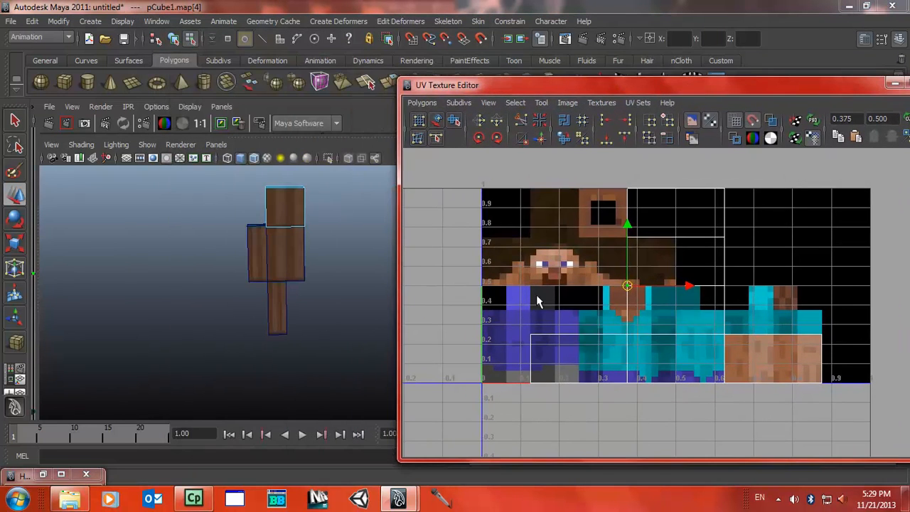
Nudge the UV at 0.375, 0.500 to about 0.367, 0.500 and slightly shift the outer corner UV at 0.875, 0.250.
mouse_move(626, 287)
left_mouse_down()
mouse_move(599, 276)
mouse_move(631, 291)
left_mouse_up()
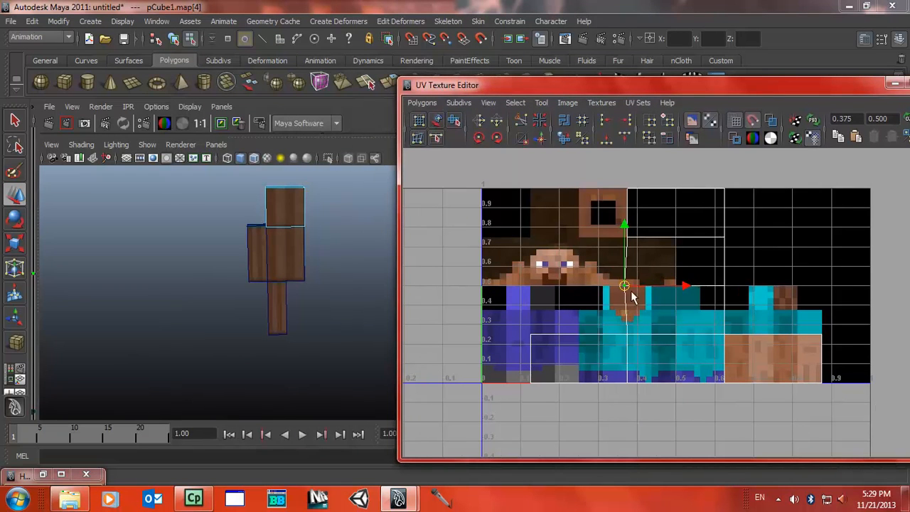
left_click(821, 336)
mouse_move(820, 336)
left_mouse_down()
mouse_move(816, 342)
mouse_move(820, 331)
mouse_move(801, 325)
mouse_move(832, 322)
mouse_move(823, 342)
mouse_move(817, 334)
left_mouse_up()
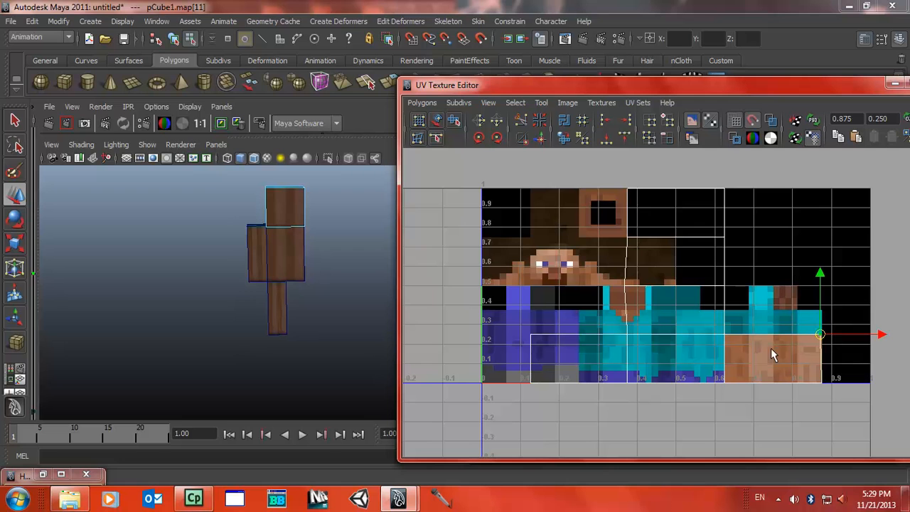
middle_click_drag(844, 332, 815, 323, "alt")
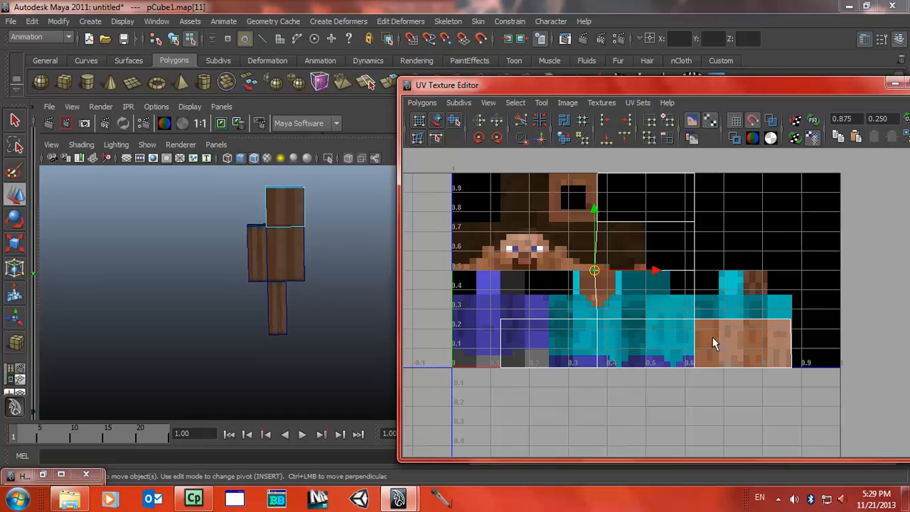
Test how moving the UV at 0.367, 0.500 affects the head's faces, leaving it at about 0.354, 0.500.
left_click(593, 272)
left_click_drag(152, 354, 78, 313, "alt")
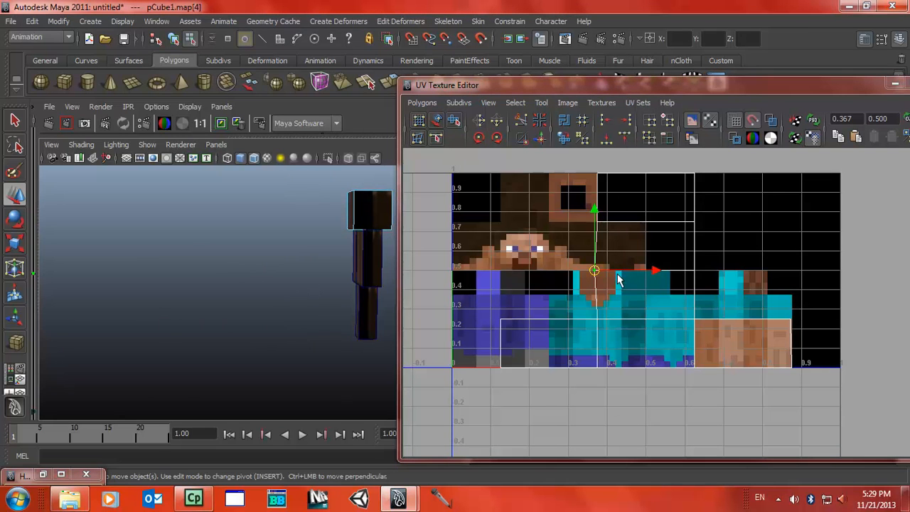
mouse_move(594, 271)
left_mouse_down()
mouse_move(603, 289)
mouse_move(596, 265)
left_mouse_up()
middle_click_drag(335, 275, 192, 290, "alt")
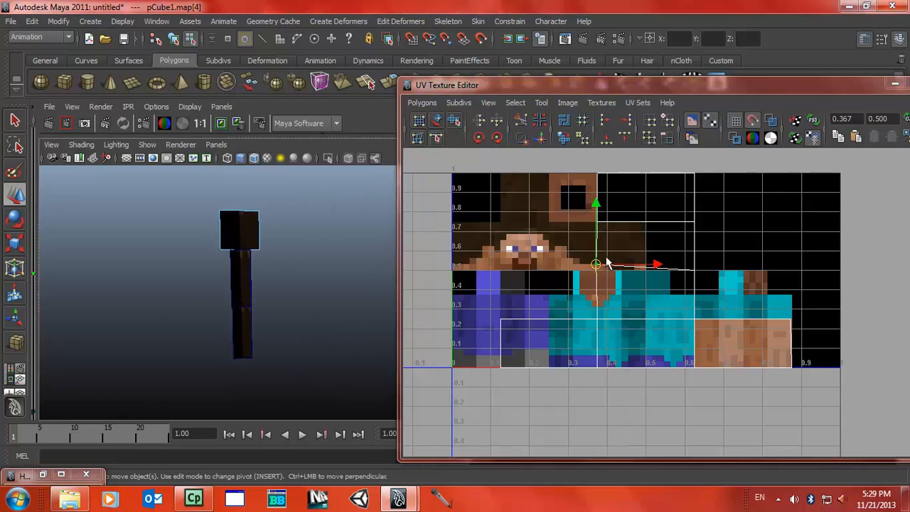
left_click_drag(599, 268, 579, 279)
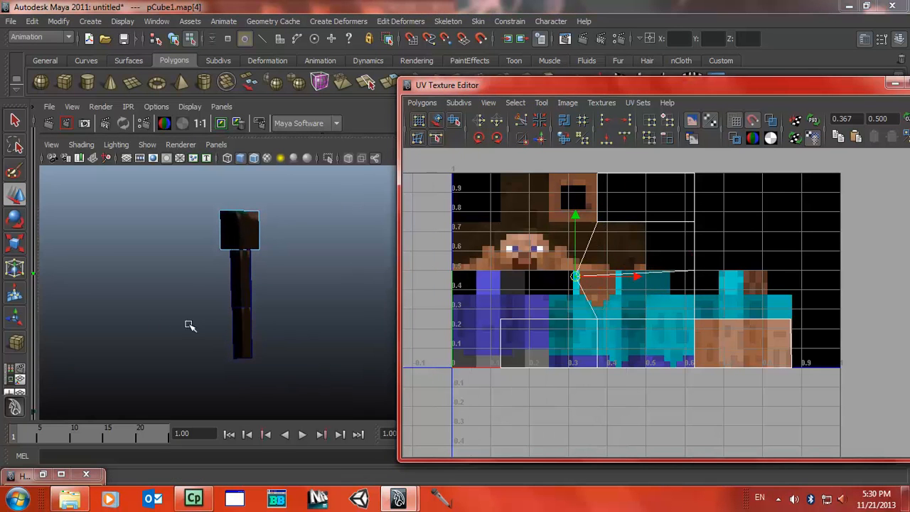
left_click_drag(203, 320, 205, 343, "alt")
mouse_move(577, 277)
left_mouse_down()
mouse_move(580, 265)
mouse_move(592, 268)
left_mouse_up()
left_click(713, 297)
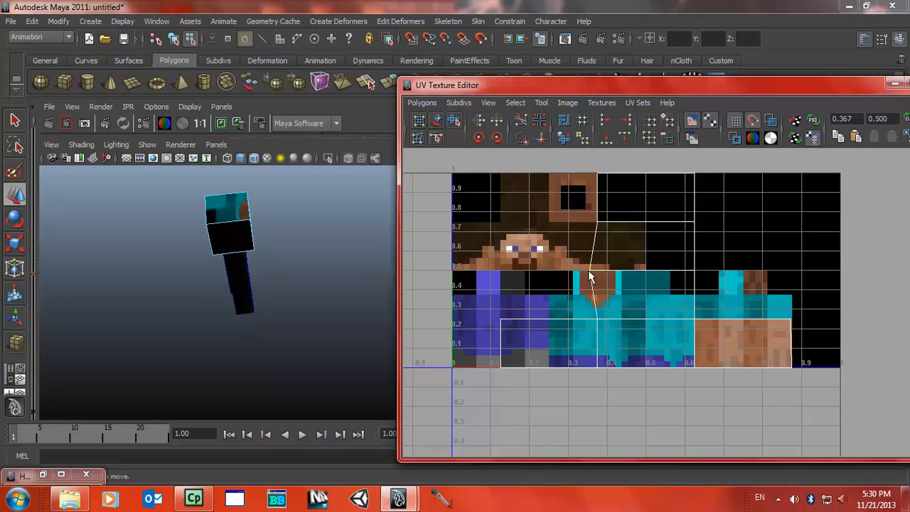
Split the UVs at 0.354, 0.500 and 0.625, 0.500 and pull the top face's corners to about 0.396, 0.406 and 0.602, 0.406.
left_click(589, 270)
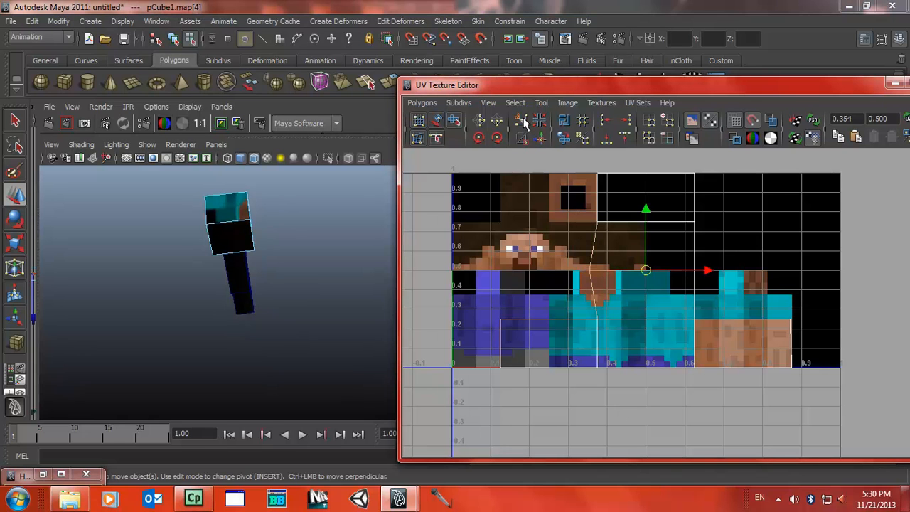
left_click(588, 274)
left_click_drag(591, 280, 607, 290)
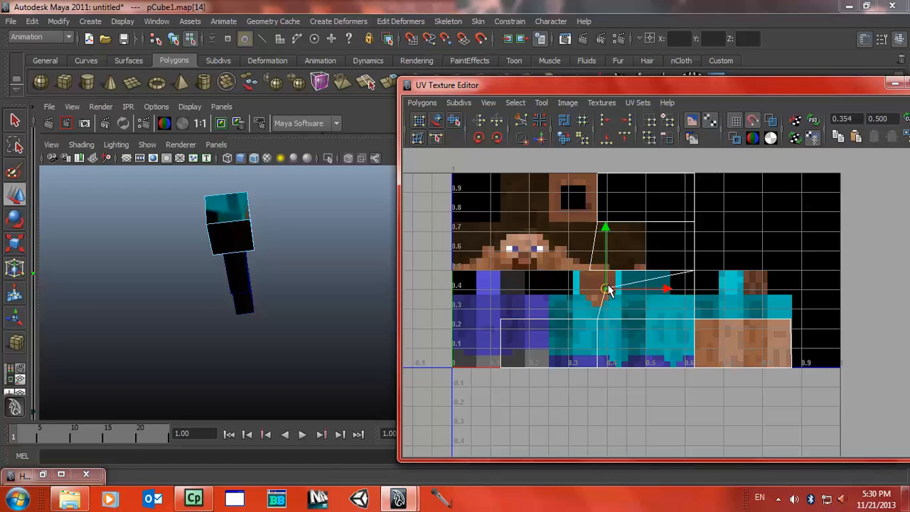
left_click(694, 271)
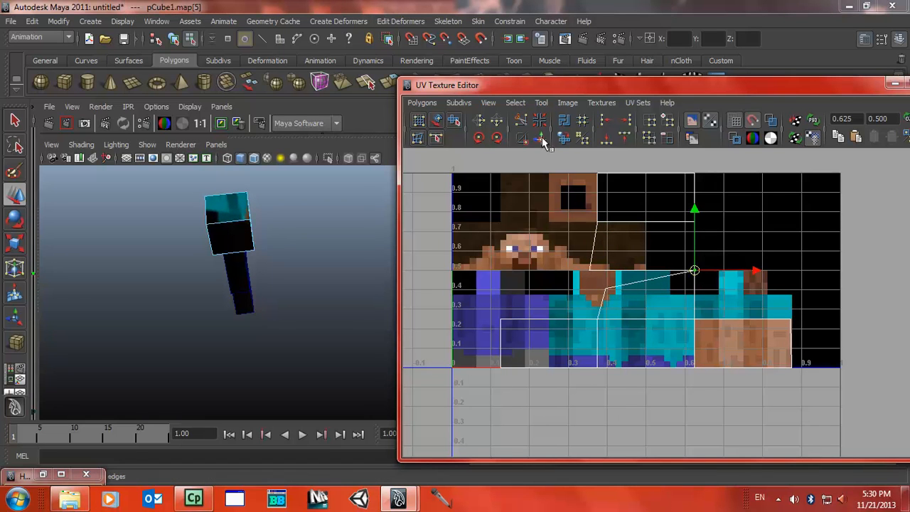
left_click(699, 277)
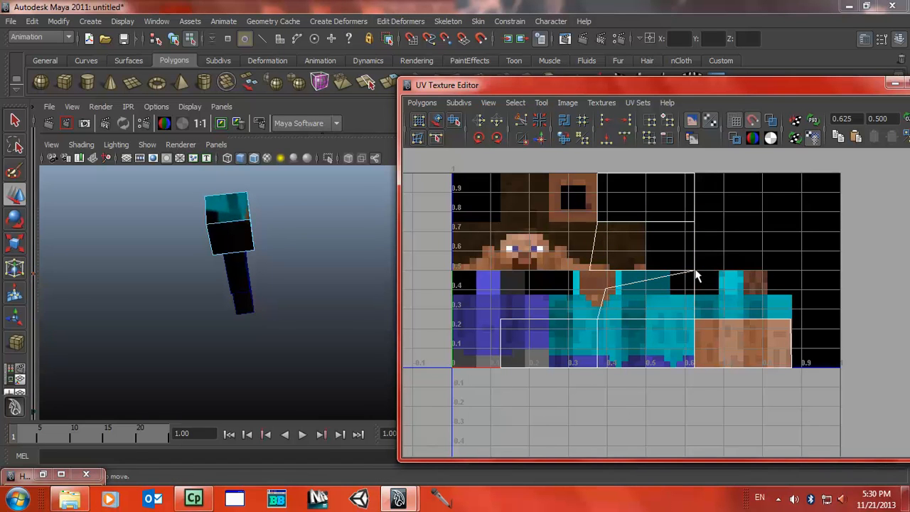
left_click(695, 273)
left_click_drag(695, 273, 693, 319)
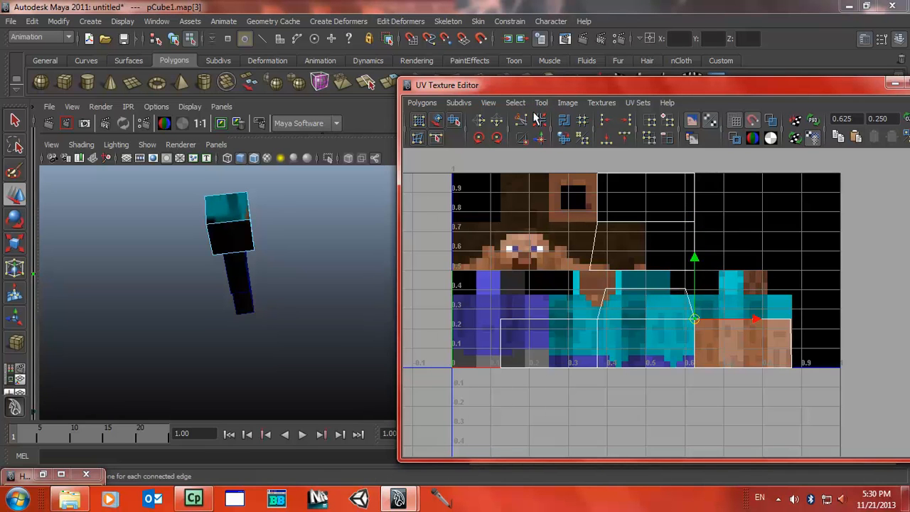
Split the UV at 0.625, 0.250 and pull the top face's corner away from the adjoining face's corner.
left_click(645, 270)
left_click(691, 319)
left_click_drag(696, 326, 686, 307)
key("ctrl+z")
Split the UV at 0.375, 0.250 and move the resulting corner UVs apart to detach the top face.
left_click(597, 320)
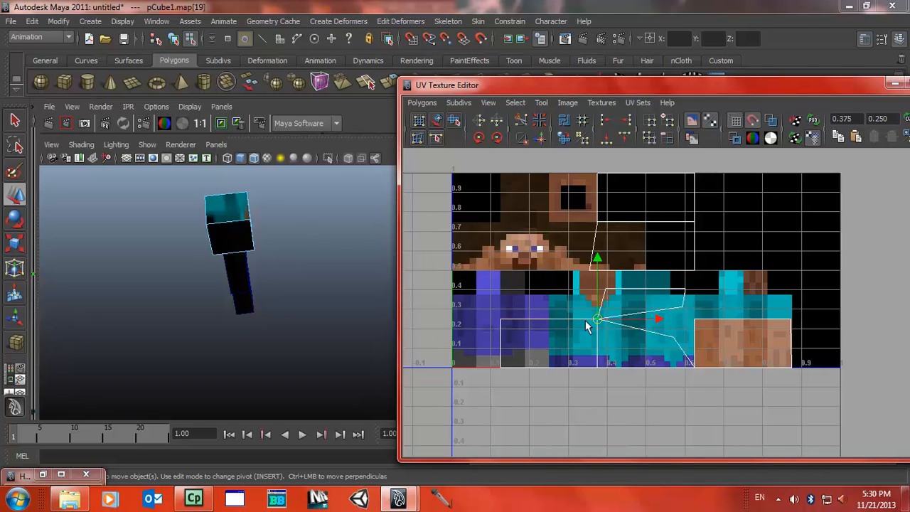
left_click_drag(599, 321, 609, 352)
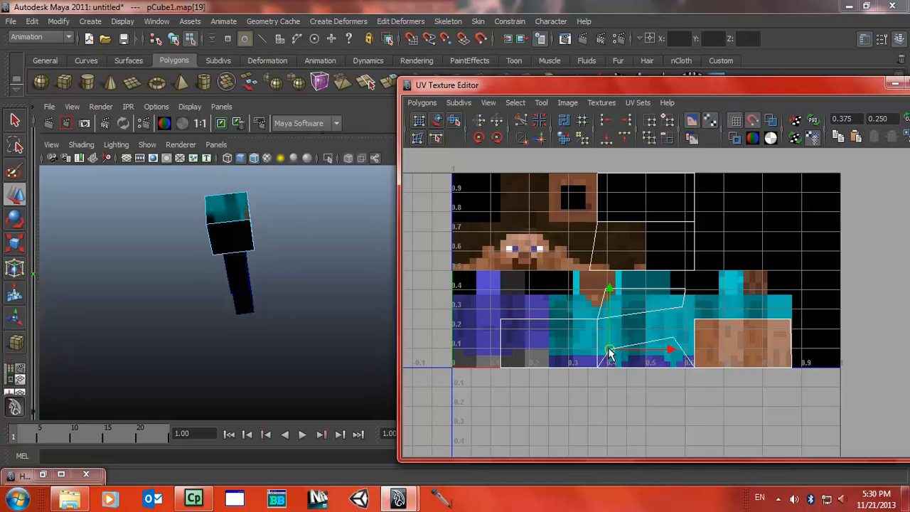
left_click(600, 315)
mouse_move(599, 316)
left_mouse_down()
mouse_move(591, 315)
mouse_move(609, 314)
left_mouse_up()
left_click_drag(305, 285, 341, 298, "alt")
left_click_drag(615, 317, 603, 334)
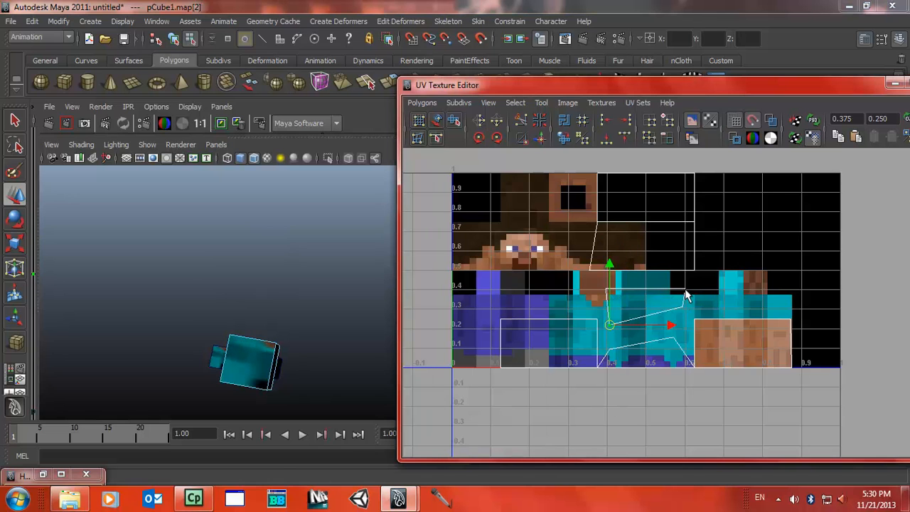
Move the detached top face's corner UV from 0.396, 0.406 to the upper-left corner of the skin's head-top area.
left_click(685, 291)
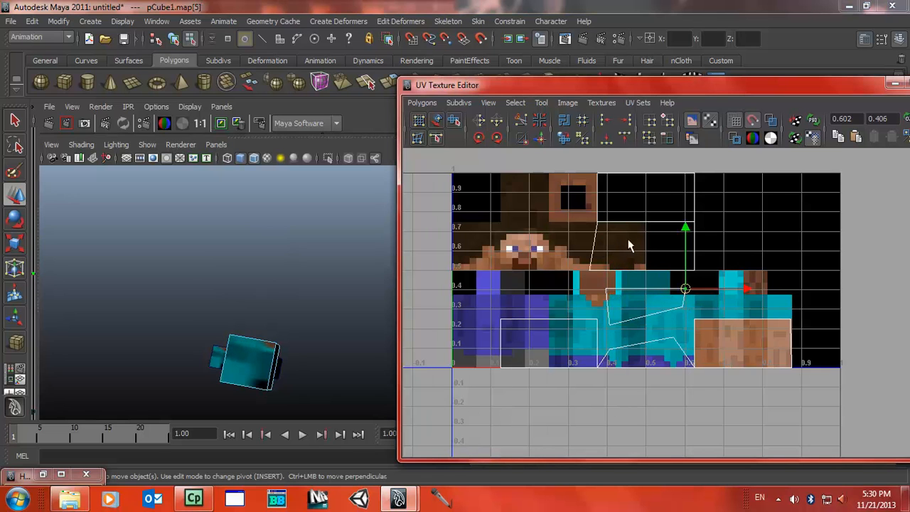
left_click(607, 293)
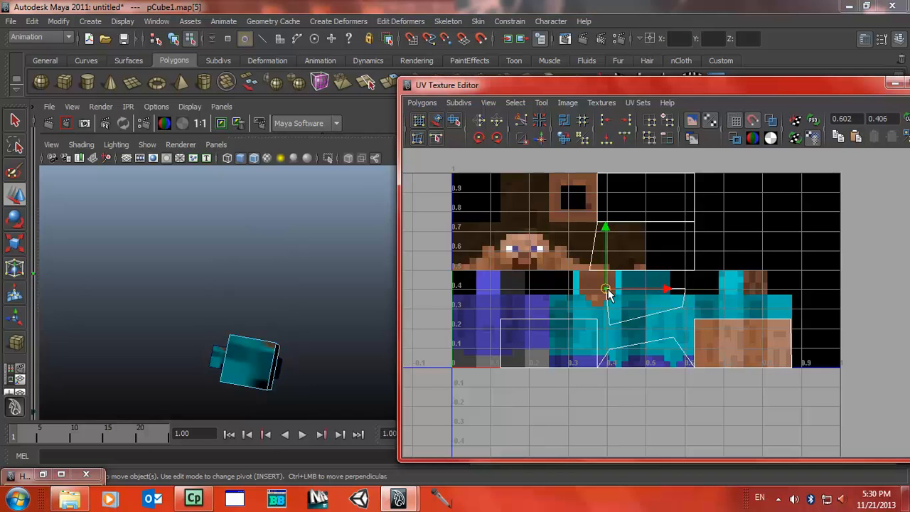
left_click_drag(605, 291, 497, 176)
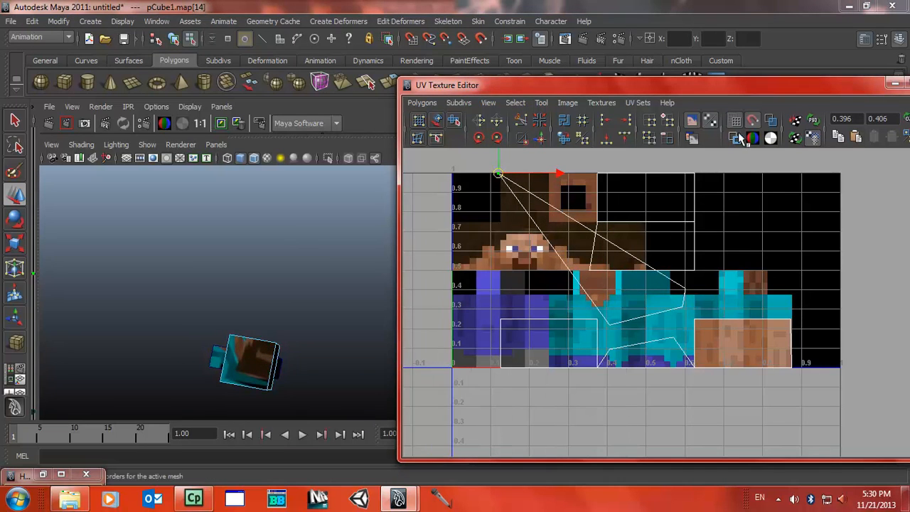
Shift the top face's upper-left corner UV horizontally so it sits exactly on the upper-left corner of the skin's head-top area.
scroll(759, 268, "up", 3)
middle_click_drag(759, 267, 767, 355, "alt")
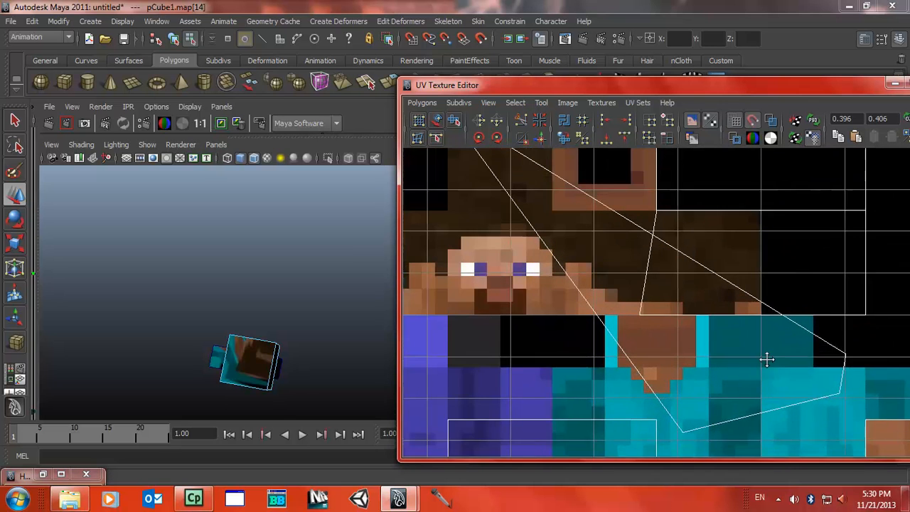
scroll(643, 206, "up", 1)
middle_click_drag(593, 288, 640, 388, "alt")
right_click_drag(506, 243, 898, 287, "alt")
middle_click_drag(534, 269, 697, 302, "alt")
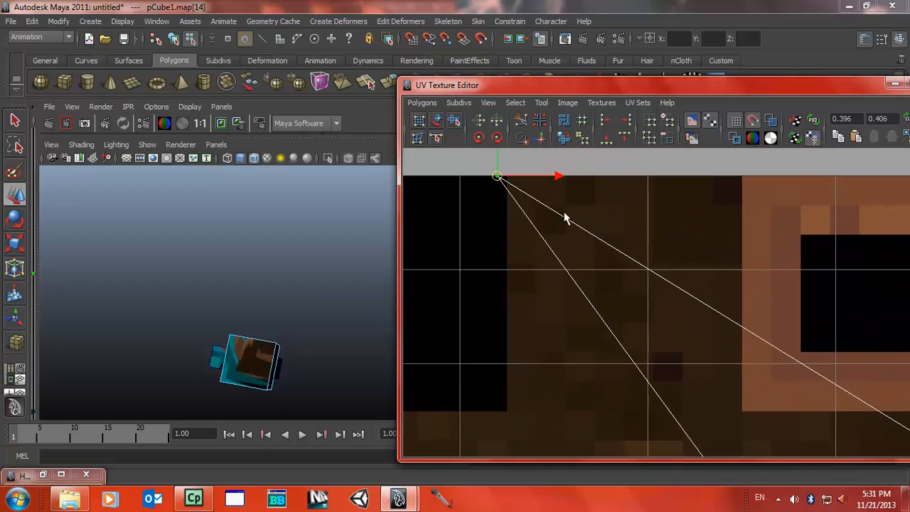
scroll(452, 228, "up", 2)
middle_click_drag(453, 233, 622, 344, "alt")
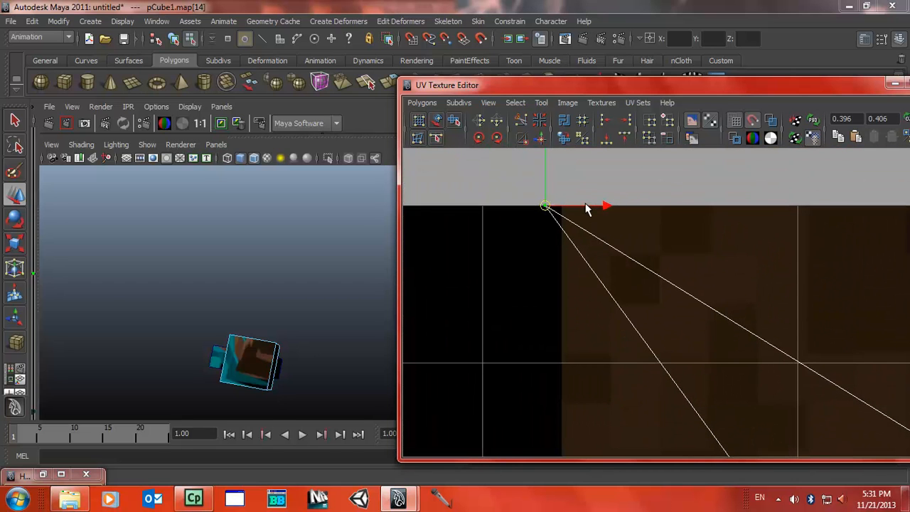
left_click_drag(545, 211, 567, 215)
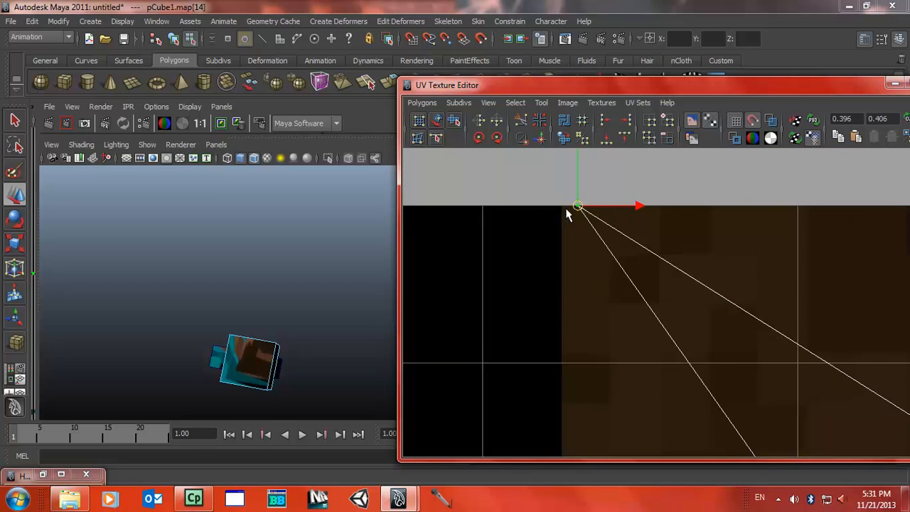
left_click_drag(623, 211, 607, 210)
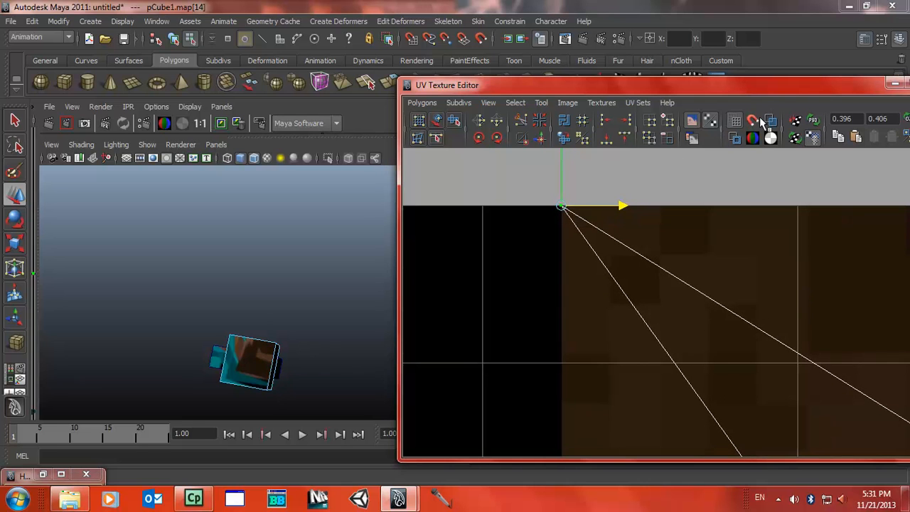
Move the top face's other three corner UVs onto the remaining corners of the skin's head-top area.
scroll(644, 239, "up", 3)
middle_click_drag(552, 270, 607, 315, "alt")
scroll(606, 315, "down", 5)
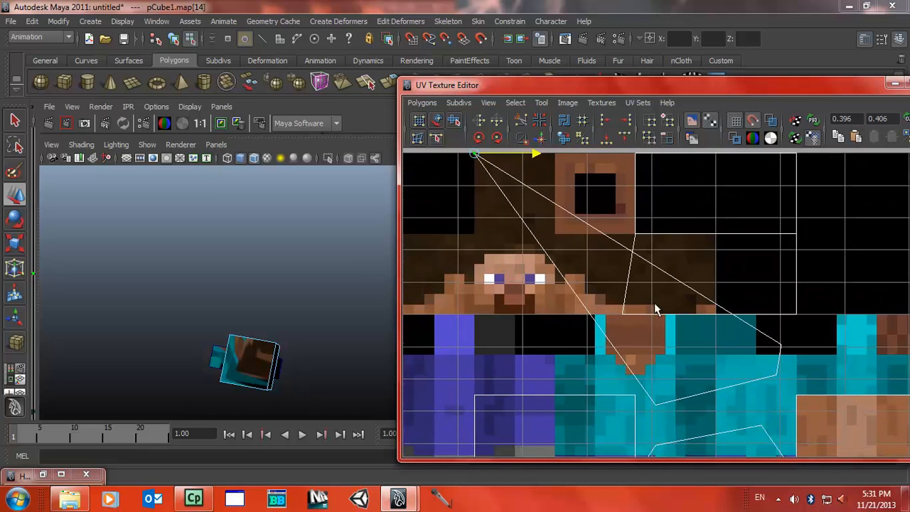
left_click(757, 336)
left_click_drag(757, 336, 581, 187)
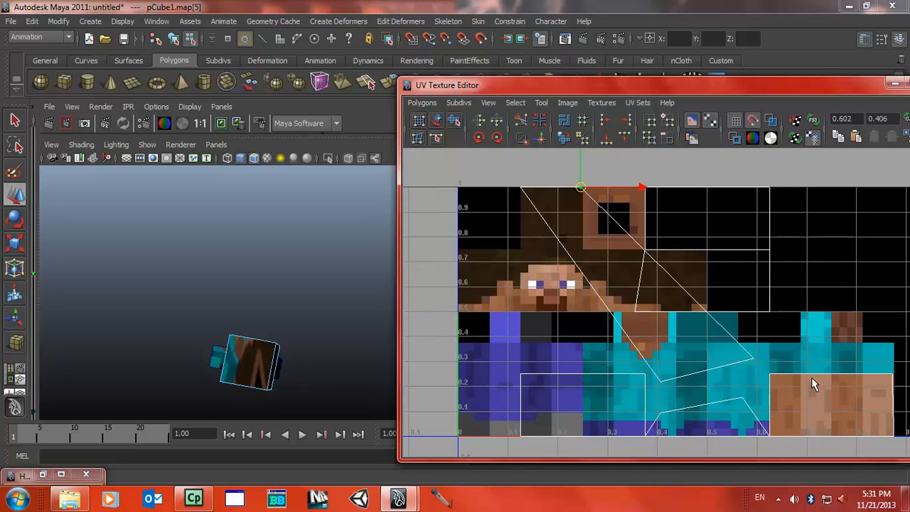
left_click(657, 384)
left_click_drag(658, 384, 519, 258)
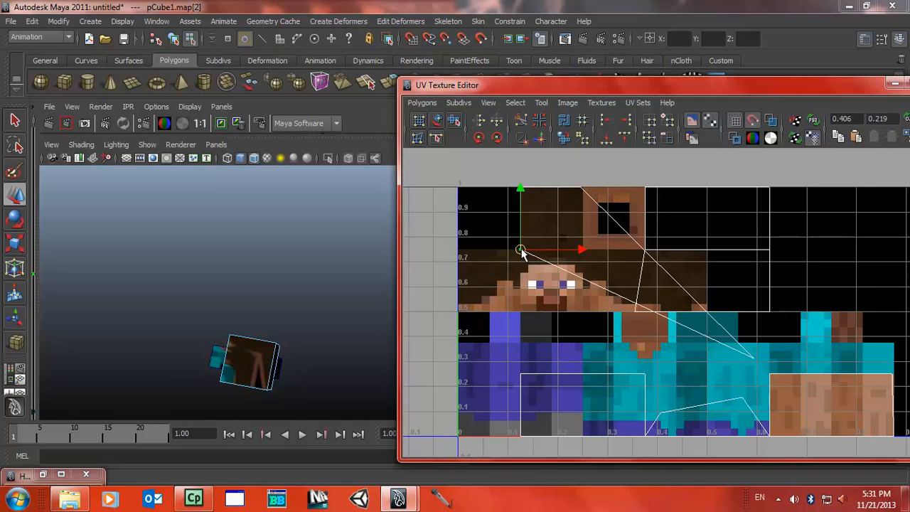
left_click(750, 355)
left_click_drag(750, 355, 586, 256)
Pull the lower corner UVs at 0.375, 0.000 and 0.625, 0.000 inward, away from the adjoining faces' corners.
mouse_move(264, 364)
left_mouse_down("alt")
mouse_move(297, 312)
mouse_move(286, 319)
mouse_move(400, 304)
mouse_move(218, 324)
mouse_move(43, 286)
mouse_move(205, 309)
mouse_move(311, 293)
mouse_move(294, 305)
mouse_move(291, 367)
mouse_move(282, 325)
mouse_move(264, 347)
left_mouse_up("alt")
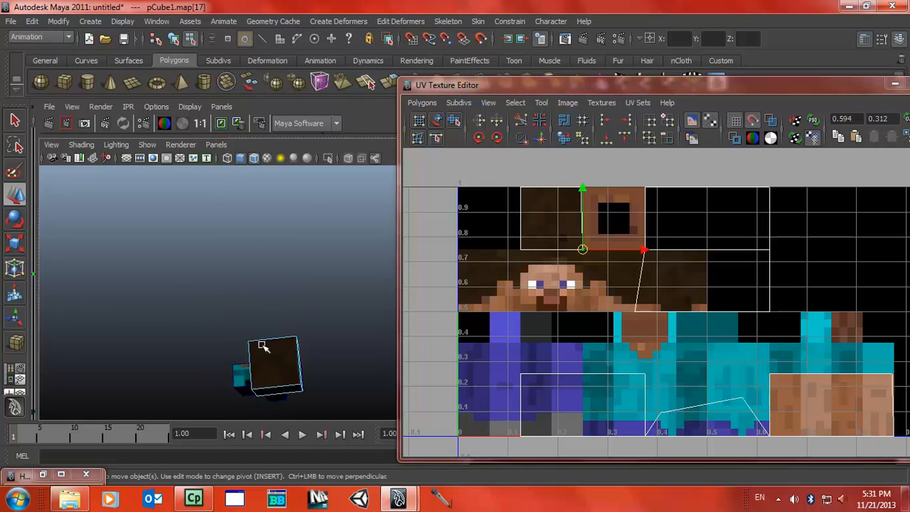
left_click(320, 312)
left_click_drag(323, 315, 357, 254, "alt")
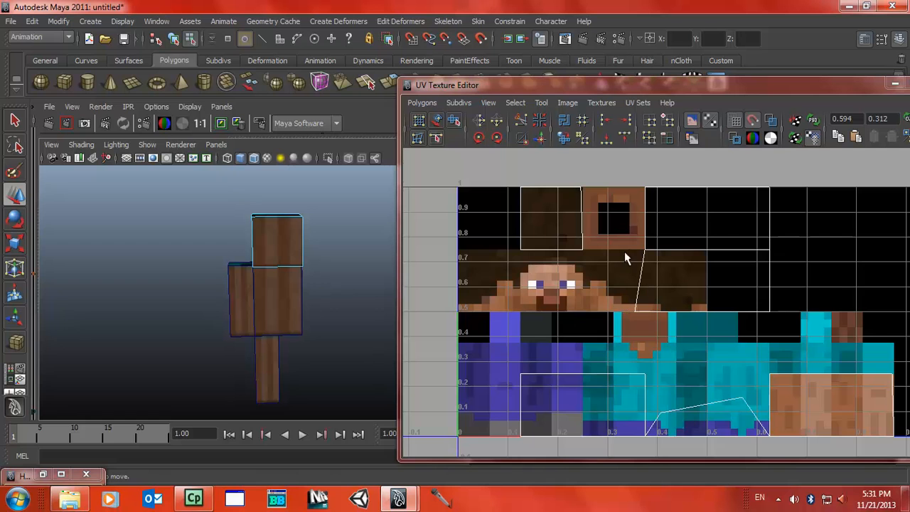
left_click(655, 433)
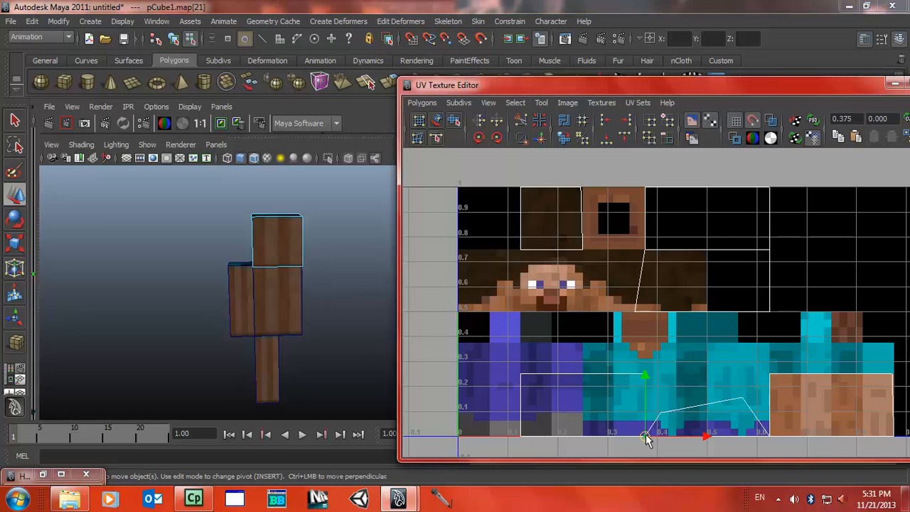
left_click(766, 435)
left_click_drag(769, 436, 751, 441)
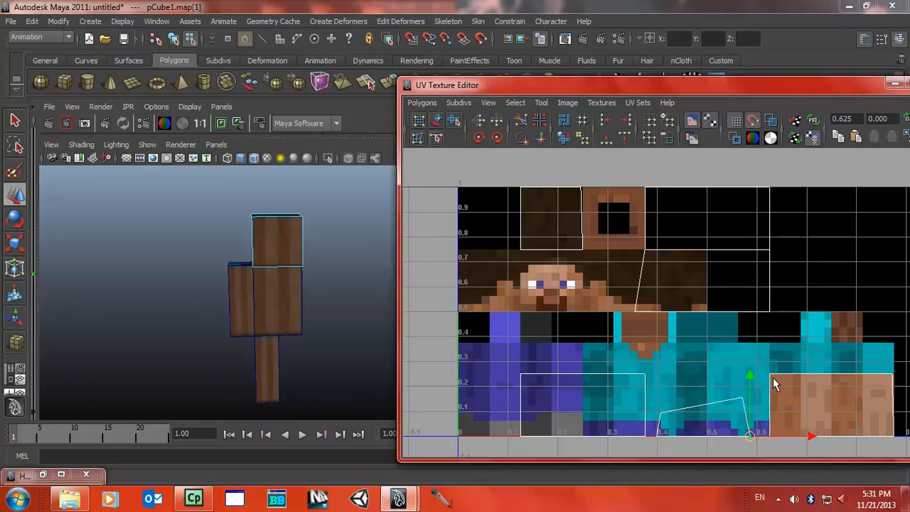
Move the four corner UVs of the head's front face onto the corners of the skin's face area.
left_click(771, 374)
left_click_drag(772, 373, 517, 247)
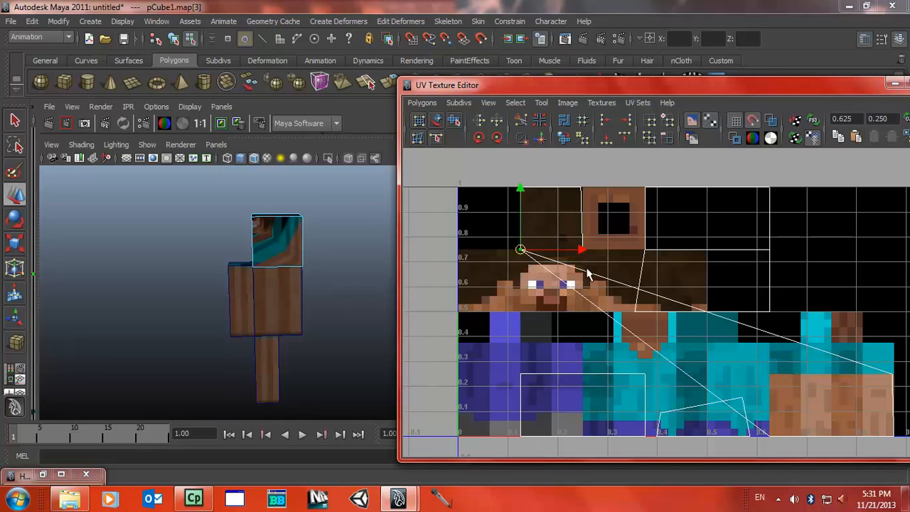
left_click(769, 434)
left_click_drag(769, 435, 520, 314)
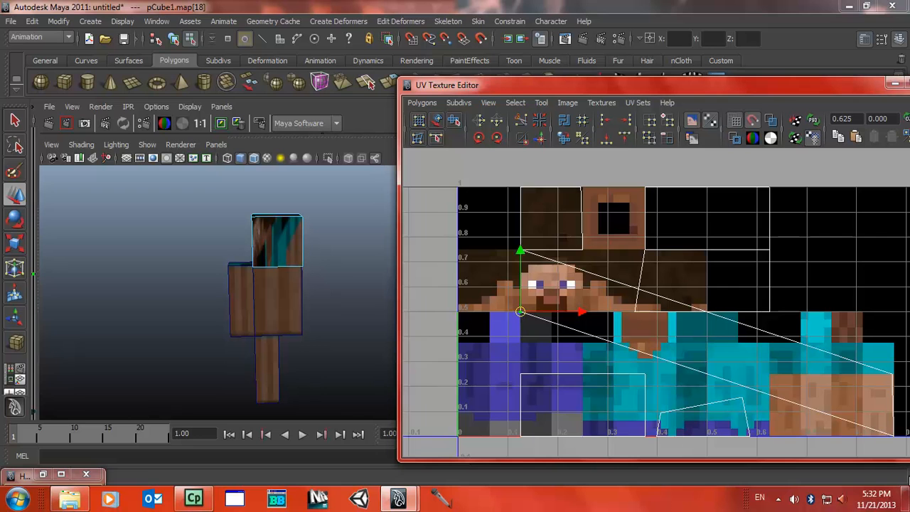
left_click(869, 431)
left_click_drag(868, 432, 584, 315)
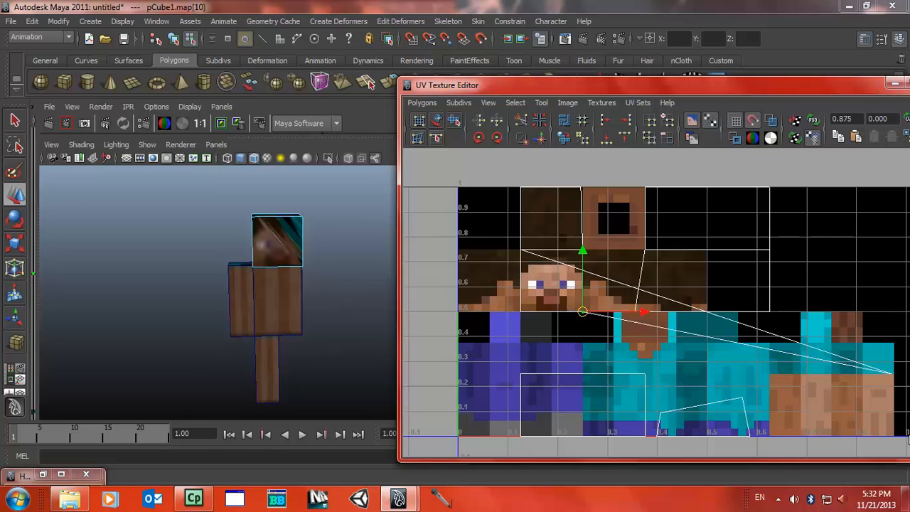
left_click(893, 376)
left_click_drag(893, 377, 582, 255)
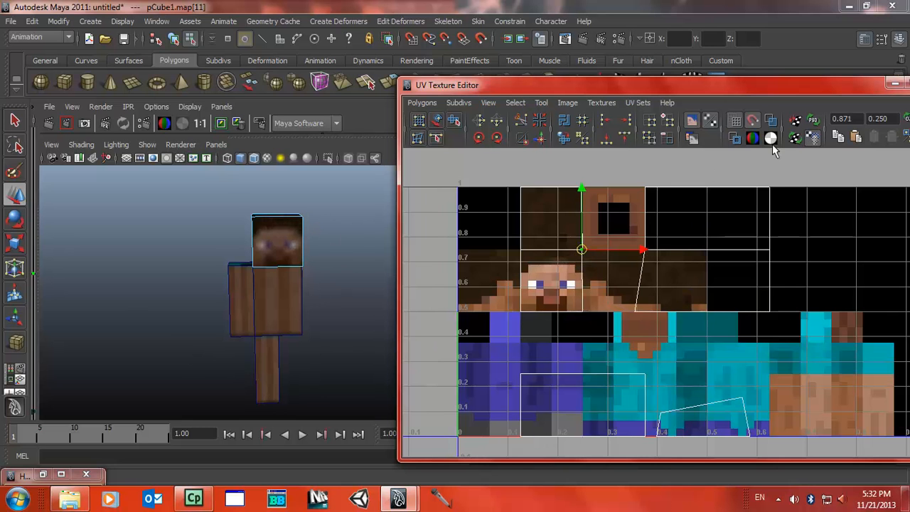
Close the UV Texture Editor and inspect the face texture on the front of the head.
left_click_drag(710, 85, 529, 58)
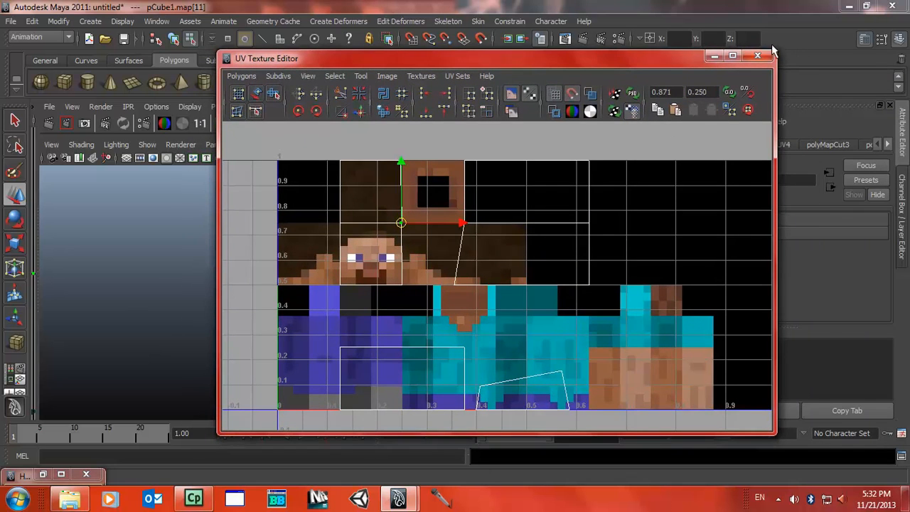
left_click(714, 55)
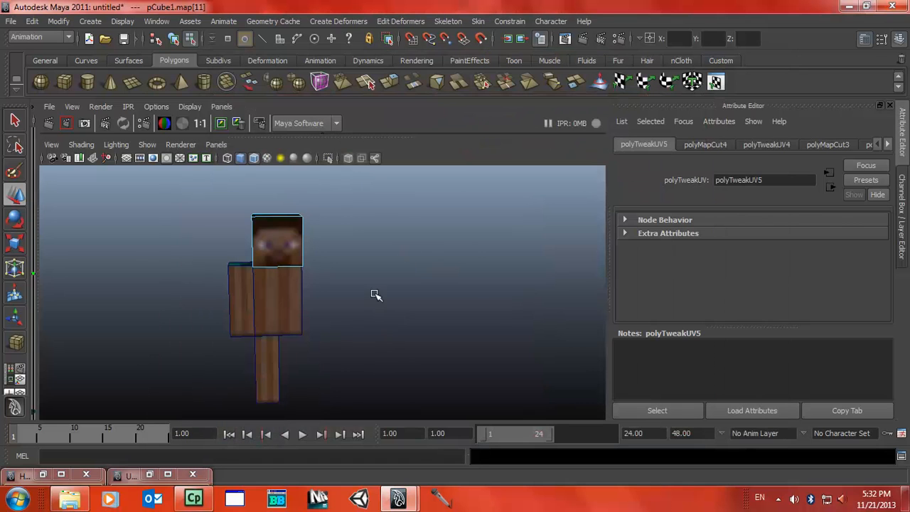
scroll(377, 299, "down", 3)
scroll(383, 298, "up", 3)
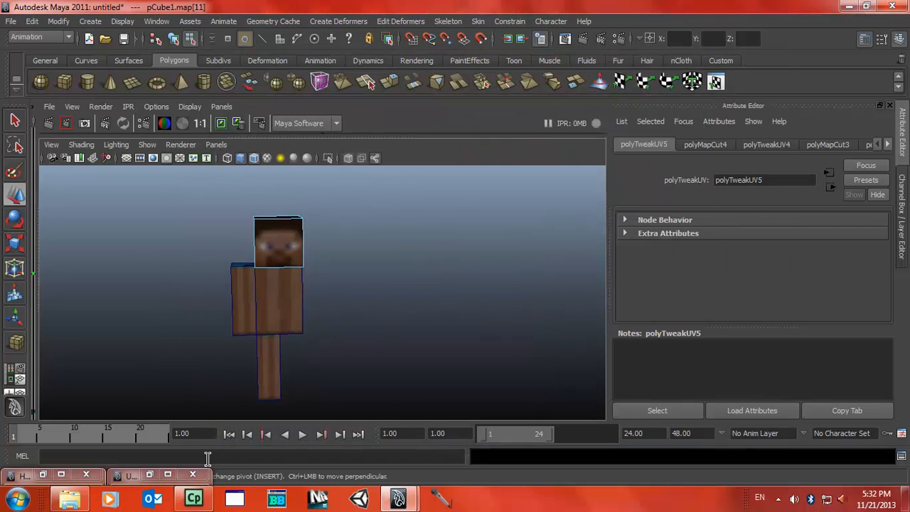
left_click(191, 474)
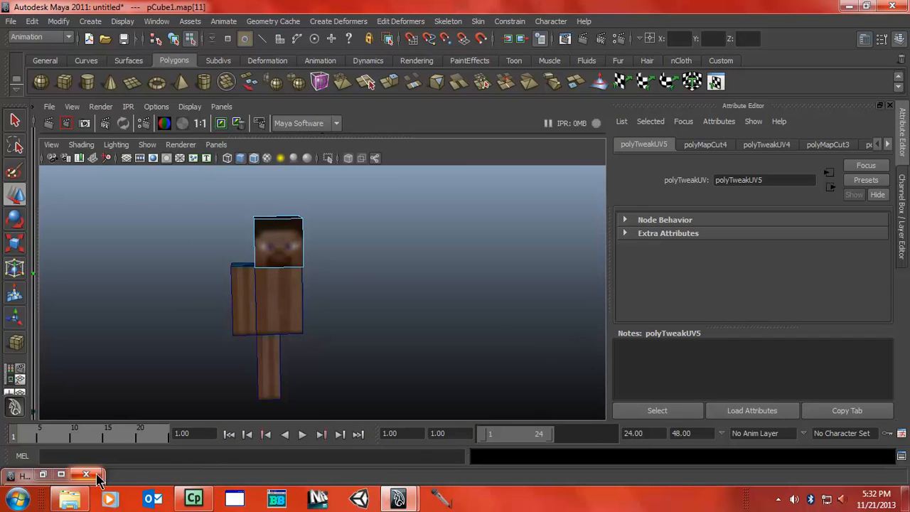
mouse_move(328, 284)
left_mouse_down("alt")
mouse_move(449, 297)
mouse_move(373, 308)
mouse_move(234, 382)
mouse_move(336, 268)
mouse_move(325, 315)
mouse_move(314, 284)
left_mouse_up("alt")
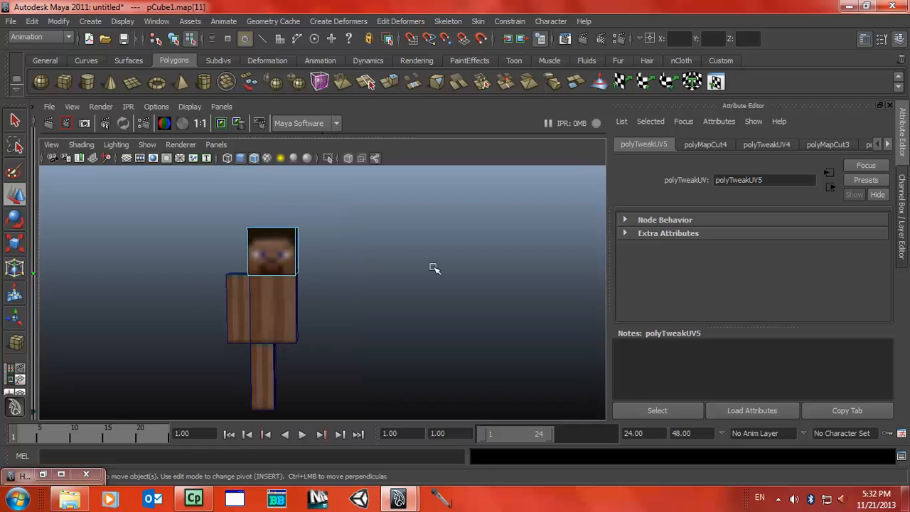
Select the character's boxes in object mode and set the char1.png file texture's Filter Type to Off.
right_click_drag(418, 251, 418, 285)
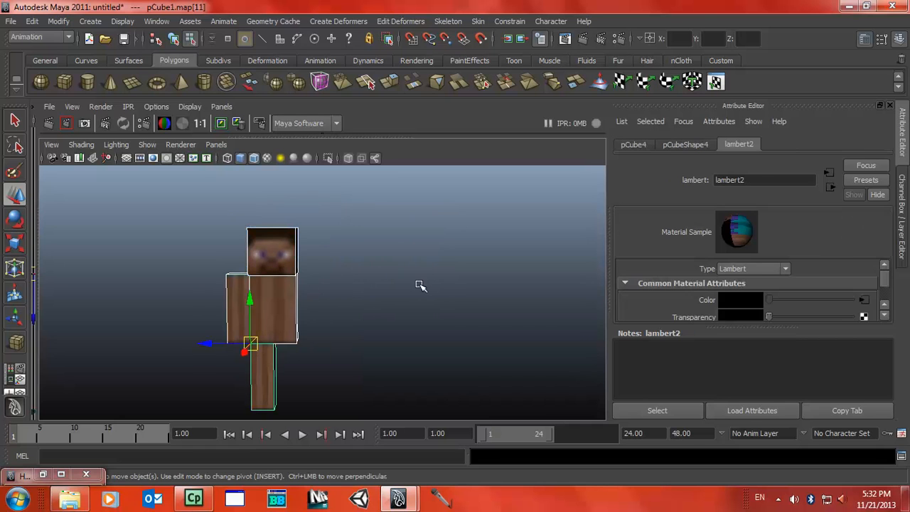
left_click(864, 300)
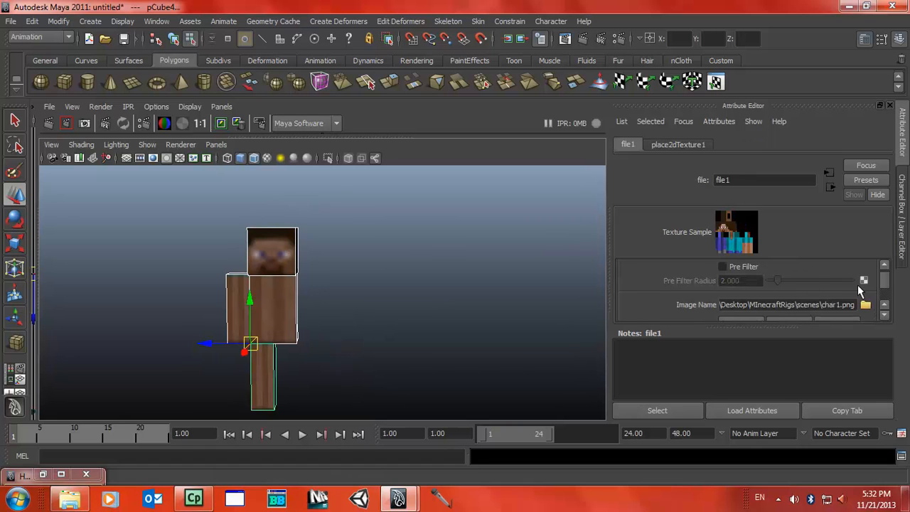
left_click_drag(884, 284, 885, 277)
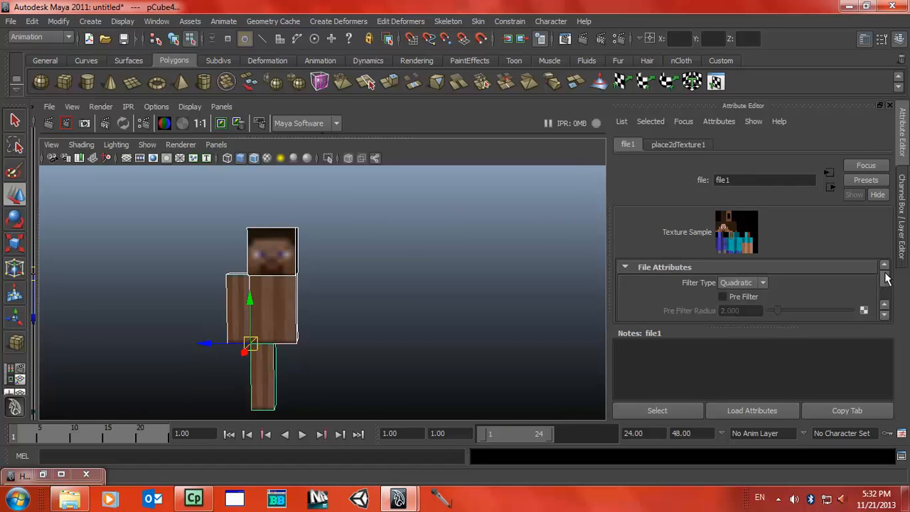
left_click(736, 284)
left_click(737, 295)
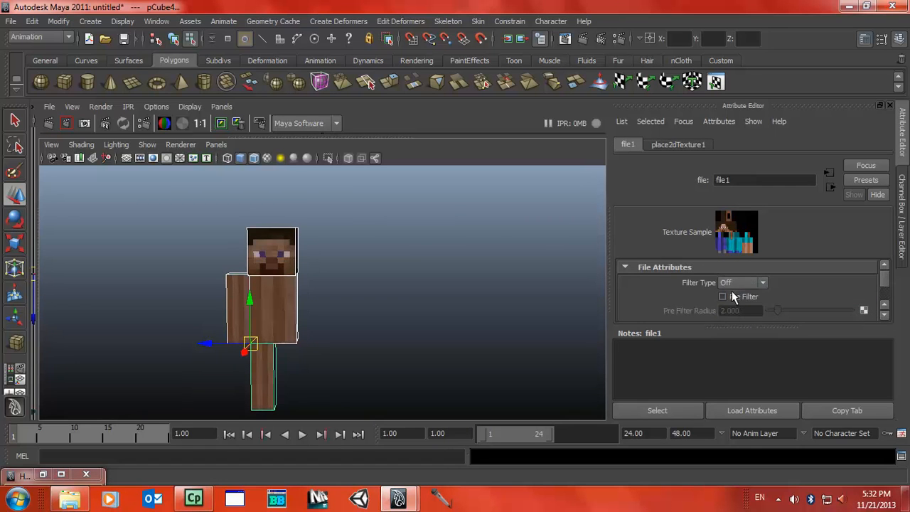
Try Default Quality Rendering with textures shown, and return the viewport to Viewport 2.0.
left_click(192, 145)
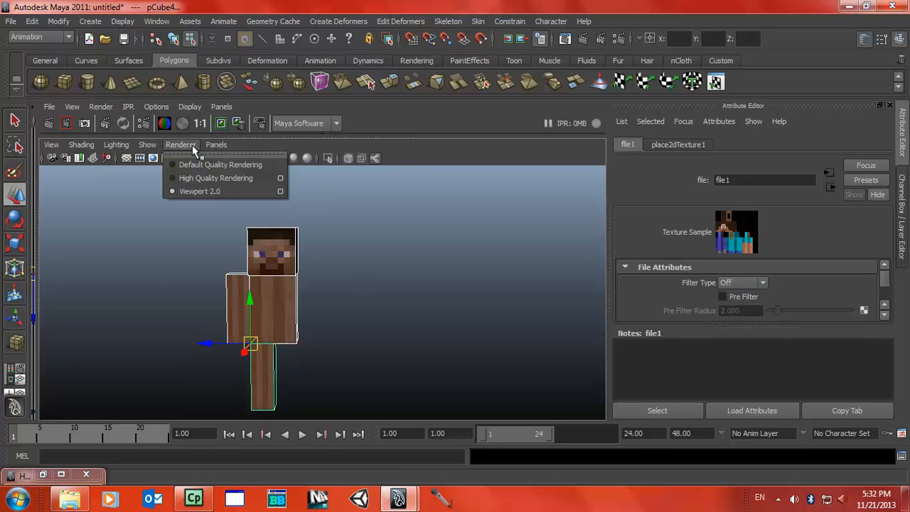
left_click(191, 144)
left_click(192, 146)
left_click(213, 164)
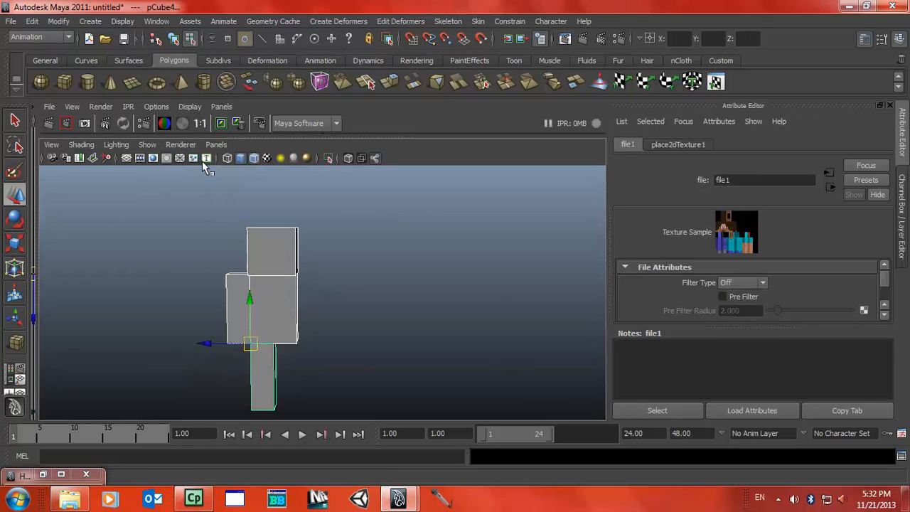
left_click_drag(363, 275, 409, 256, "alt")
left_click(266, 158)
left_click(181, 145)
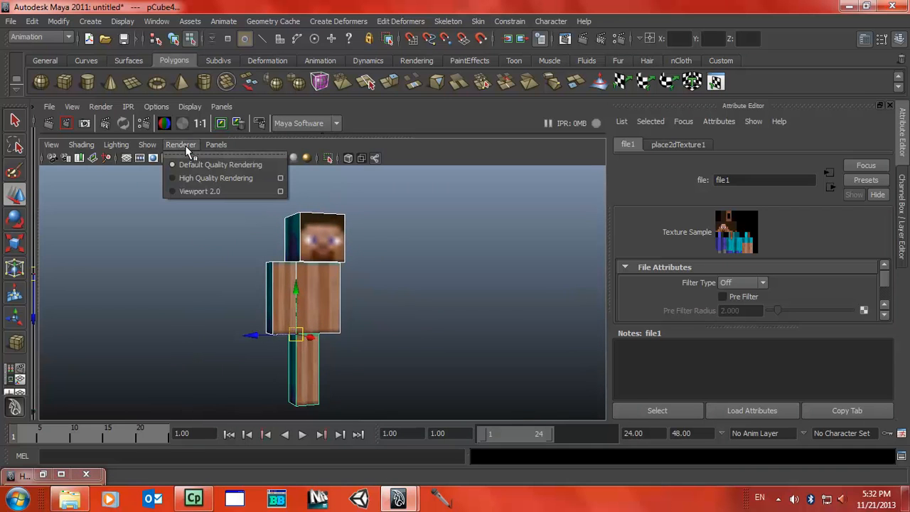
left_click(199, 191)
left_click_drag(373, 273, 280, 274, "alt")
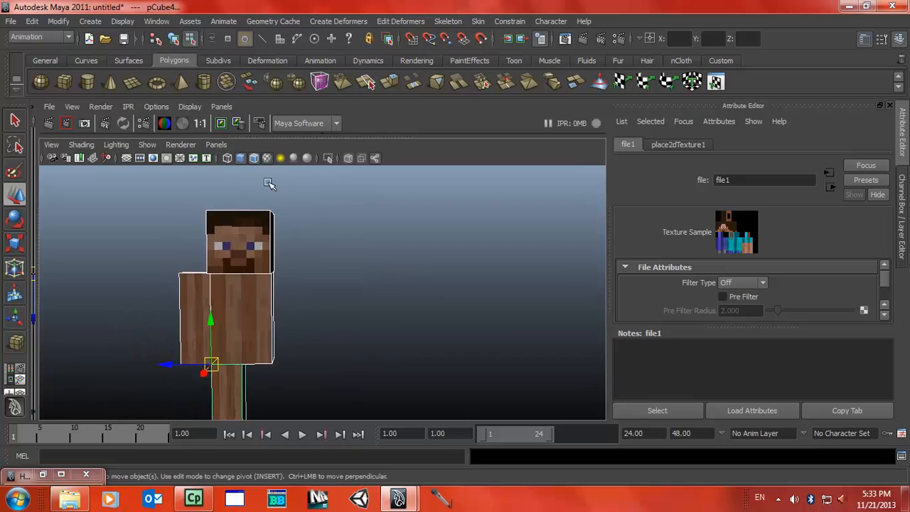
Try High Quality Rendering in the viewport and switch back to Viewport 2.0.
left_click(181, 144)
left_click(203, 181)
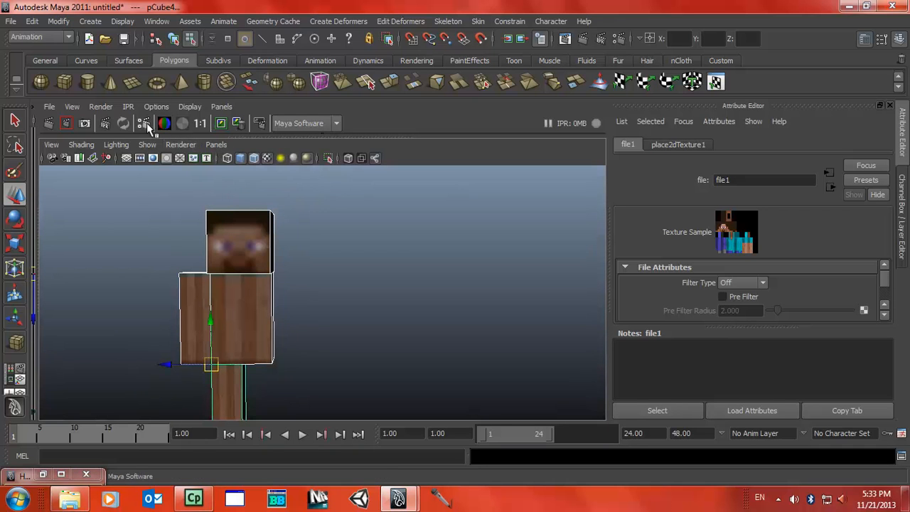
left_click(180, 144)
left_click(217, 193)
left_click(181, 144)
left_click(206, 166)
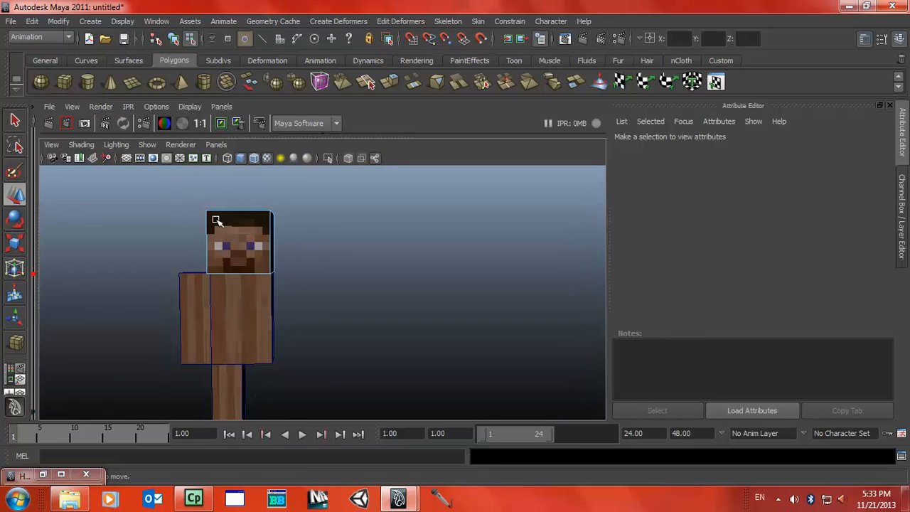
Reopen the UV Texture Editor for the head, place it beside the model and bring the head's side face into view.
left_click(156, 21)
mouse_move(195, 71)
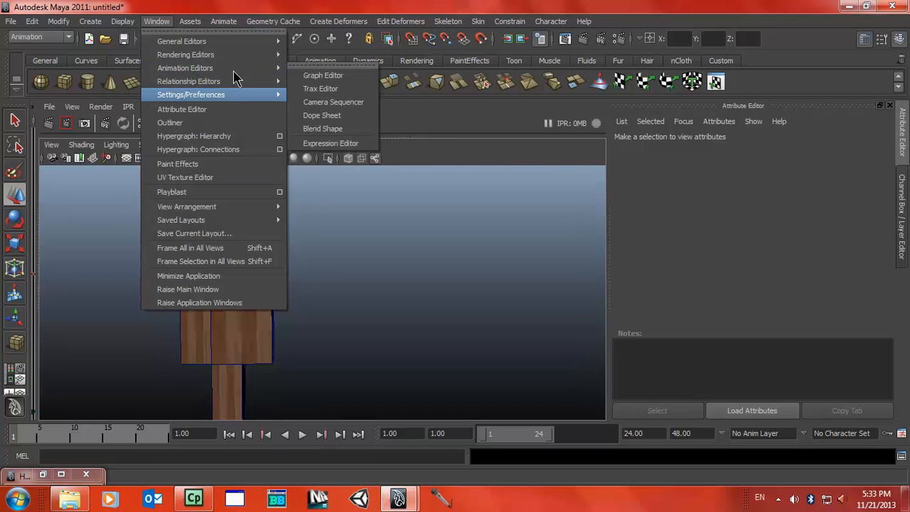
left_click(184, 178)
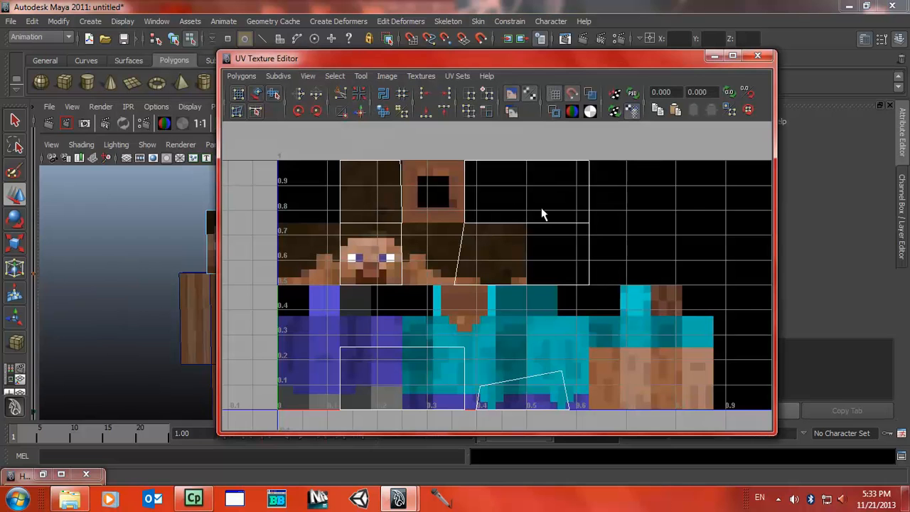
left_click_drag(582, 59, 714, 79)
left_click_drag(267, 272, 284, 286, "alt")
right_click_drag(285, 286, 349, 264, "alt")
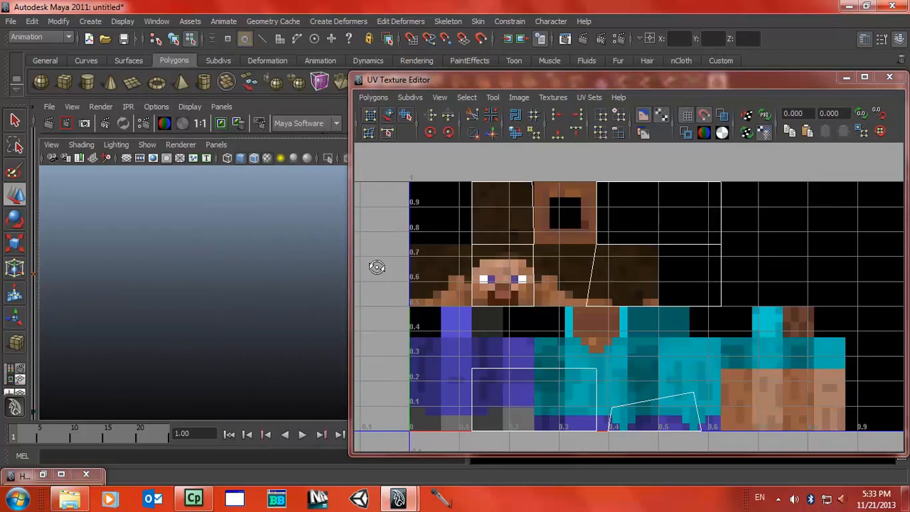
middle_click_drag(260, 277, 118, 279, "alt")
middle_click_drag(308, 273, 207, 273, "alt")
left_click_drag(208, 272, 250, 258, "alt")
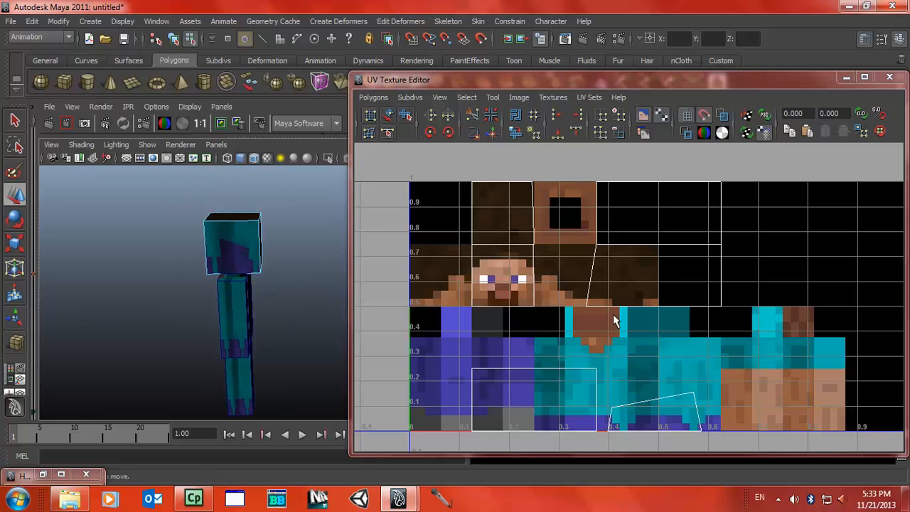
Try moving the upper corner UVs of the irregular lower shell to check which head face they control.
left_click(694, 390)
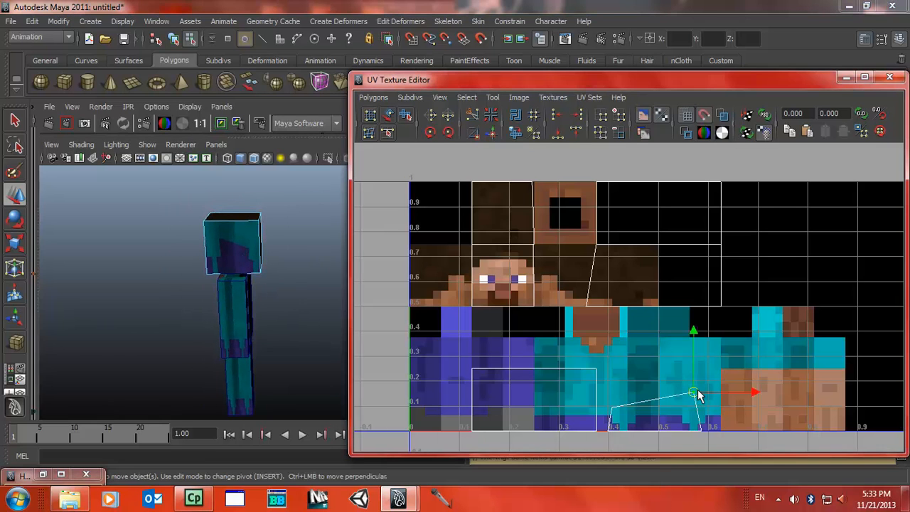
mouse_move(693, 395)
left_mouse_down()
mouse_move(761, 402)
mouse_move(757, 385)
mouse_move(699, 379)
left_mouse_up()
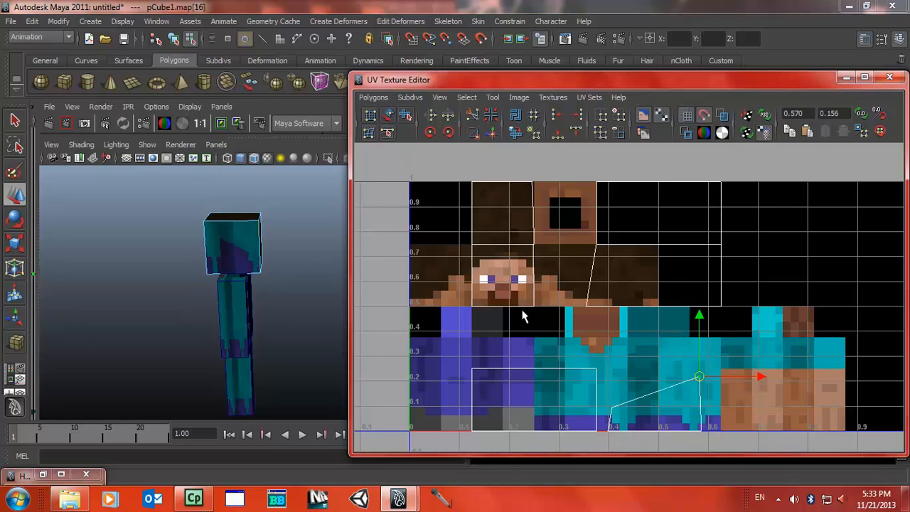
mouse_move(291, 286)
left_mouse_down("alt")
mouse_move(199, 270)
mouse_move(292, 274)
left_mouse_up("alt")
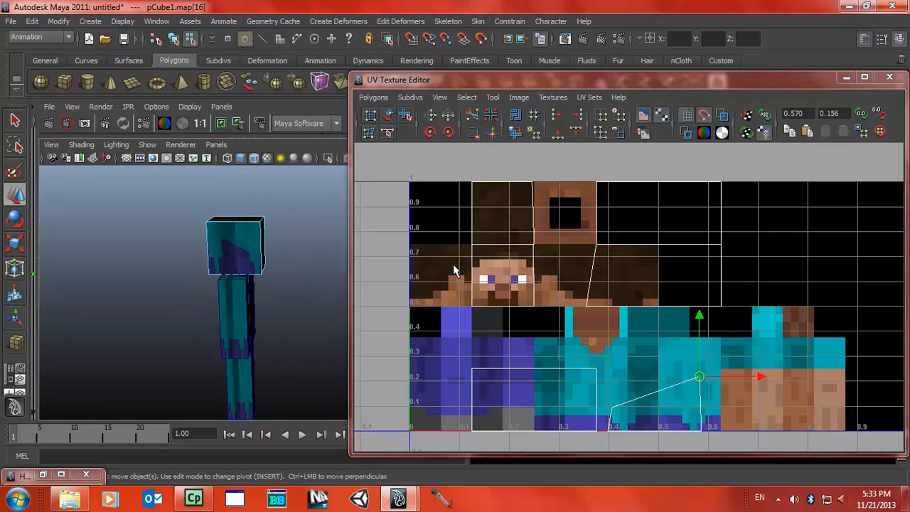
left_click(610, 409)
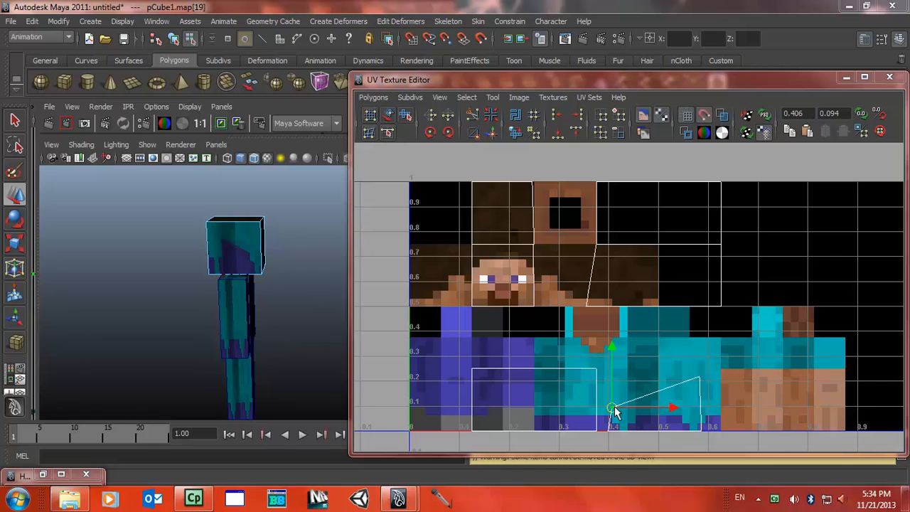
left_click_drag(615, 413, 442, 263)
key("ctrl+z")
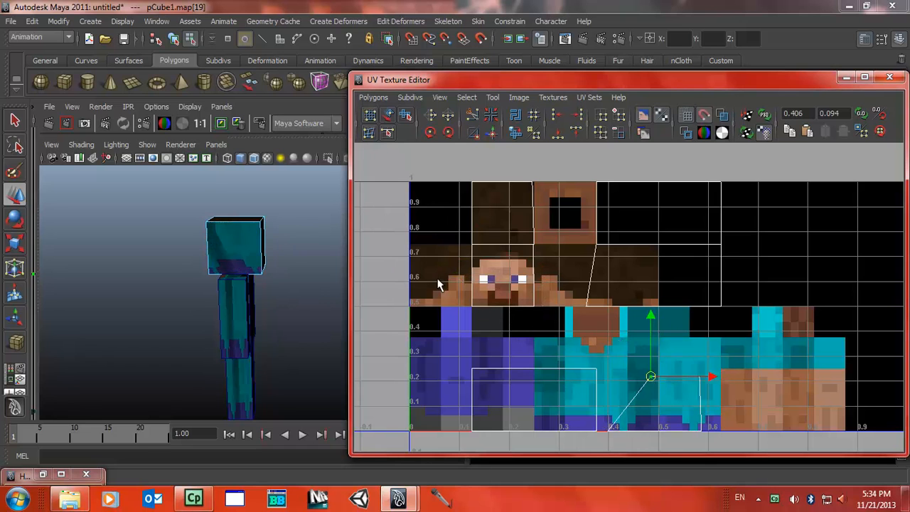
Move the visible side face's four corner UVs onto the corners of the side-of-head texture square beginning at U 0.
left_click_drag(653, 378, 412, 248)
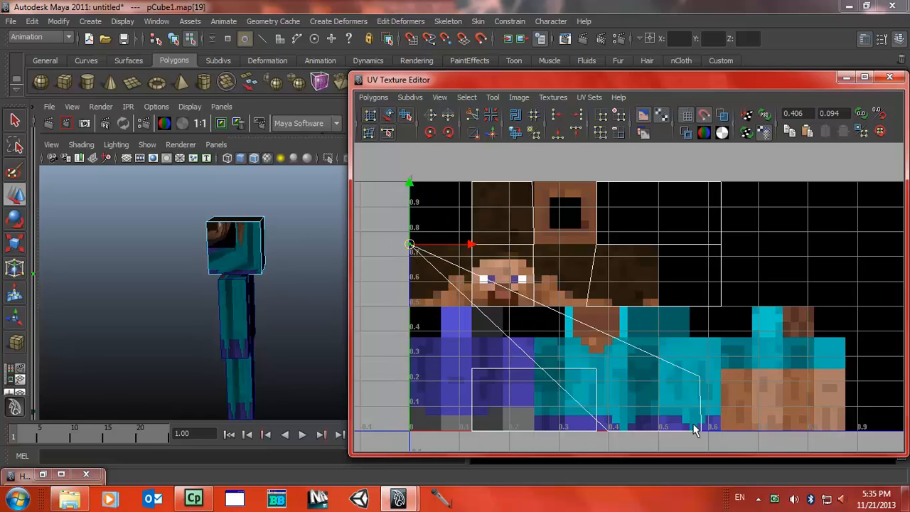
left_click(607, 431)
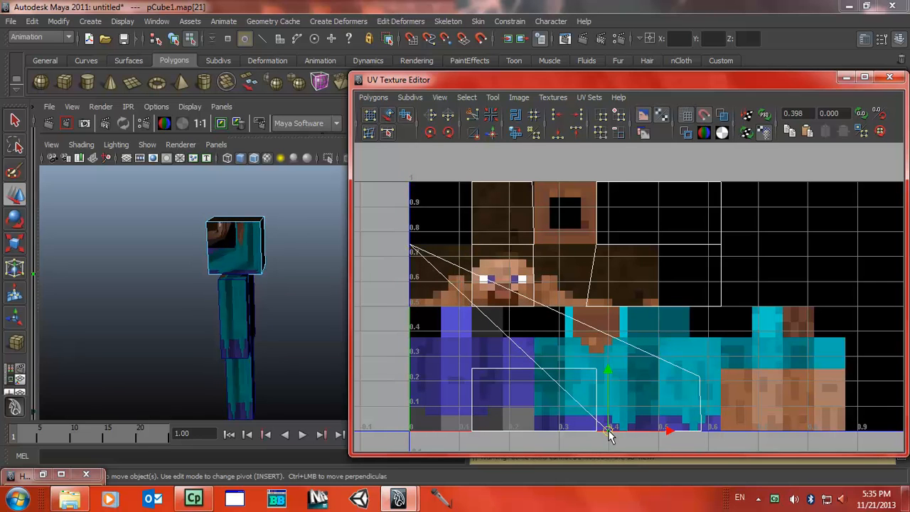
left_click_drag(609, 435, 412, 305)
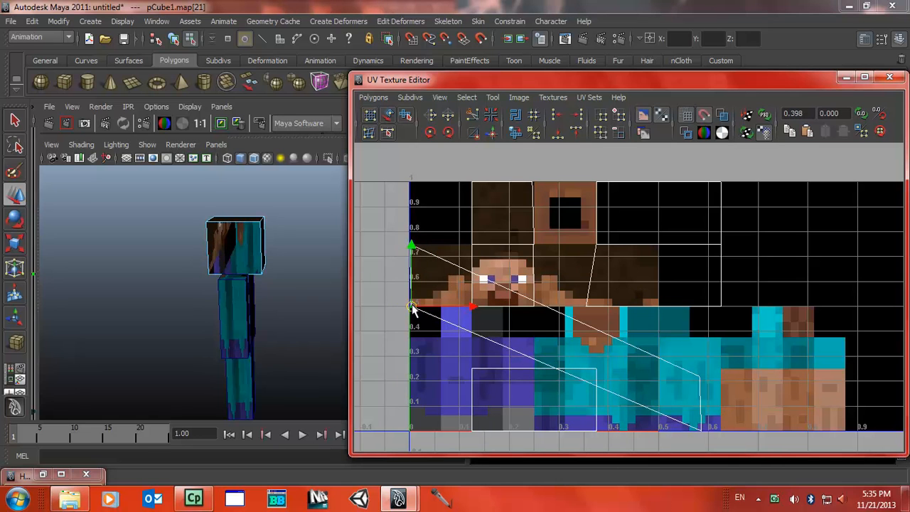
left_click(697, 376)
left_click(699, 377)
left_click_drag(699, 377, 475, 250)
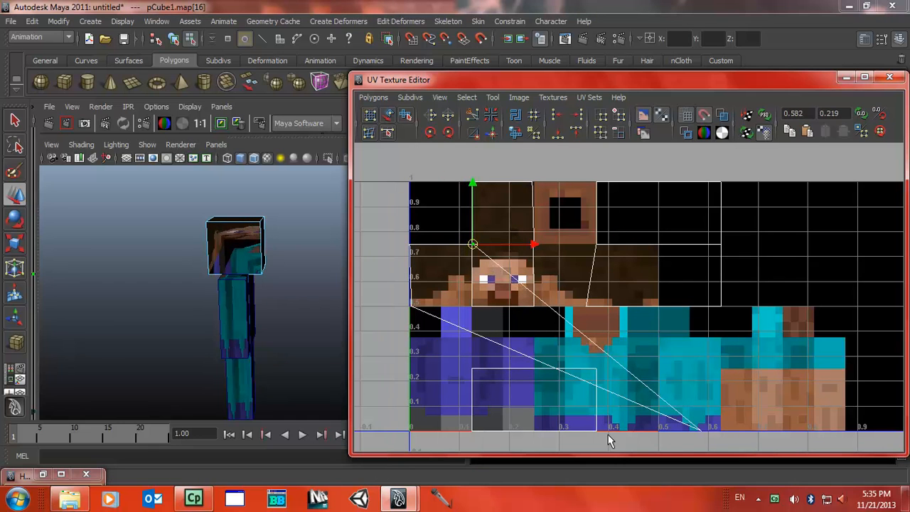
left_click(699, 430)
left_click_drag(700, 430, 476, 306)
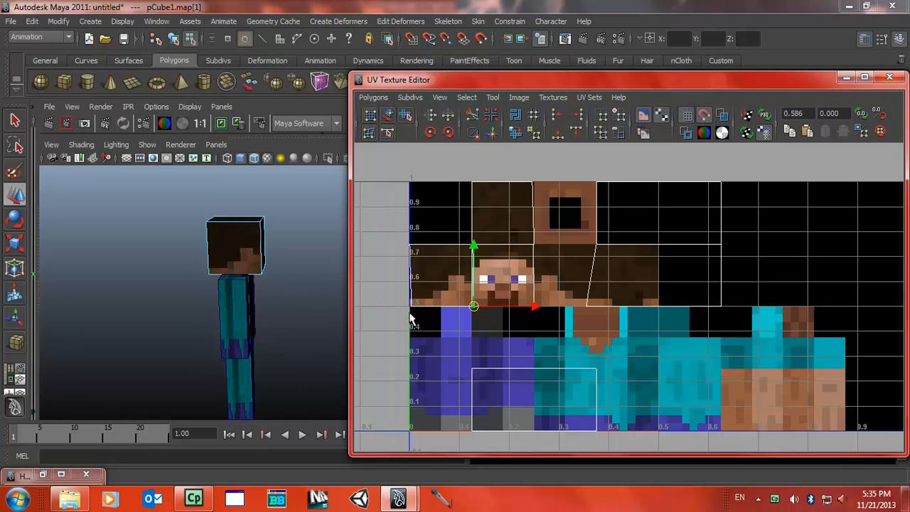
Inspect the head's mapped side face up close and compare its pixel edges with the skin texture around the face.
right_click_drag(220, 276, 358, 329, "alt")
right_click_drag(249, 300, 449, 403, "alt")
middle_click_drag(196, 332, 218, 332, "alt")
right_click_drag(219, 333, 322, 329, "alt")
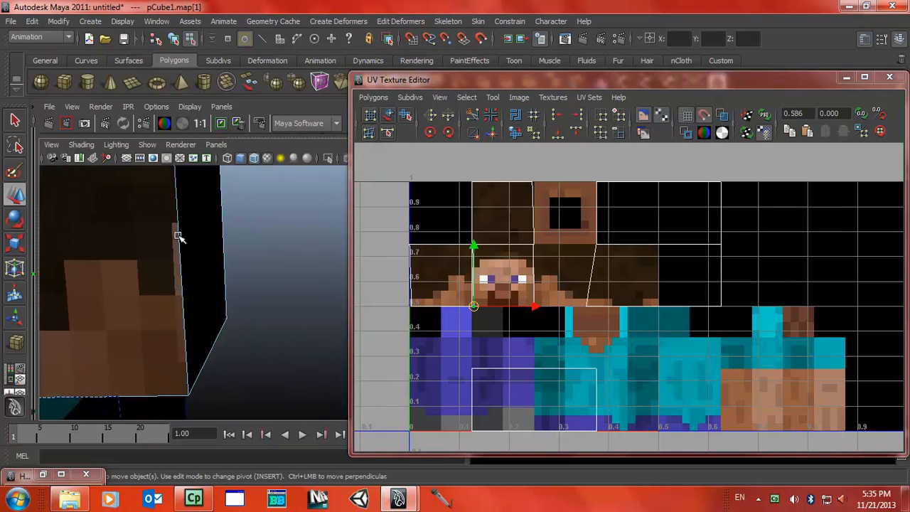
left_click_drag(220, 300, 150, 317, "alt")
key("f")
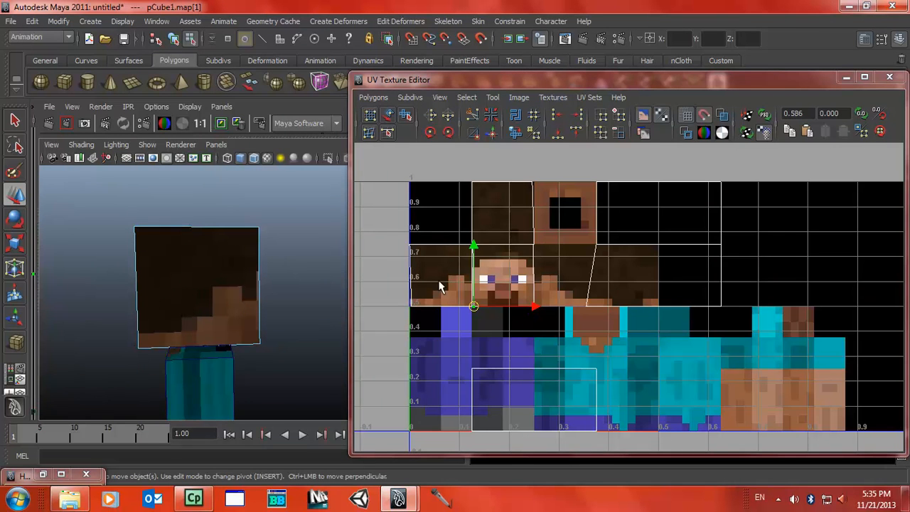
scroll(701, 305, "up", 5)
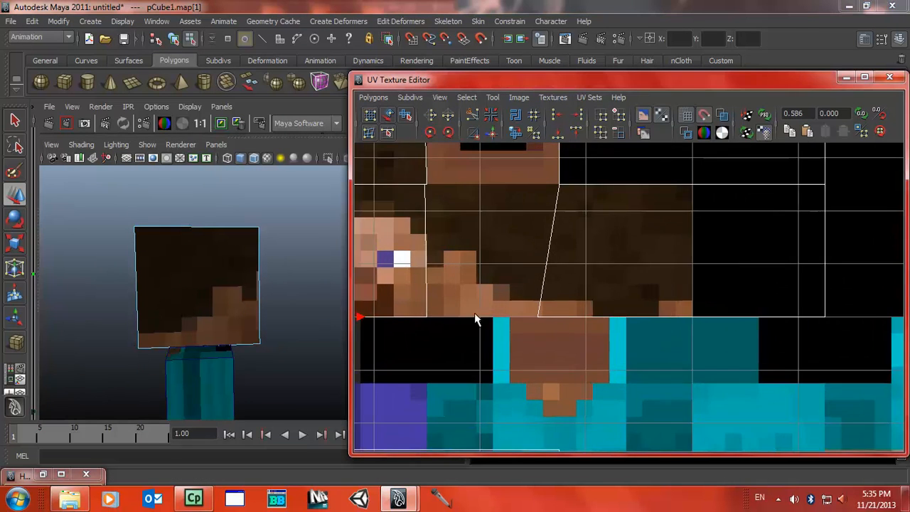
middle_click_drag(451, 294, 522, 292, "alt")
middle_click_drag(298, 291, 590, 324, "alt")
mouse_move(472, 300)
middle_mouse_down("alt")
mouse_move(603, 327)
mouse_move(586, 346)
mouse_move(580, 333)
middle_mouse_up("alt")
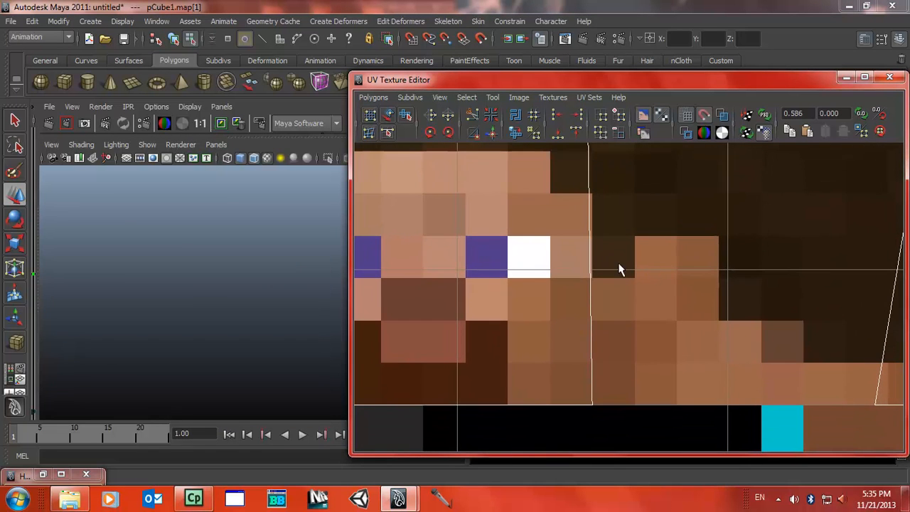
scroll(609, 267, "down", 4)
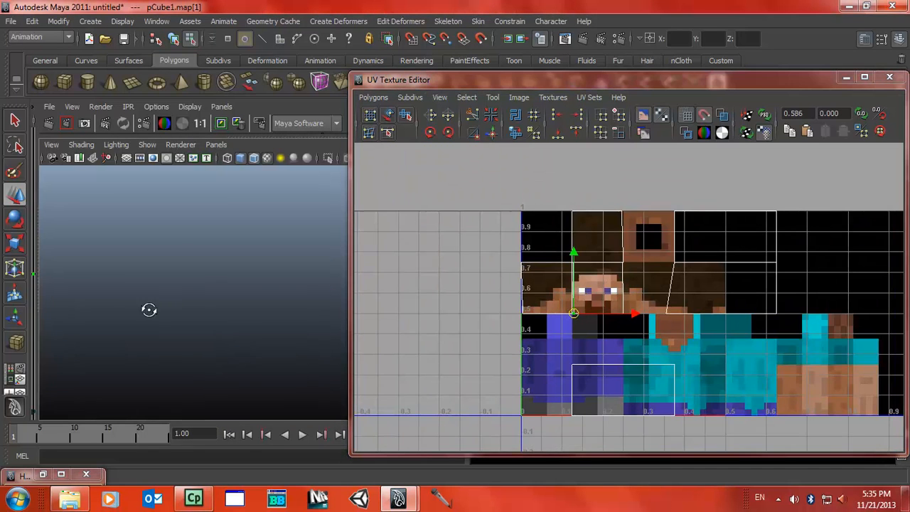
left_click(846, 77)
right_click_drag(461, 274, 277, 256, "alt")
left_click_drag(439, 281, 467, 316, "alt")
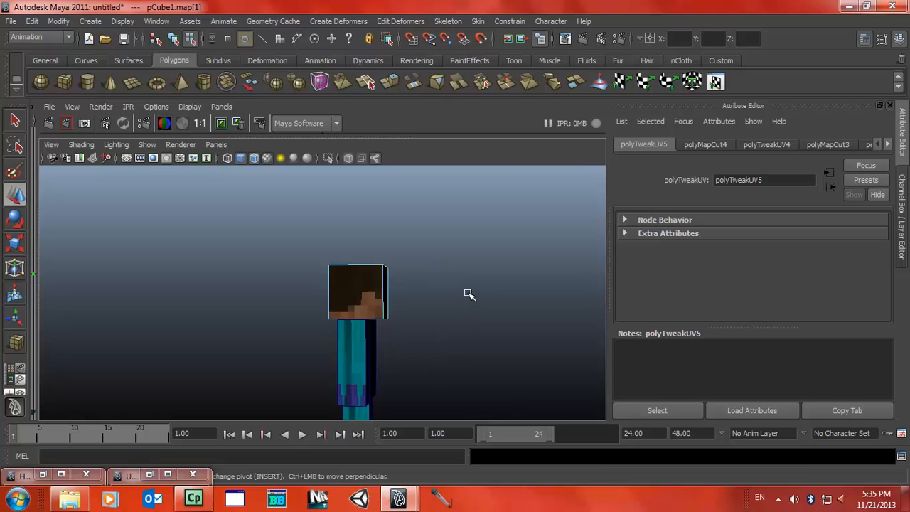
left_click_drag(454, 282, 442, 280, "alt")
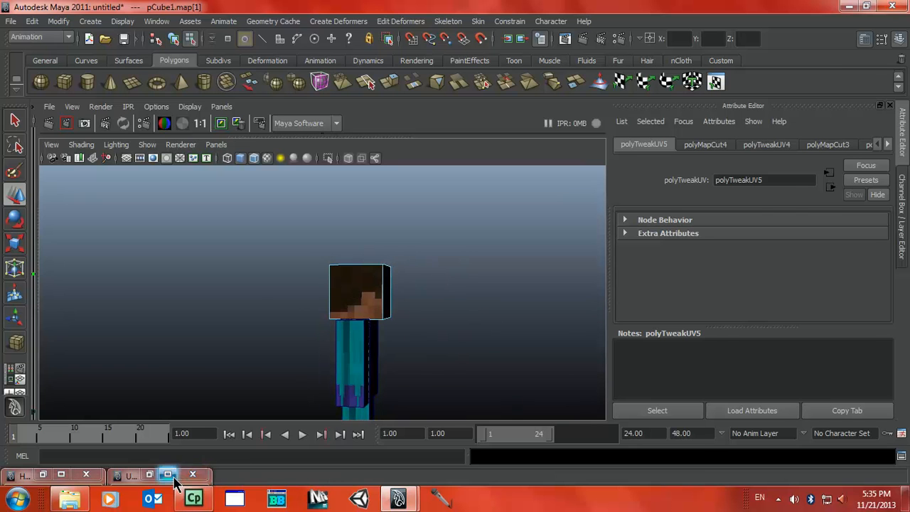
Restore the UV Texture Editor and narrow its window so the character stays visible beside it.
left_click(149, 474)
left_click_drag(588, 9, 632, 63)
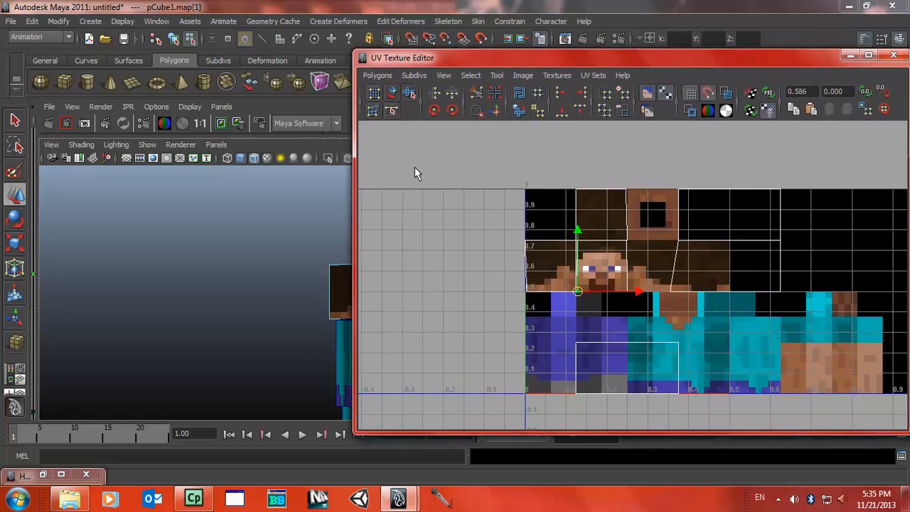
mouse_move(354, 241)
left_mouse_down()
mouse_move(463, 244)
mouse_move(366, 247)
left_mouse_up()
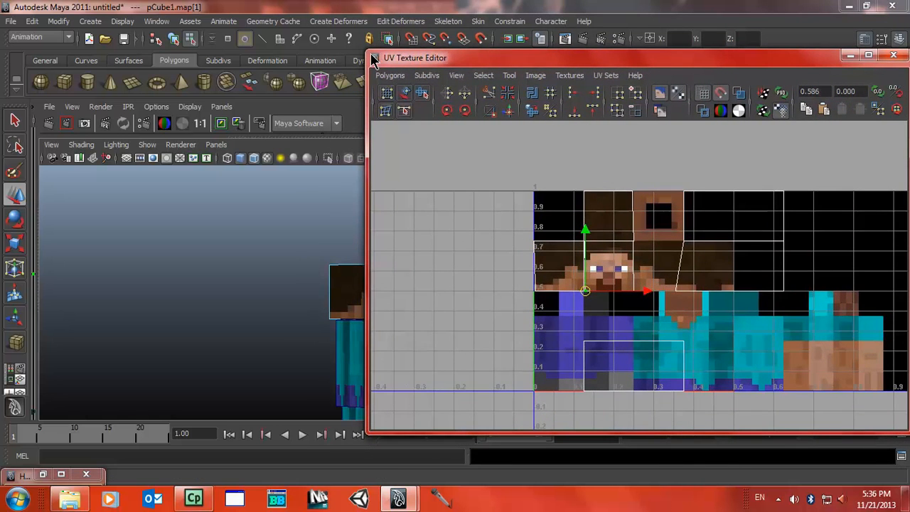
left_click_drag(366, 52, 434, 76)
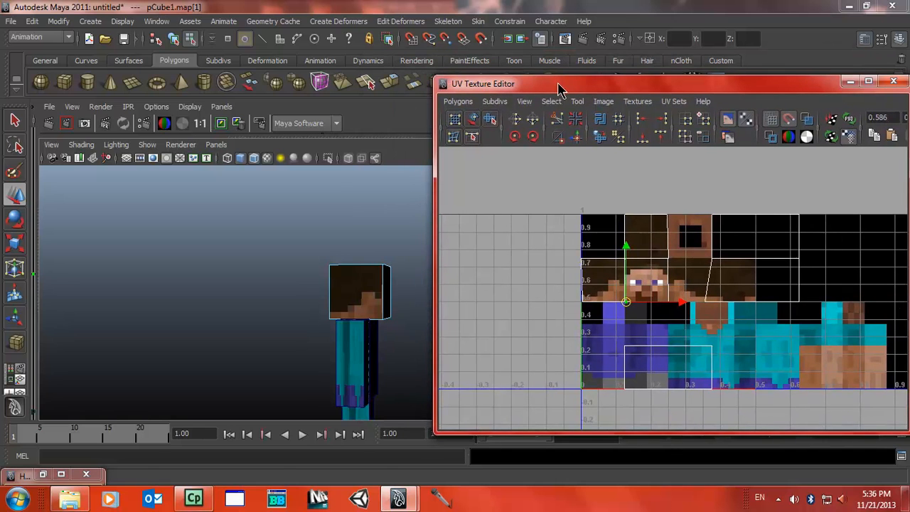
With the head's back face in view, move the slanted edge's two UVs clear of the back-of-head texture square.
left_click_drag(276, 298, 462, 293, "alt")
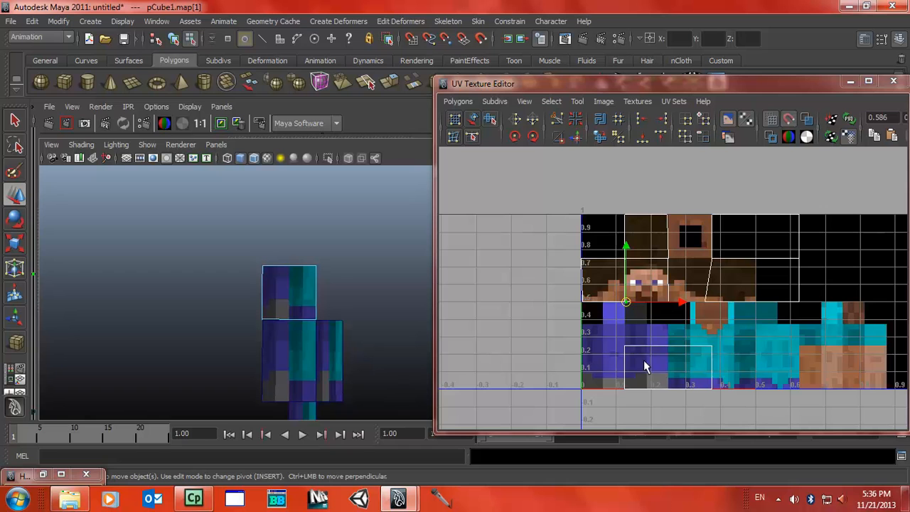
left_click(627, 347)
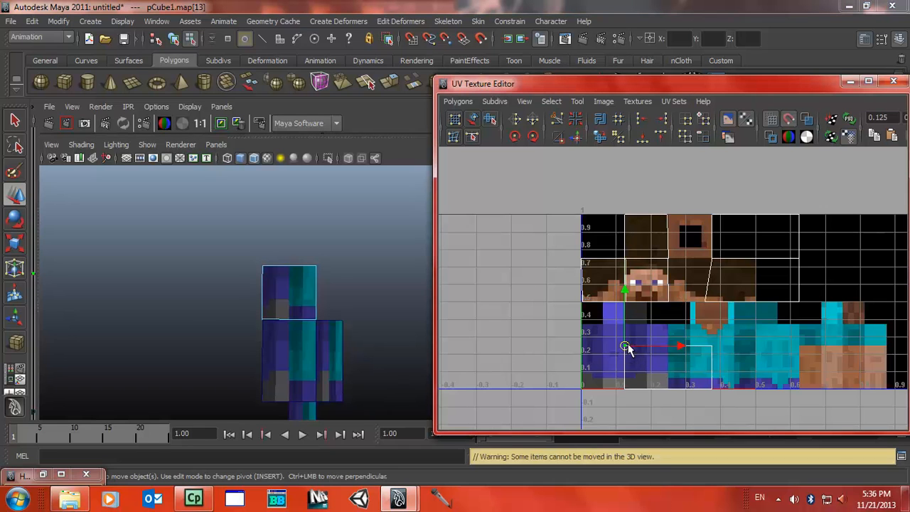
left_click(707, 302)
left_click_drag(707, 302, 771, 302)
left_click(712, 262)
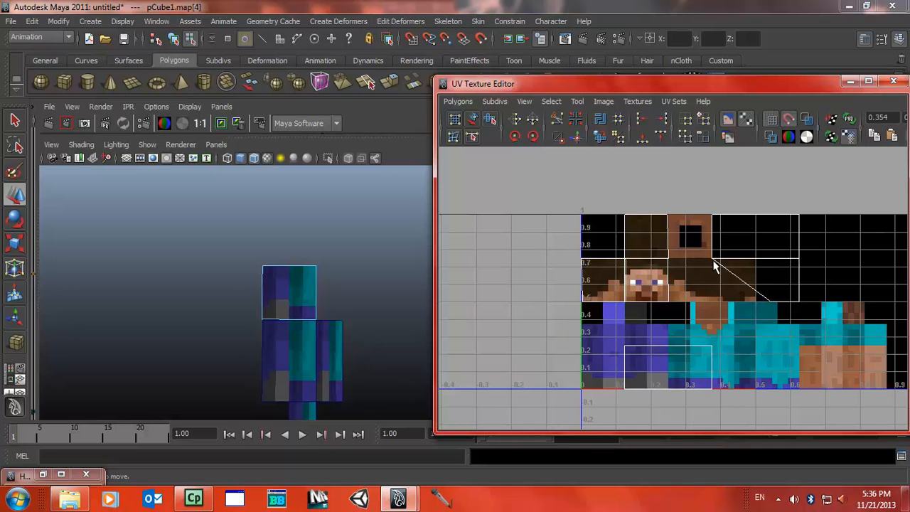
left_click_drag(714, 263, 776, 260)
Move the back face's two upper corner UVs and its lower corner UV at U 0.375 onto the back-of-head texture square.
left_click(711, 346)
left_click_drag(711, 346, 763, 264)
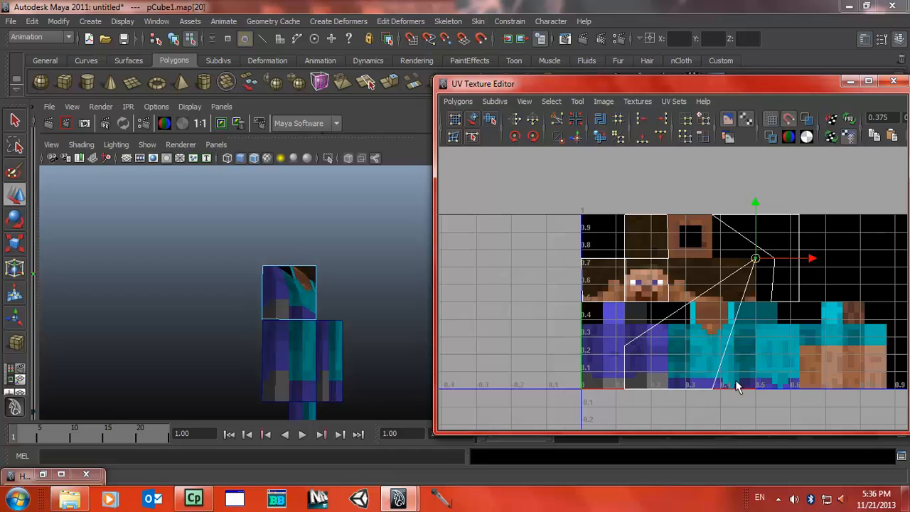
left_click(715, 389)
left_click_drag(715, 390, 756, 304)
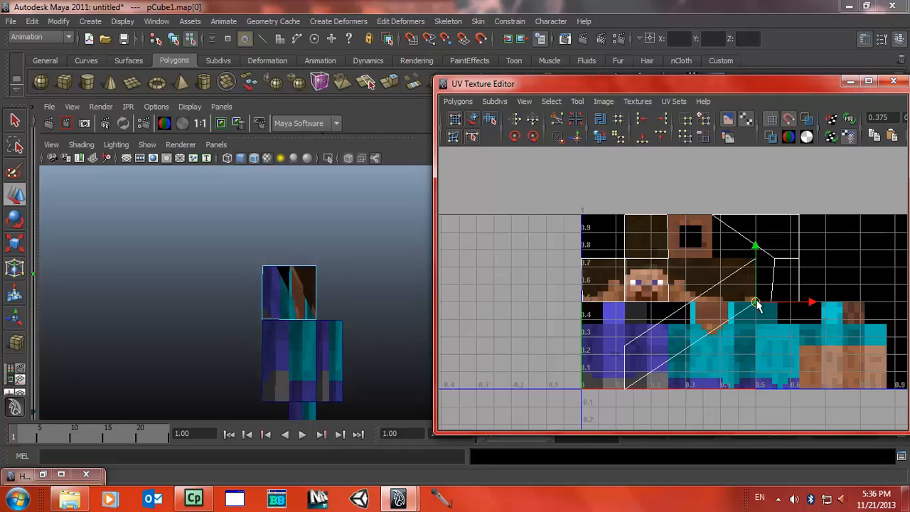
left_click(626, 346)
left_click(625, 348)
left_click_drag(626, 348, 720, 262)
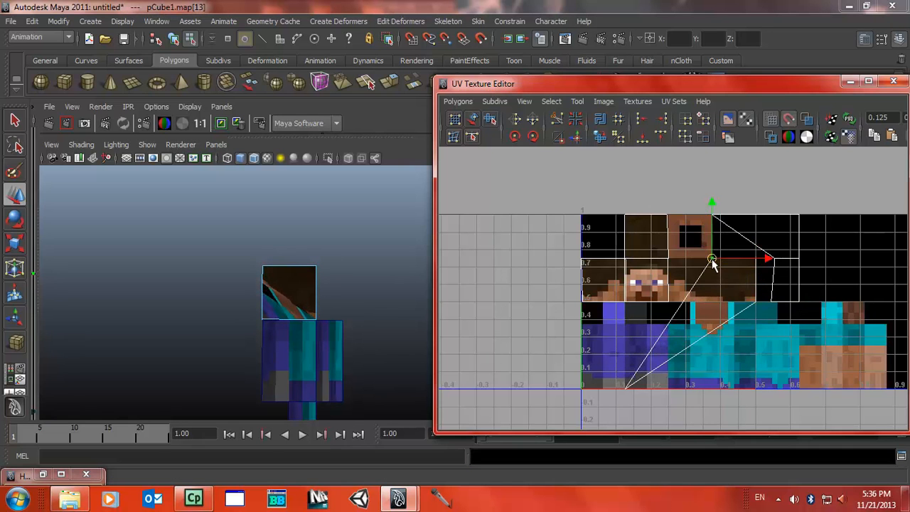
Move the back face's remaining corner UV onto the last free corner of the back-of-head texture square.
right_click_drag(643, 354, 904, 284, "alt")
middle_click_drag(741, 318, 611, 299, "alt")
right_click_drag(625, 331, 867, 320, "alt")
right_click_drag(581, 318, 571, 253, "alt")
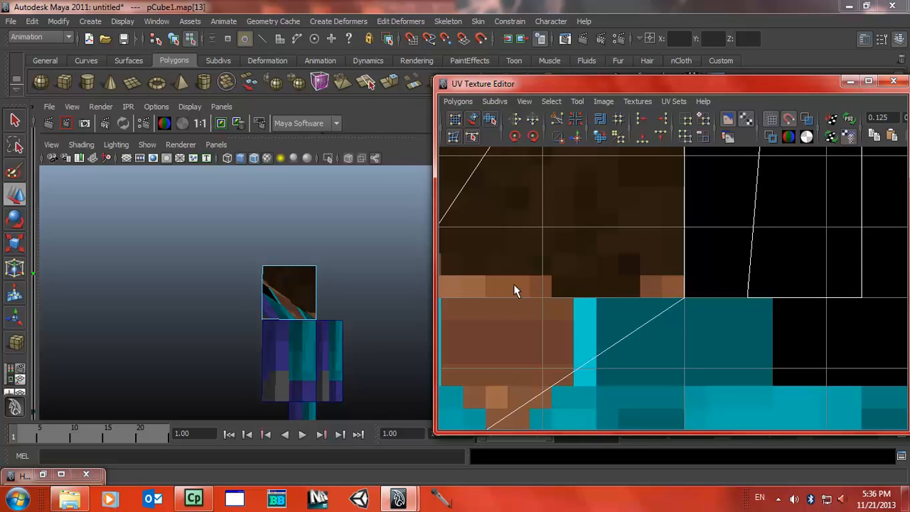
right_click_drag(515, 290, 391, 293, "alt")
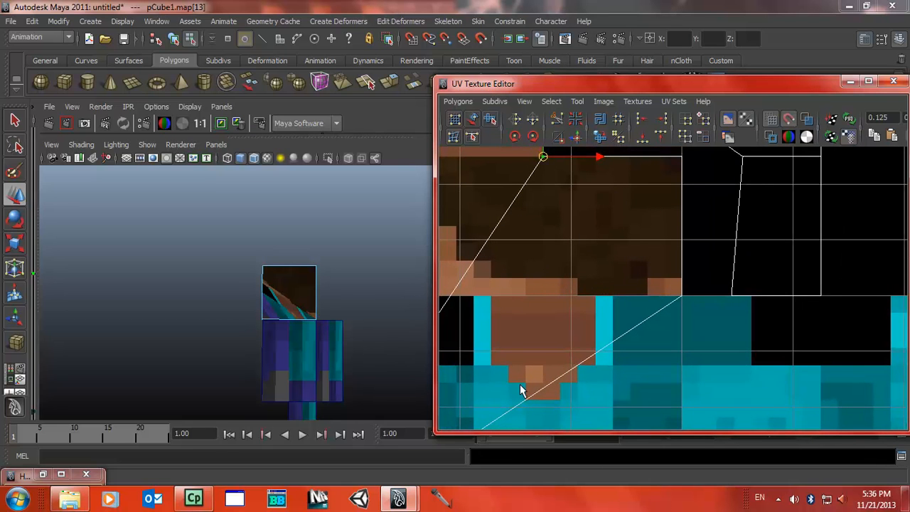
right_click(748, 308)
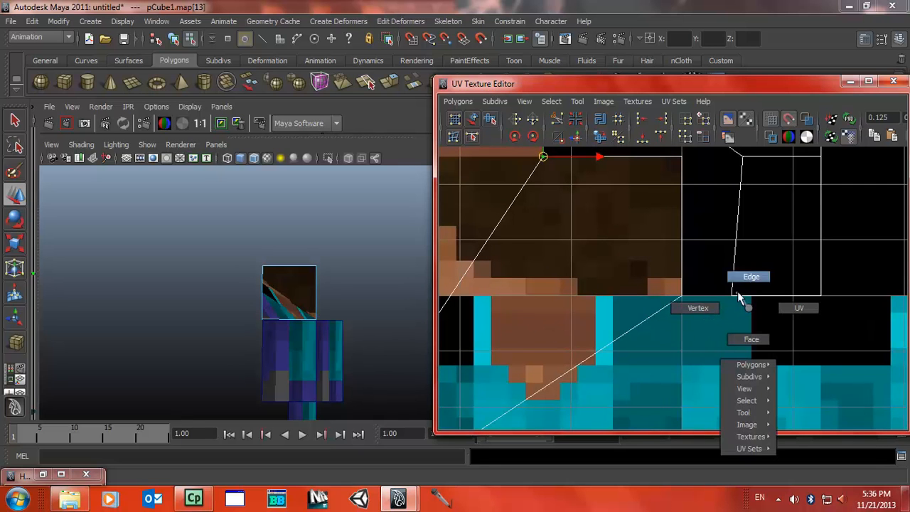
right_click_drag(761, 315, 513, 432, "alt")
left_click(506, 405)
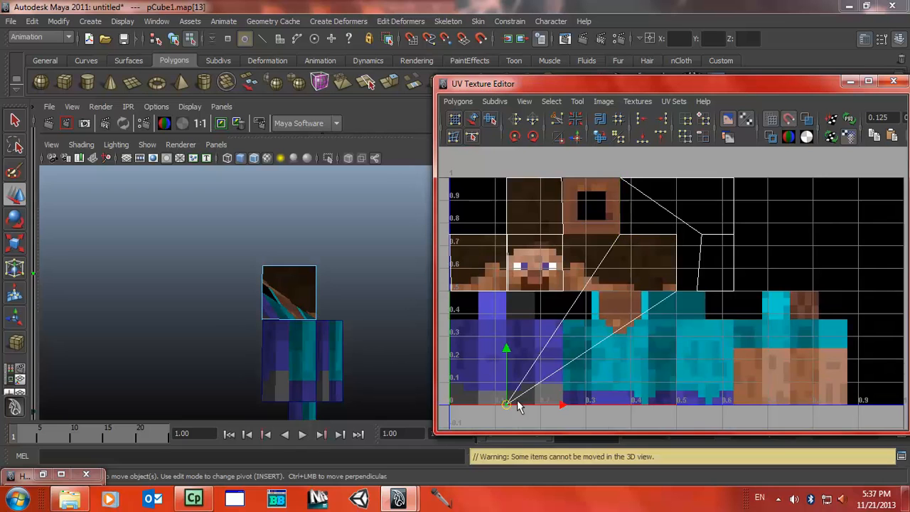
left_click_drag(507, 405, 622, 293)
For the head's other side face, split the UV shared with the upper shell and move its corner beside the front face's top.
right_click_drag(172, 311, 341, 317, "alt")
middle_click_drag(333, 313, 400, 300, "alt")
left_click_drag(337, 263, 461, 355, "alt")
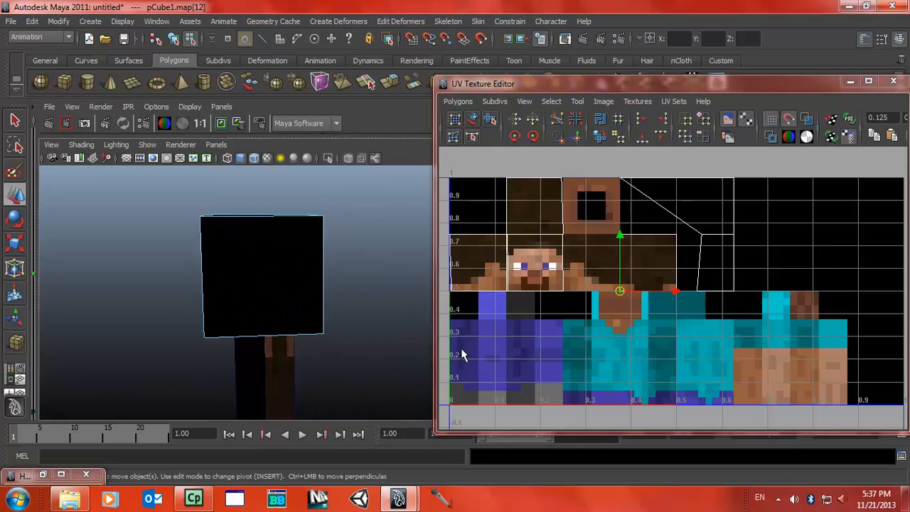
left_click(702, 237)
left_click_drag(701, 238, 685, 227)
left_click(557, 115)
left_click(685, 228)
left_click(686, 230)
left_click_drag(687, 234, 563, 239)
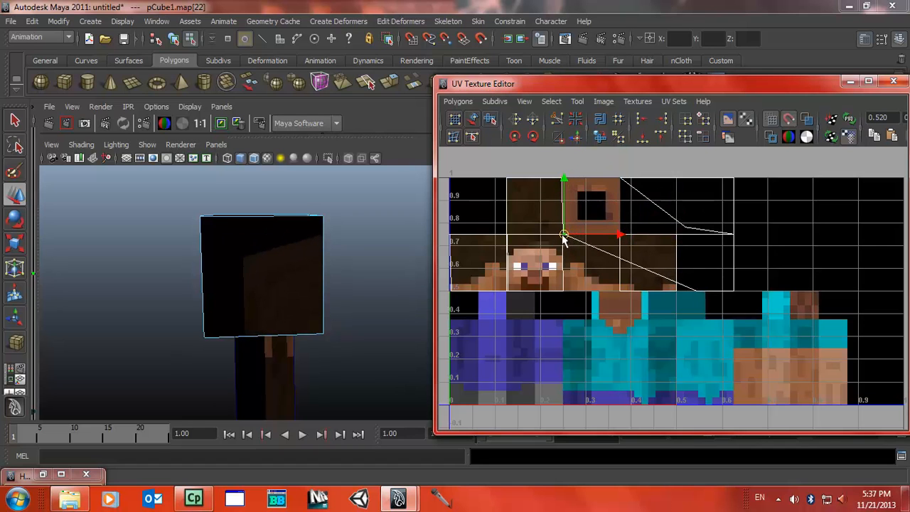
Split off the head side face's shared UV and move its three remaining corners onto the side-of-head square between the front and back faces.
left_click(734, 237)
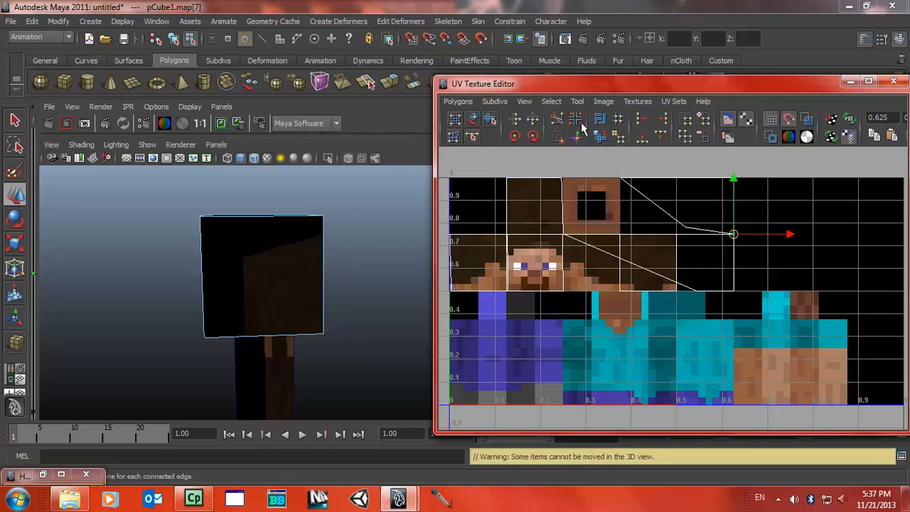
left_click_drag(734, 237, 620, 237)
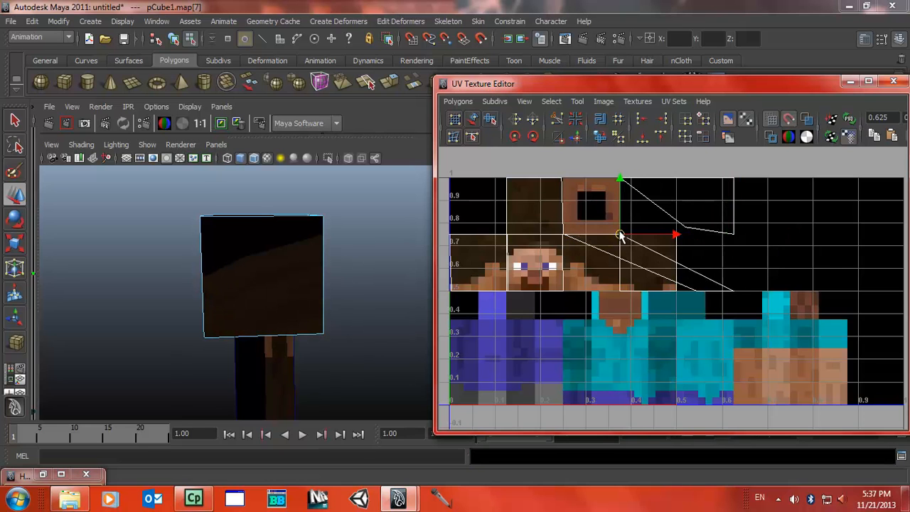
left_click(694, 289)
left_click_drag(694, 288, 563, 293)
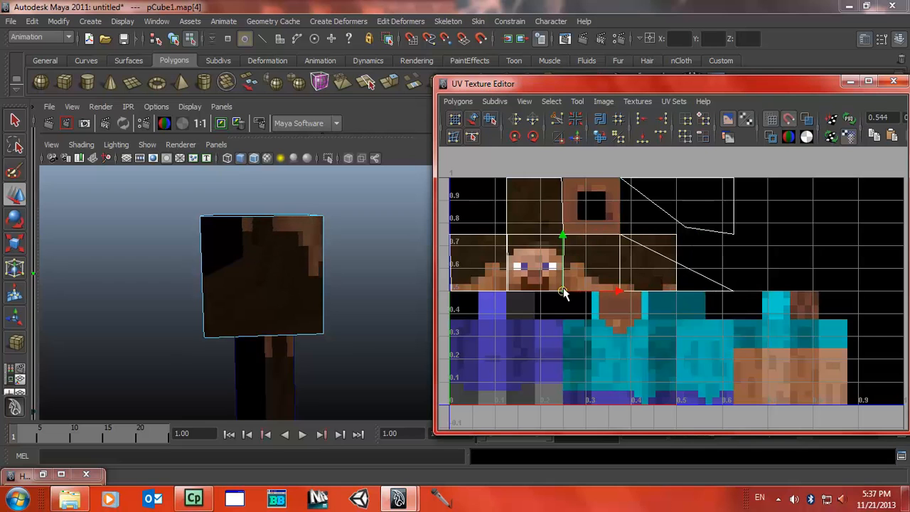
left_click(737, 296)
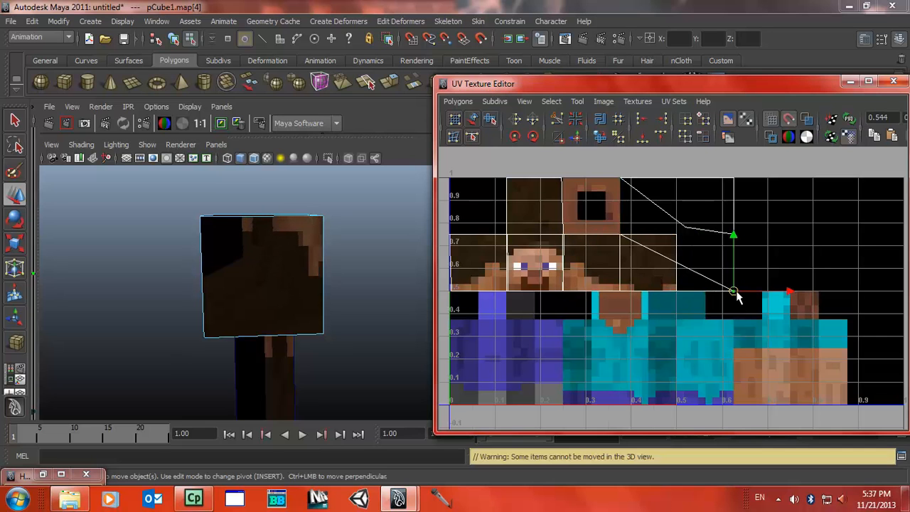
left_click_drag(751, 300, 638, 299)
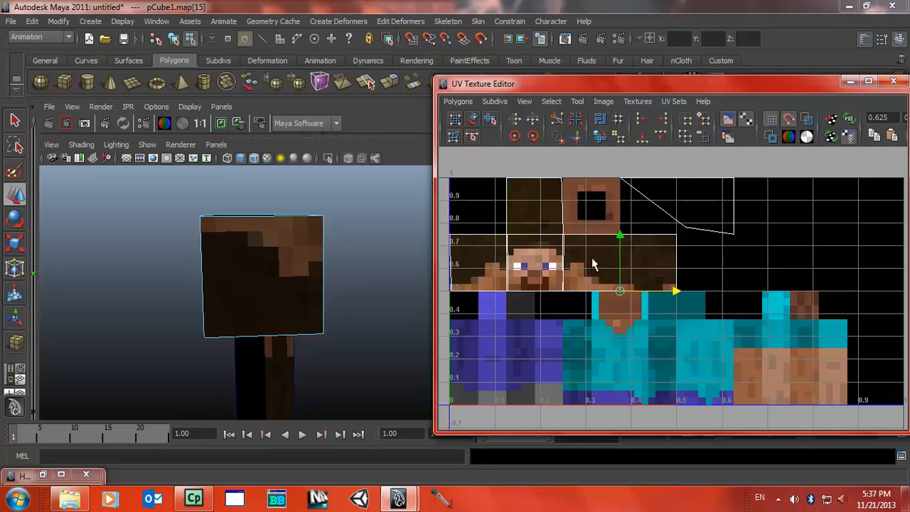
Move the side face's upper corner UV beside the front face into the square's middle, and put the top face's corner back in place.
left_click(562, 234)
left_click_drag(562, 234, 595, 254)
left_click(562, 235)
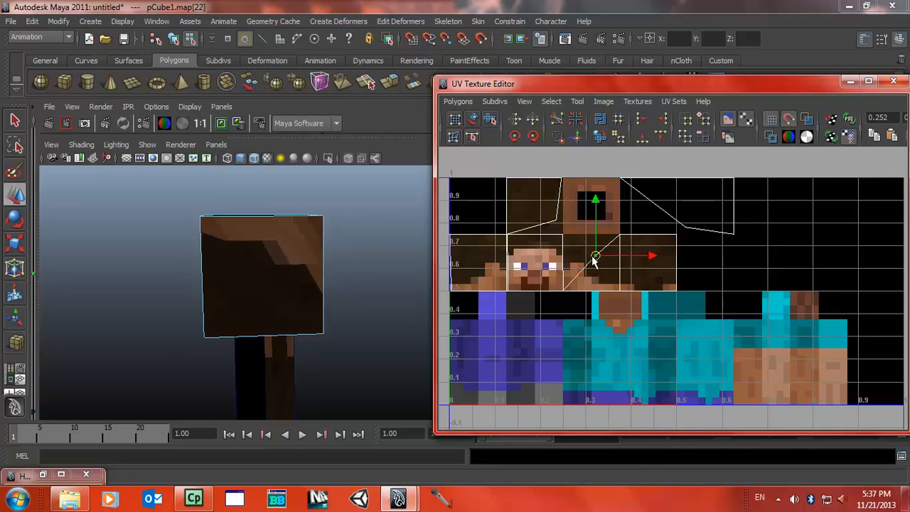
left_click(557, 222)
left_click_drag(561, 227, 568, 242)
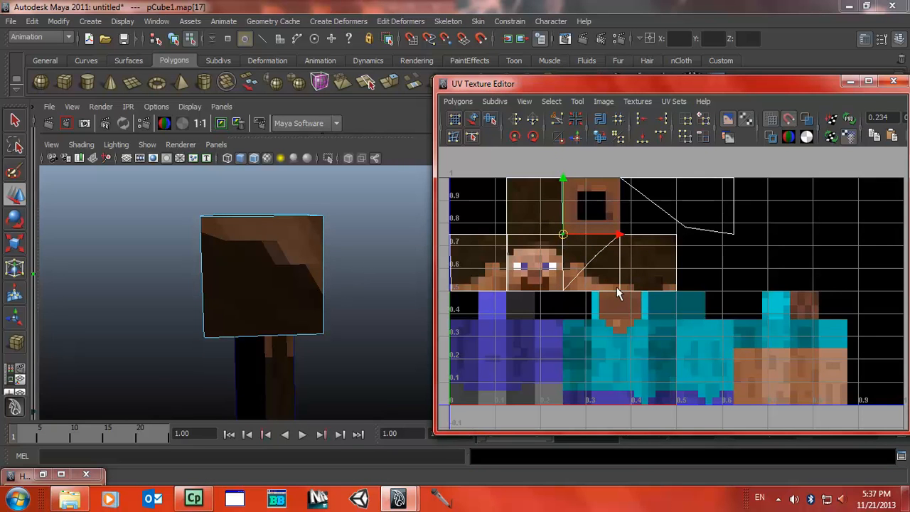
Move the side face's upper UV at U 0.375 beside the front face's top, and its mid-square UV to the lower corner at U 0.375.
left_click(619, 235)
left_click_drag(619, 235, 564, 236)
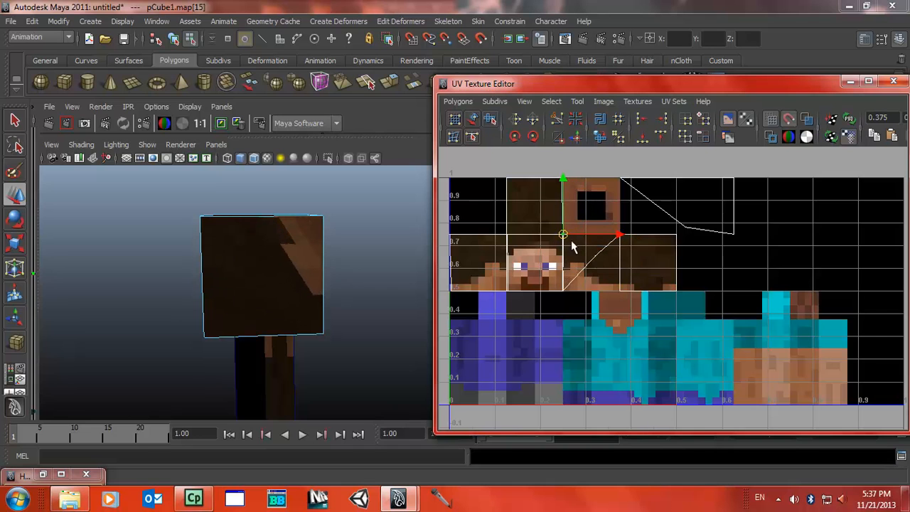
left_click(590, 265)
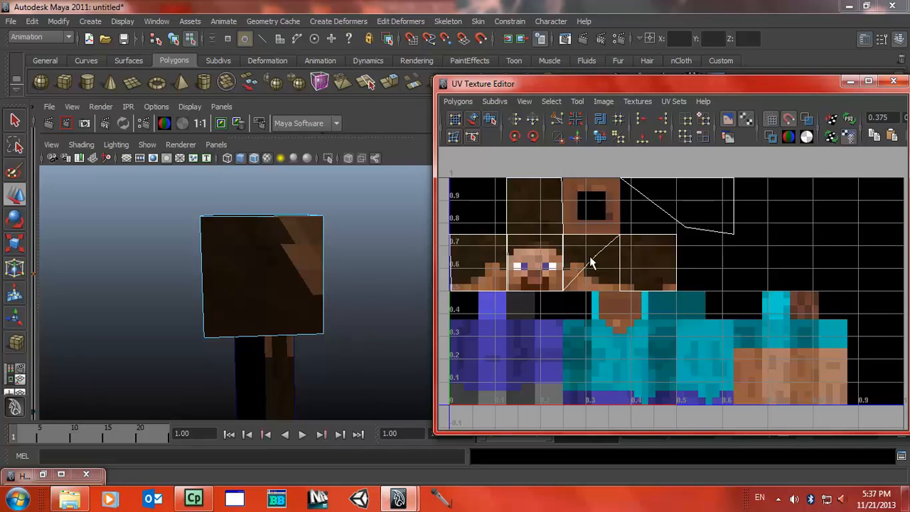
left_click(589, 254)
left_click_drag(593, 255, 619, 293)
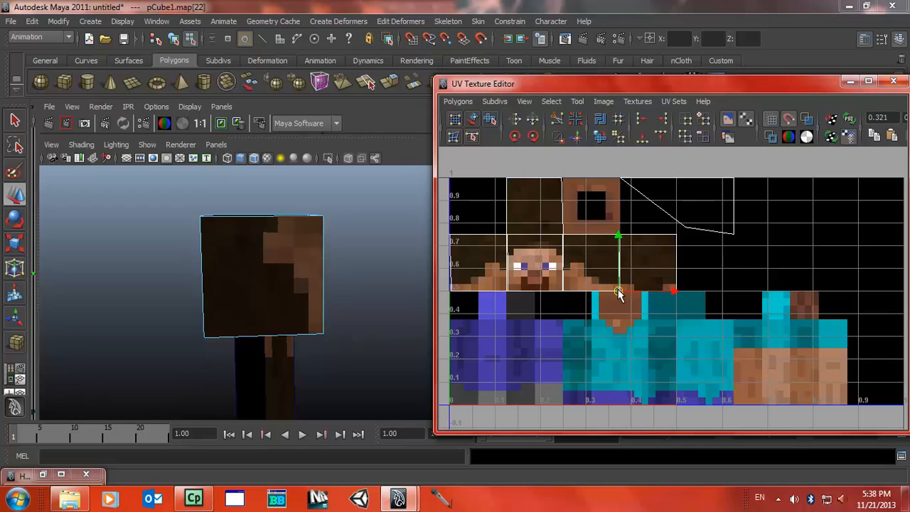
Place the side face's two remaining UVs at the square's upper corner at U 0.375 and its lower corner beside the front face.
left_click(616, 242)
left_click(618, 237)
mouse_move(618, 237)
left_mouse_down()
mouse_move(605, 239)
mouse_move(589, 272)
mouse_move(620, 242)
mouse_move(620, 223)
left_mouse_up()
left_click(565, 293)
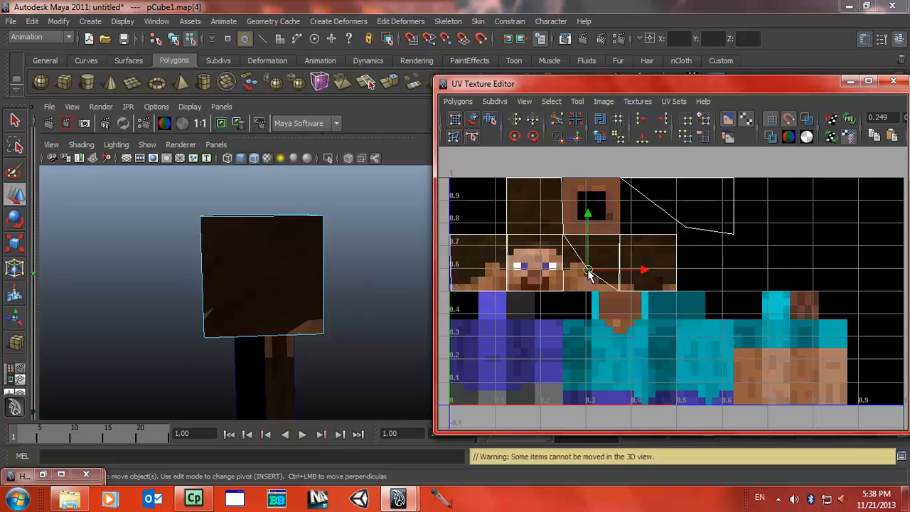
left_click_drag(588, 277, 565, 292)
Move the four corner UVs of the head's underside face onto the bottom-of-head texture square beside the top-of-head square.
left_click_drag(307, 308, 398, 242, "alt")
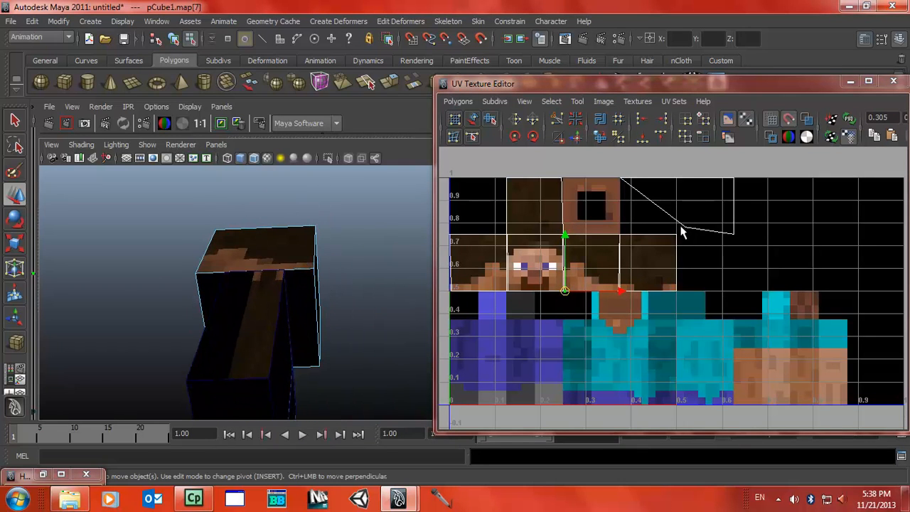
left_click(684, 231)
left_click_drag(685, 231, 562, 233)
left_click(621, 181)
left_click_drag(621, 181, 564, 179)
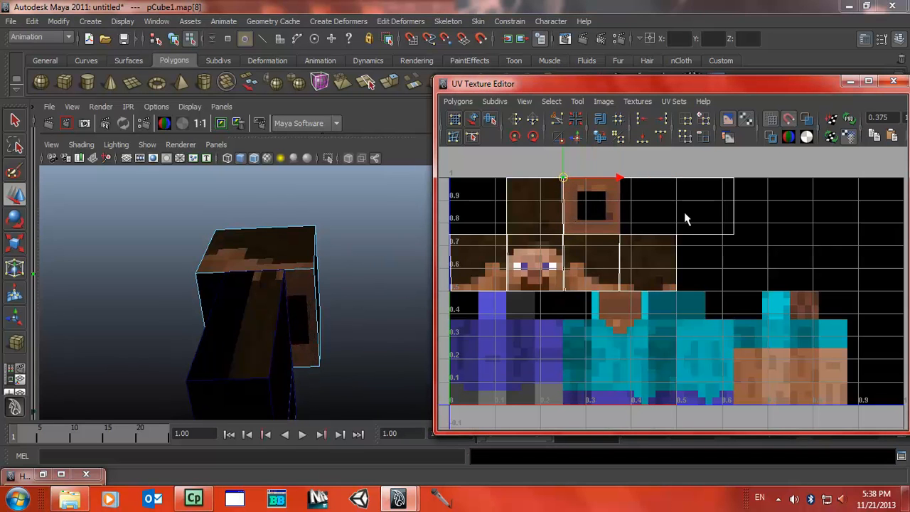
left_click(734, 235)
left_click_drag(733, 235, 622, 242)
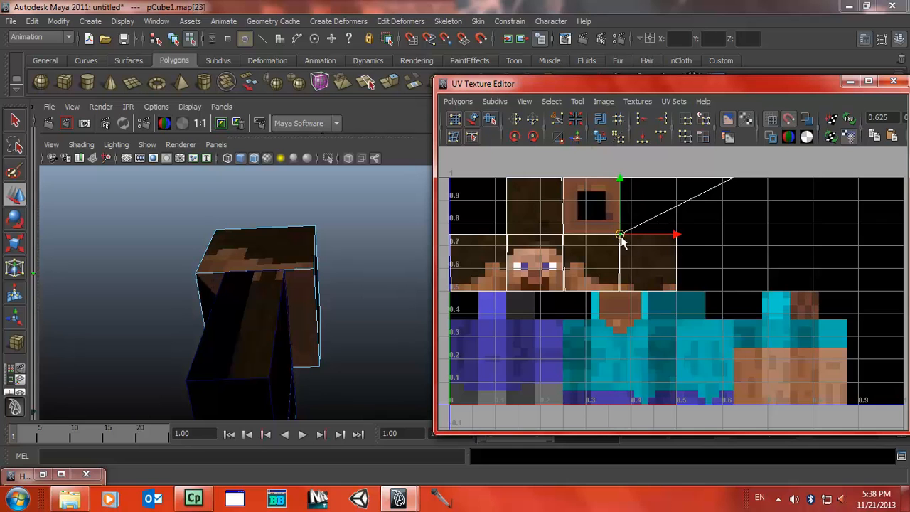
left_click(732, 183)
left_click_drag(732, 183, 620, 178)
Close the UV Texture Editor and bring the whole character into a straight front view.
left_click_drag(279, 305, 362, 340, "alt")
right_click_drag(362, 339, 96, 341, "alt")
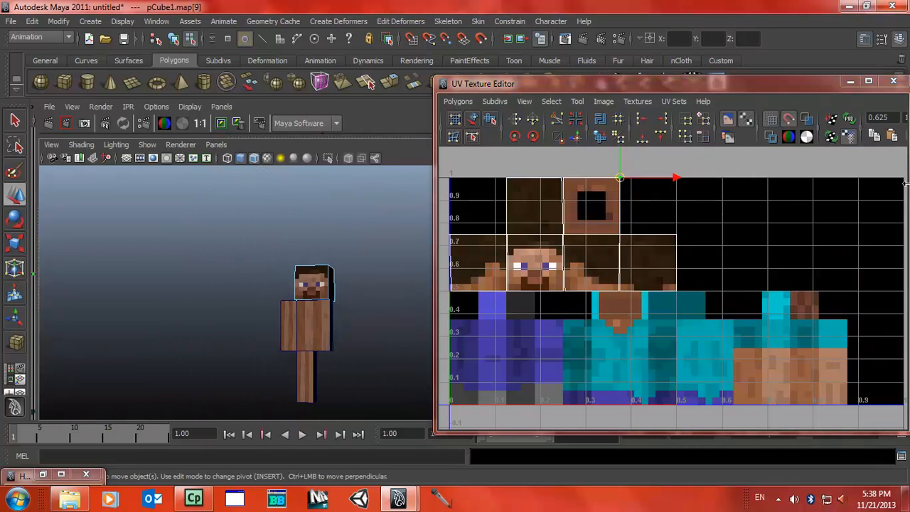
left_click(893, 80)
left_click_drag(503, 294, 517, 308, "alt")
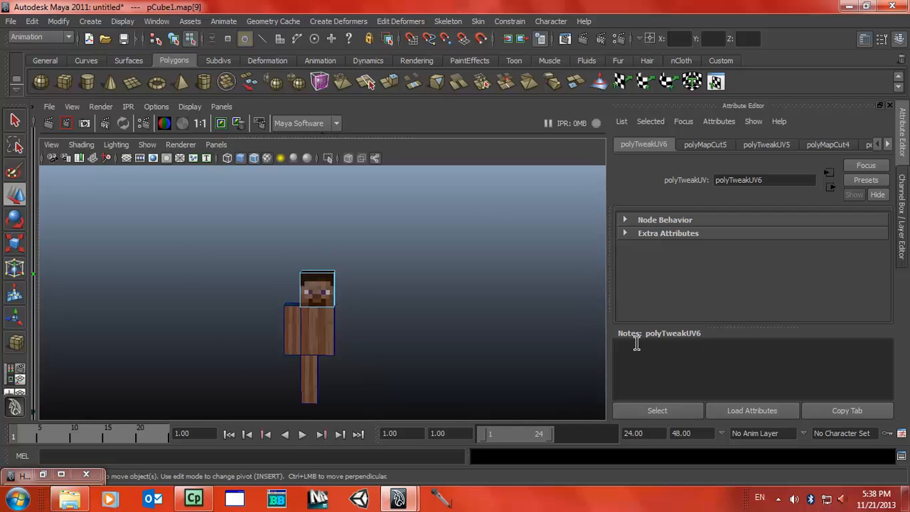
mouse_move(291, 266)
left_mouse_down("alt")
mouse_move(345, 204)
mouse_move(426, 237)
mouse_move(299, 256)
left_mouse_up("alt")
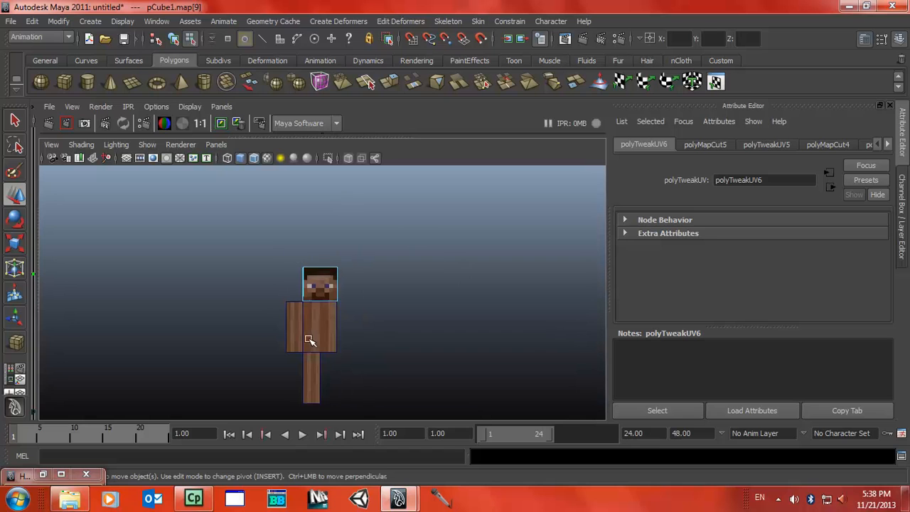
Switch from UV editing back to object selection and select the character's arm box.
left_click(299, 333)
right_click_drag(299, 331, 356, 240)
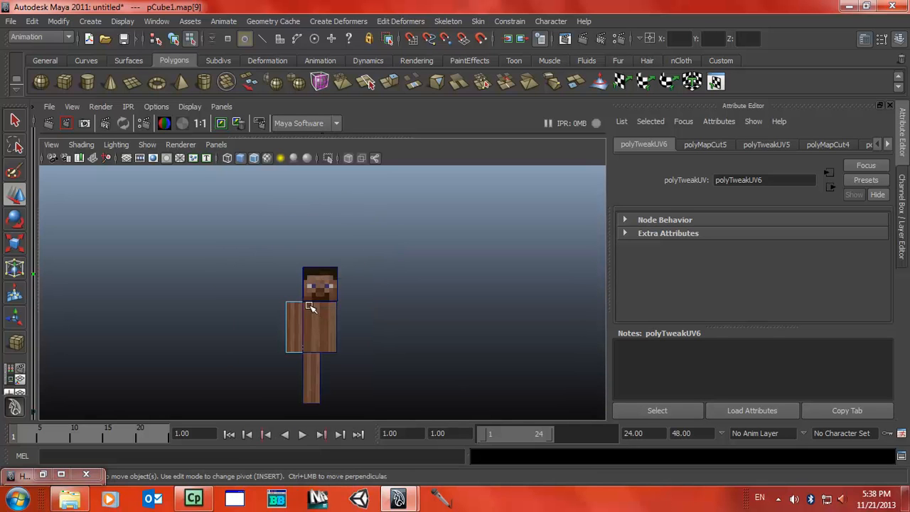
right_click_drag(290, 323, 341, 243)
left_click(296, 344)
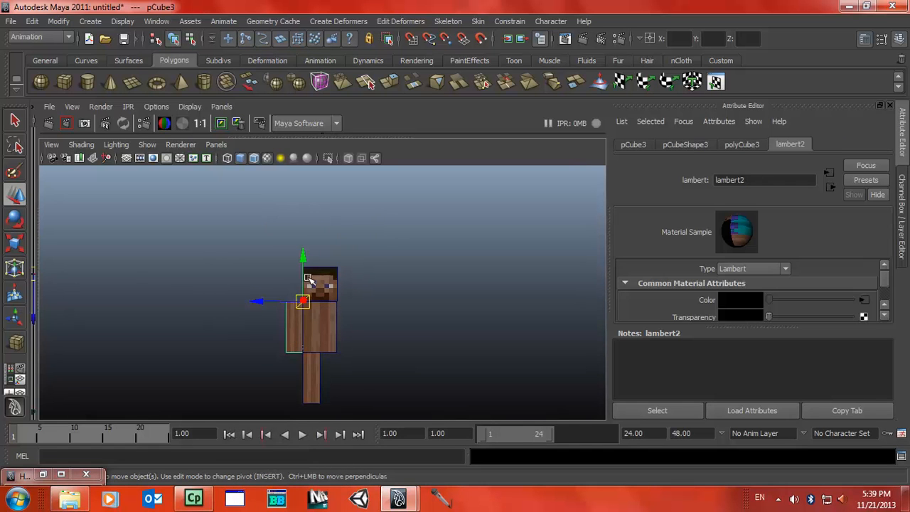
right_click_drag(295, 334, 347, 258)
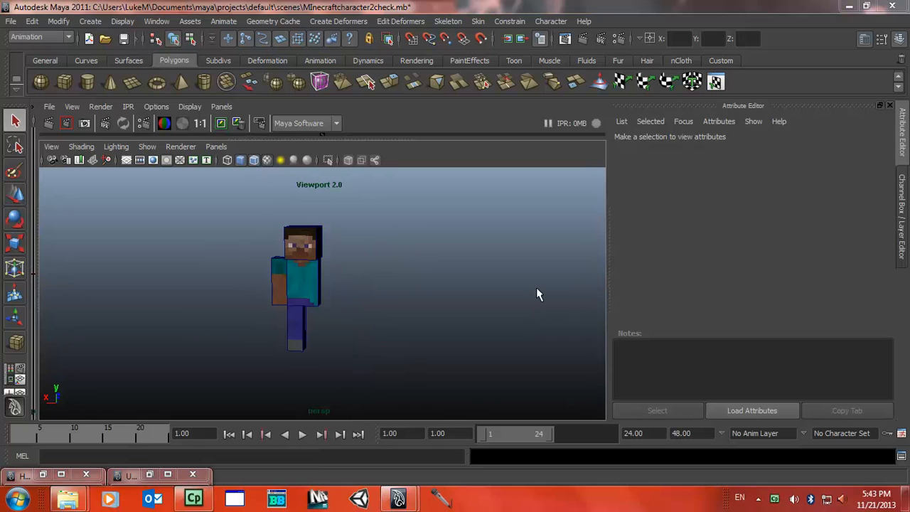
Examine the fully textured character's head, torso, arm and leg from close up and from a distance.
left_click_drag(416, 323, 390, 347, "alt")
scroll(266, 313, "up", 5)
left_click_drag(270, 322, 310, 365, "alt")
scroll(260, 348, "down", 8)
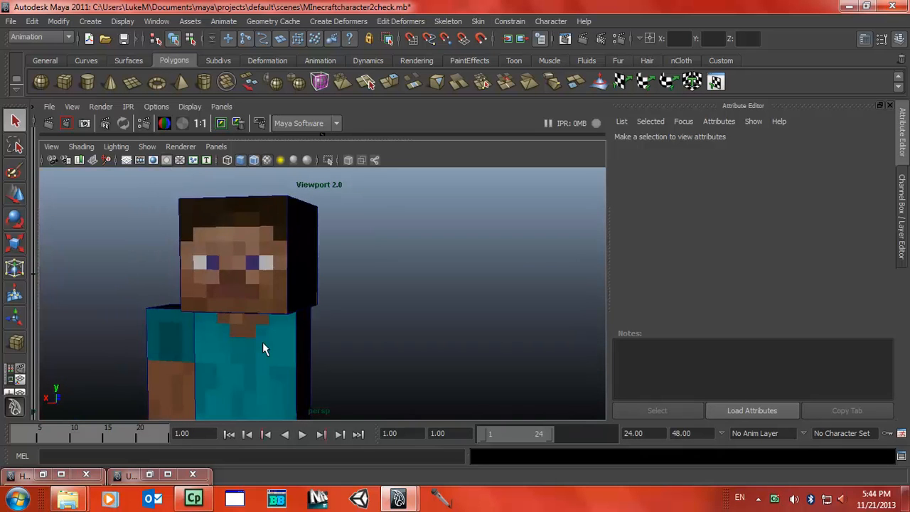
left_click_drag(359, 290, 422, 310, "alt")
scroll(319, 274, "up", 6)
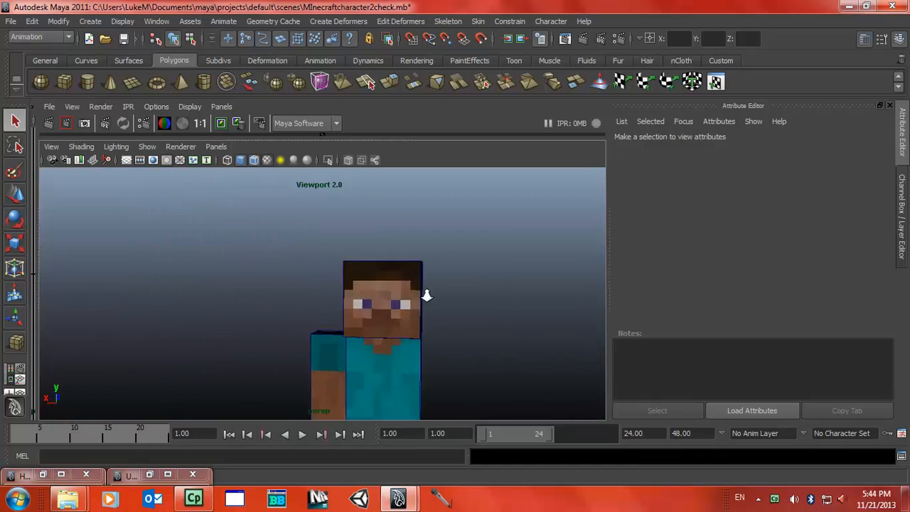
scroll(442, 251, "down", 8)
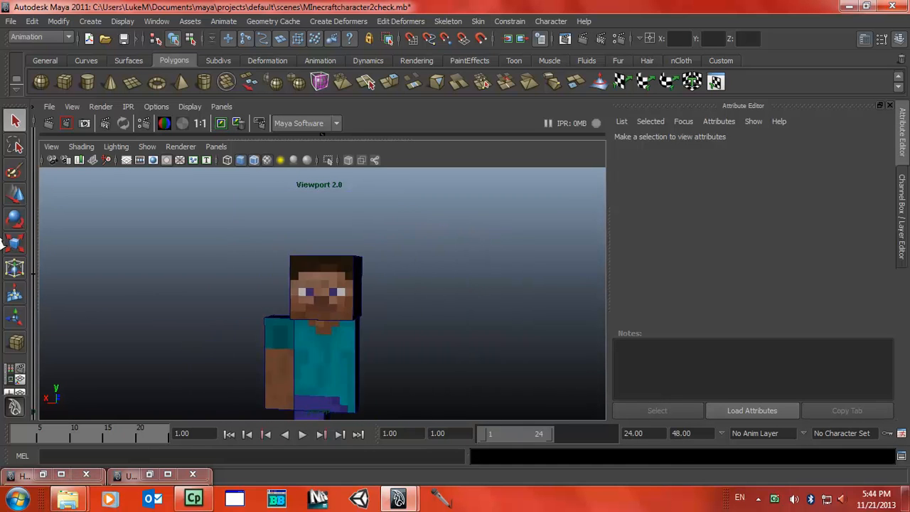
right_click_drag(350, 292, 491, 353, "alt")
left_click_drag(488, 351, 462, 373, "alt")
right_click_drag(462, 373, 363, 390, "alt")
middle_click_drag(363, 390, 386, 347, "alt")
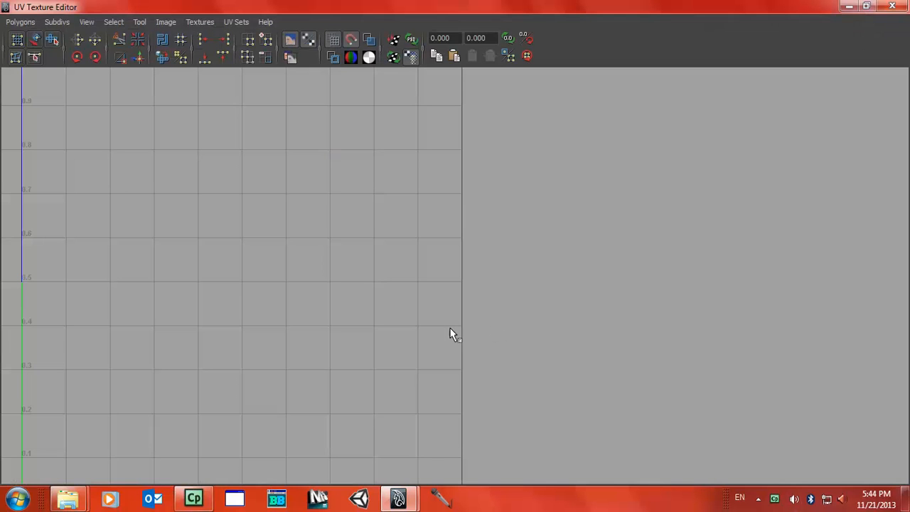
Close the empty UV Texture Editor and frame the textured character in the perspective view.
scroll(464, 162, "down", 1)
left_click(894, 5)
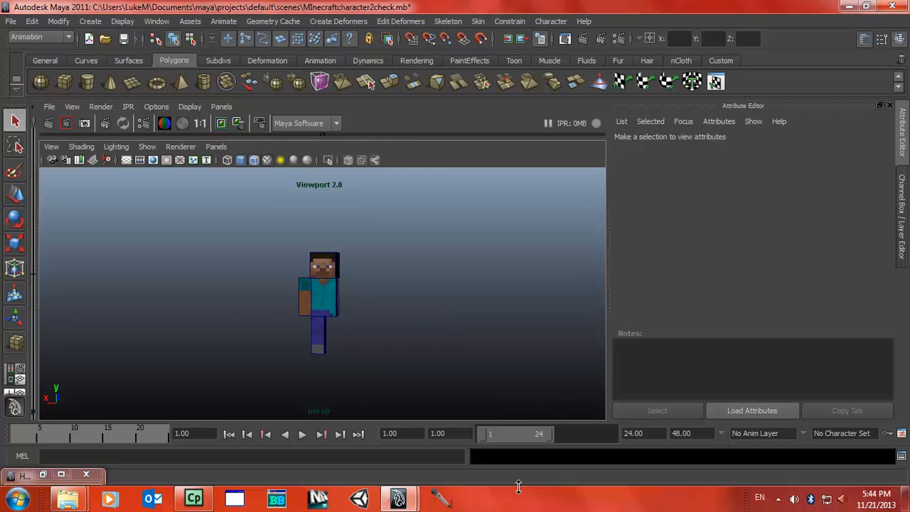
right_click_drag(421, 288, 540, 391, "alt")
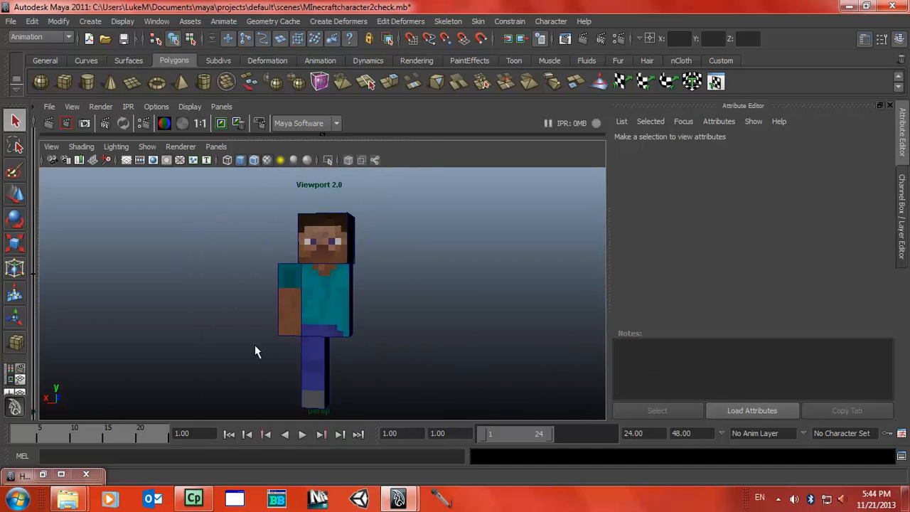
Duplicate the textured leg and move the copy along the X axis until it stands clear of the body.
left_click(313, 352)
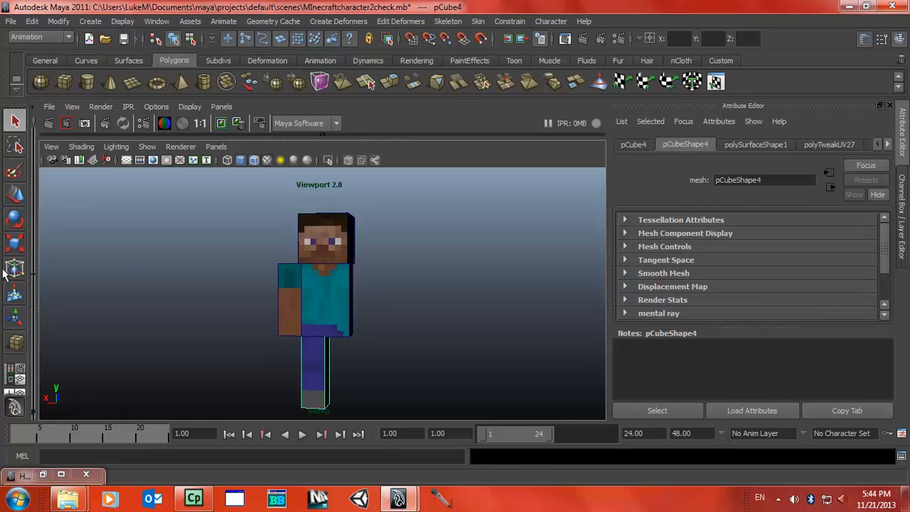
key("ctrl+d")
key("w")
left_click_drag(274, 337, 344, 351)
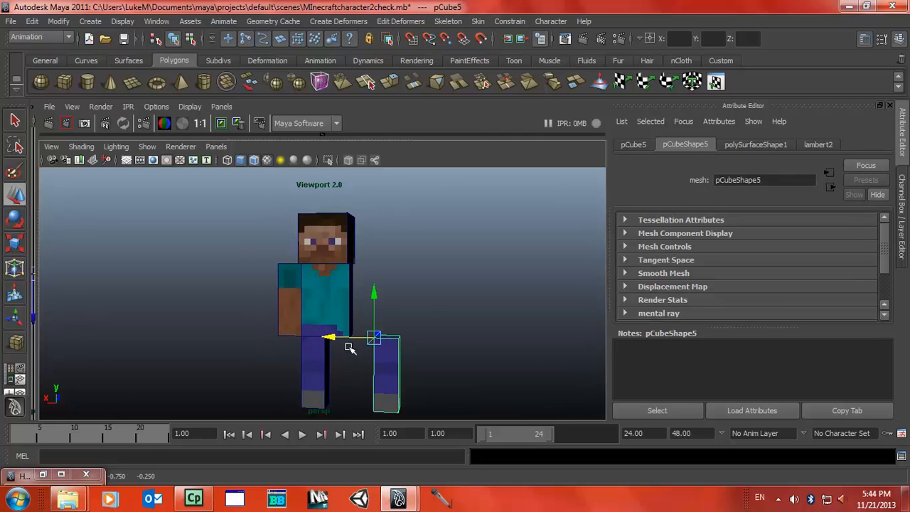
Snap the copied leg's pivot to its outer top corner, align the leg with the torso's outer edge beside the original, and deselect it.
key("Insert")
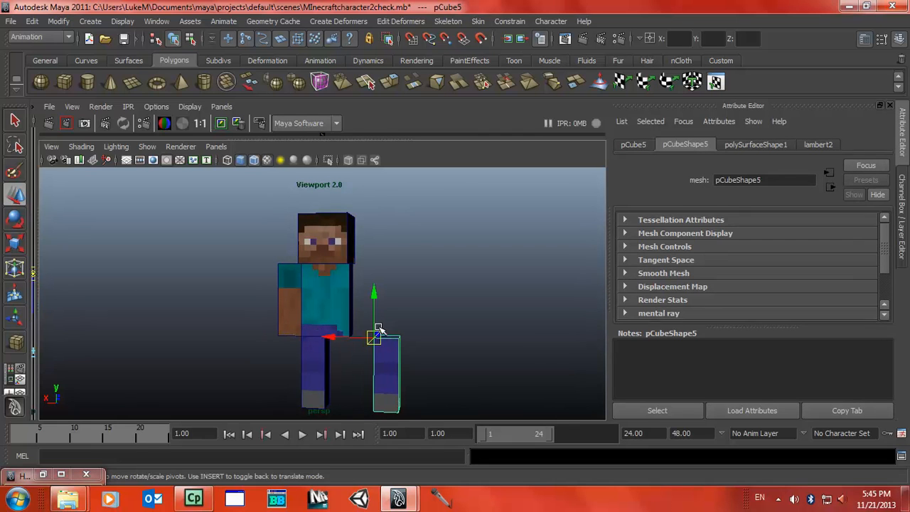
left_click_drag(402, 292, 398, 312, "alt")
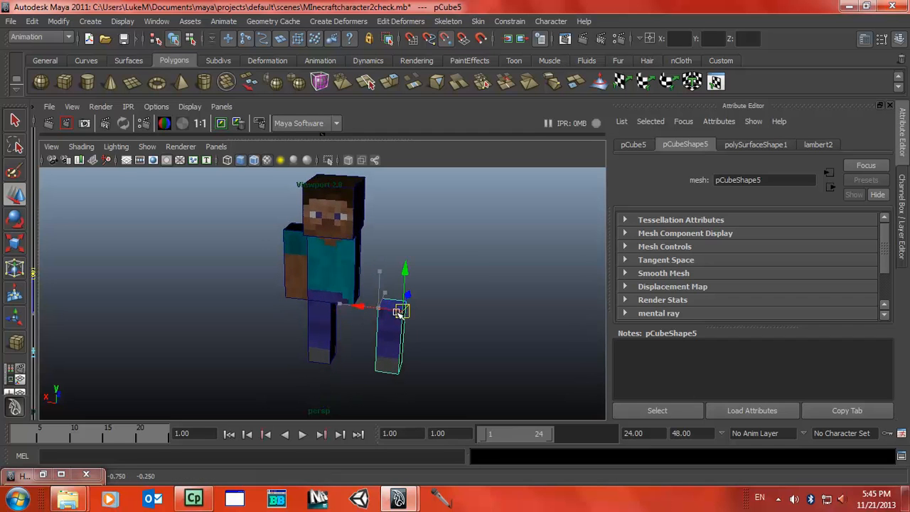
key("Insert")
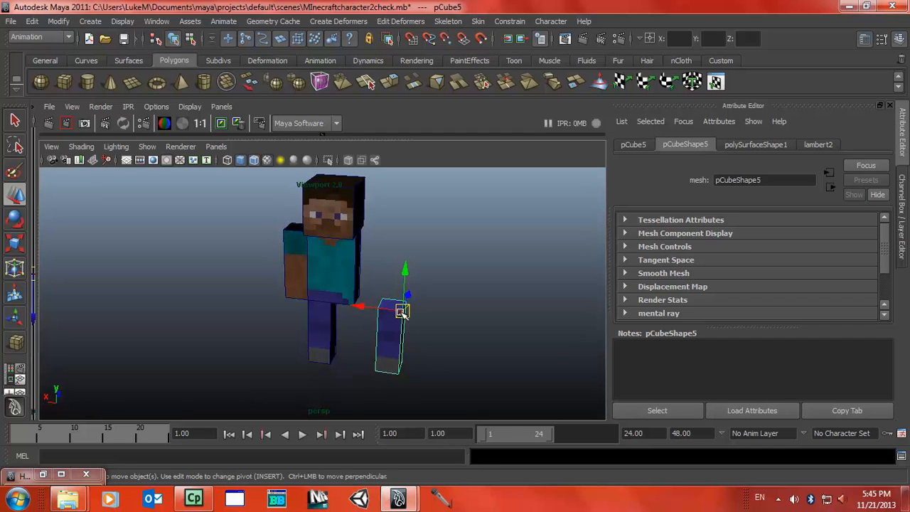
key("ctrl+z")
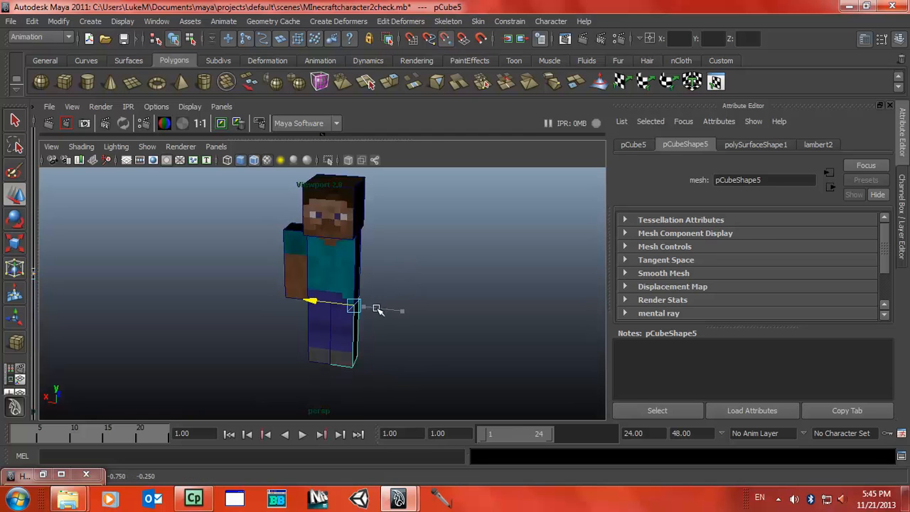
left_click(420, 299)
left_click_drag(420, 299, 401, 284, "alt")
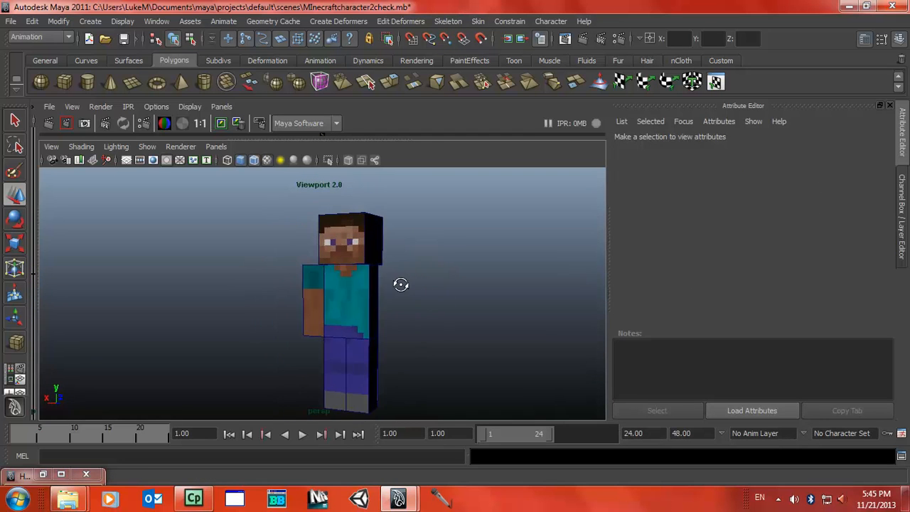
Duplicate the textured arm and move the copy along the X axis until it stands clear of the body.
left_click(312, 301)
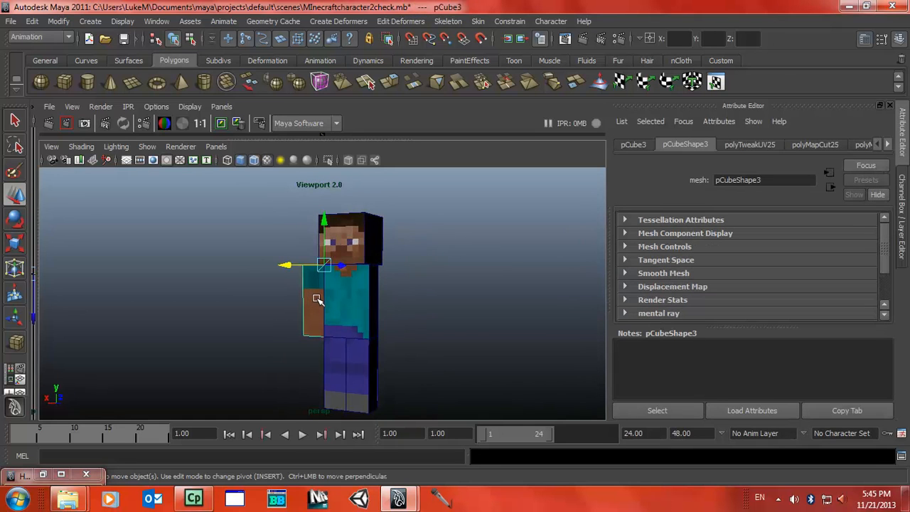
key("ctrl+d")
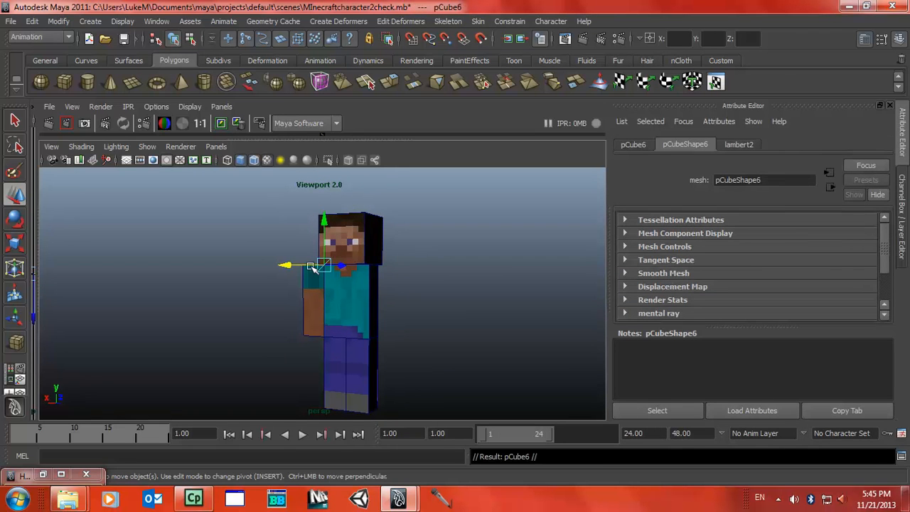
left_click_drag(339, 267, 439, 276)
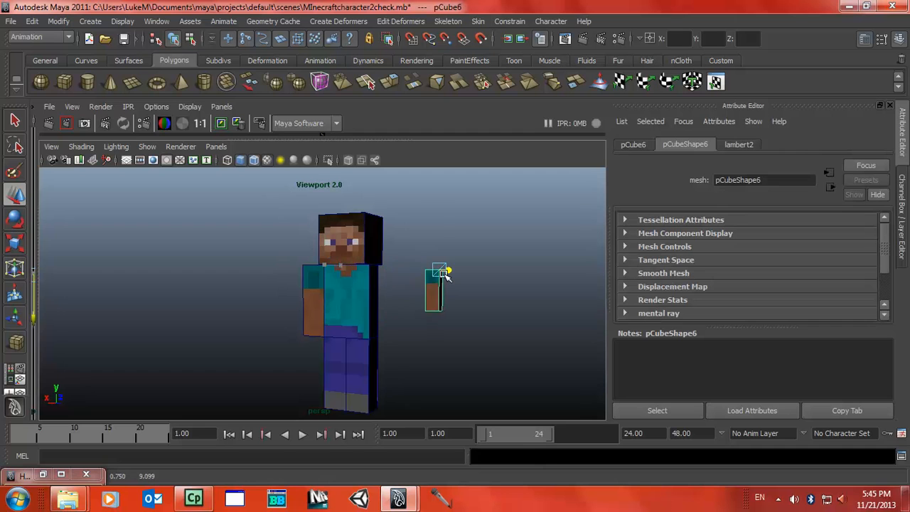
key("ctrl+z")
left_click_drag(302, 264, 473, 294)
Snap the copied arm's pivot to its inner top corner, attach the arm to the torso's bare shoulder, and deselect it.
key("Insert")
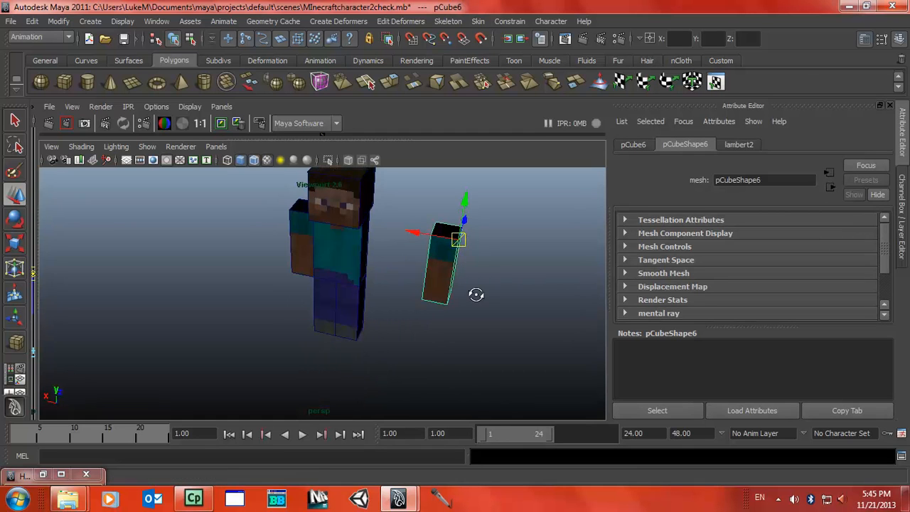
left_click_drag(457, 241, 417, 234)
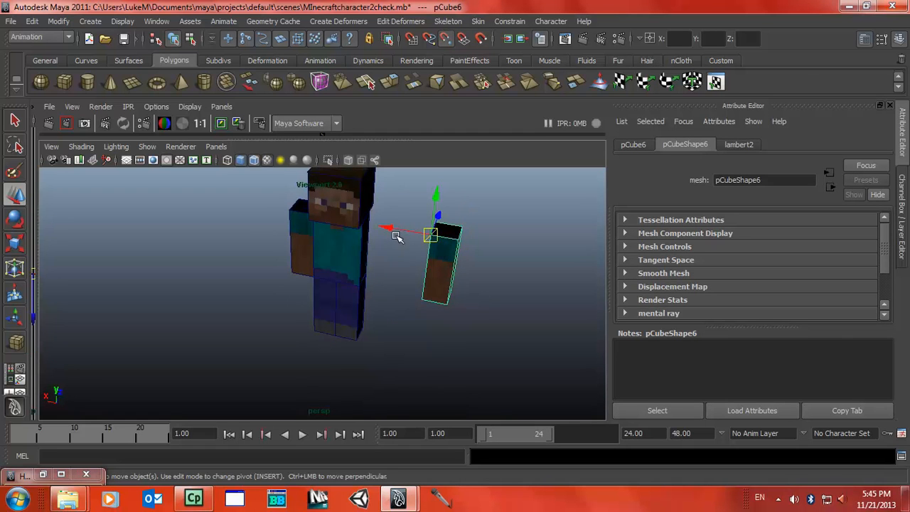
left_click_drag(400, 235, 348, 216)
left_click(501, 260)
Examine the completed character with both arms and legs from the front, the sides and above.
left_click_drag(501, 260, 498, 238, "alt")
right_click_drag(499, 238, 415, 380, "alt")
middle_click_drag(412, 381, 436, 200, "alt")
left_click_drag(430, 216, 355, 229, "alt")
middle_click_drag(416, 226, 322, 398, "alt")
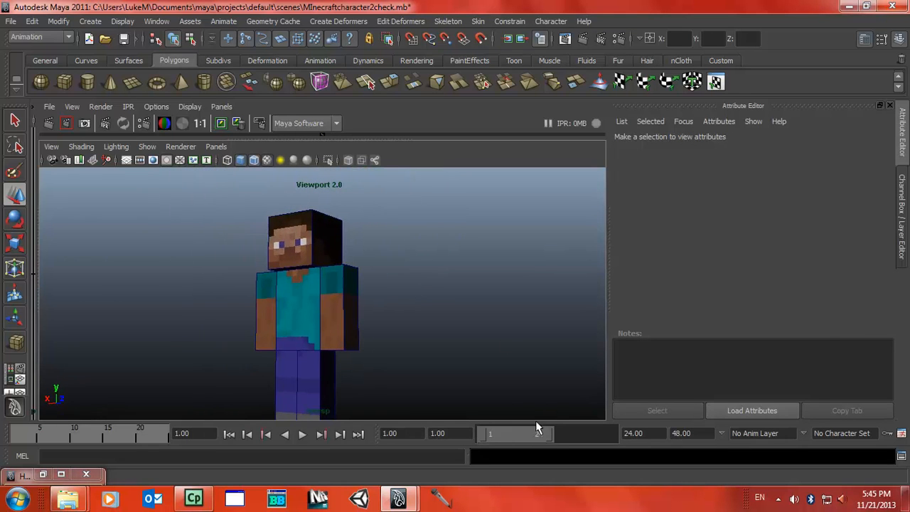
left_click_drag(469, 261, 447, 291, "alt")
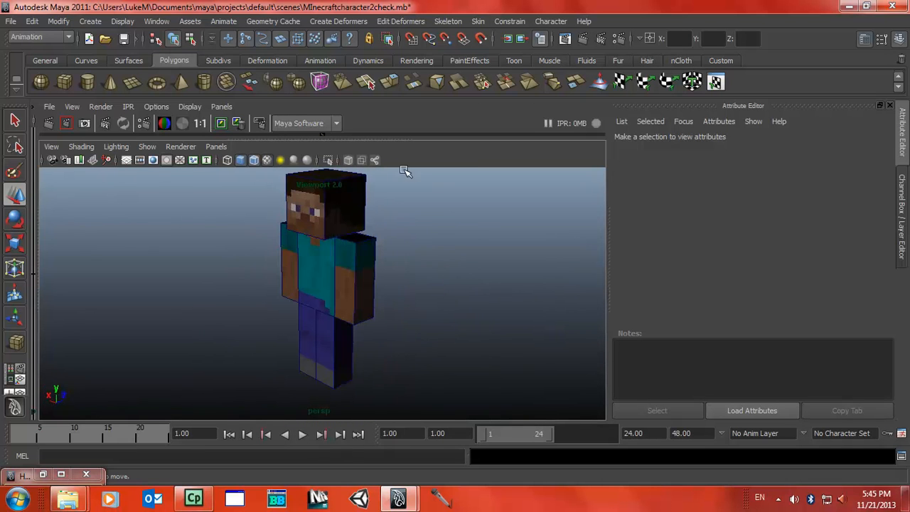
left_click_drag(446, 215, 527, 236, "alt")
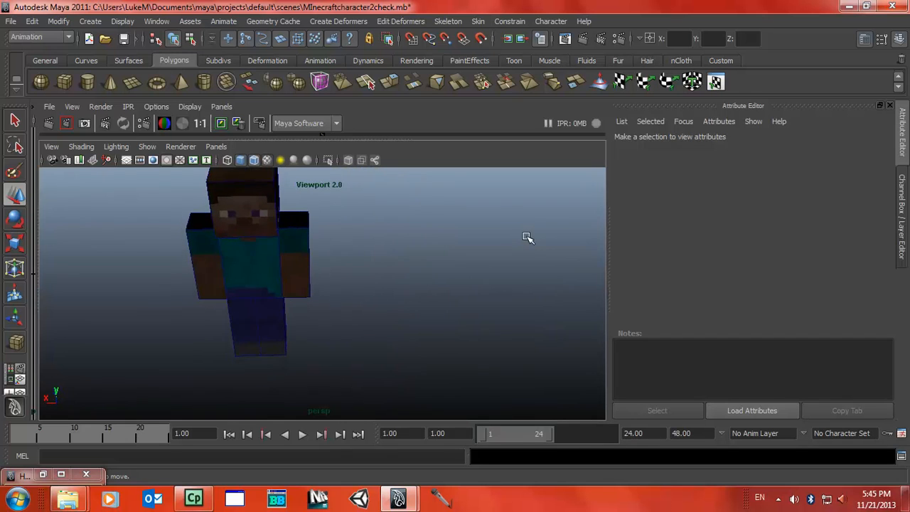
left_click_drag(528, 289, 271, 265, "alt")
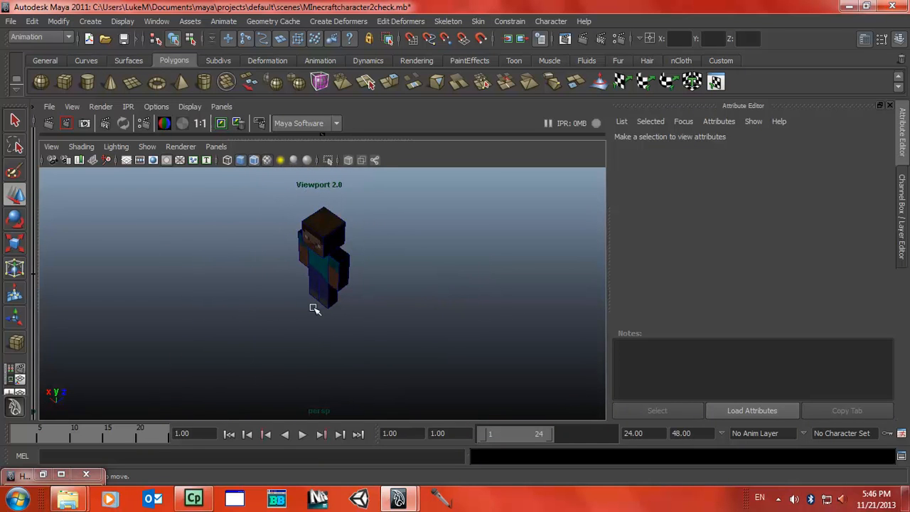
left_click(317, 245)
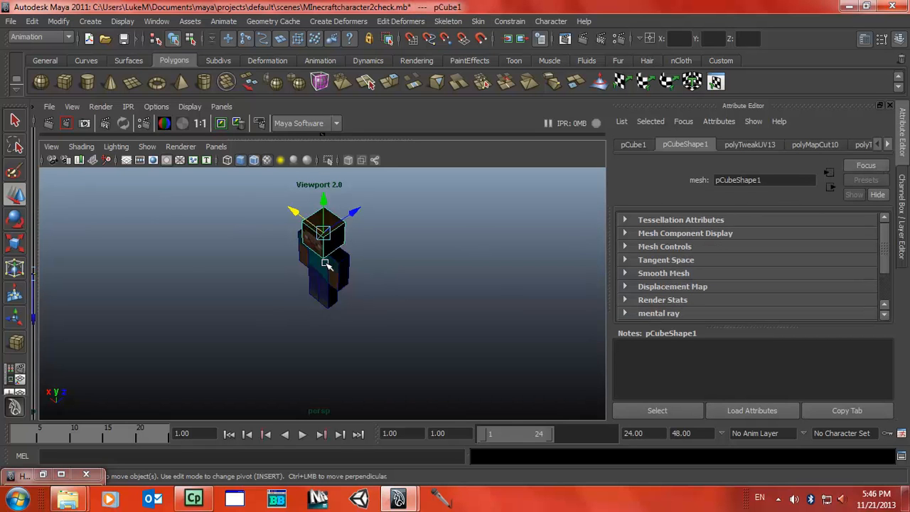
left_click(435, 253)
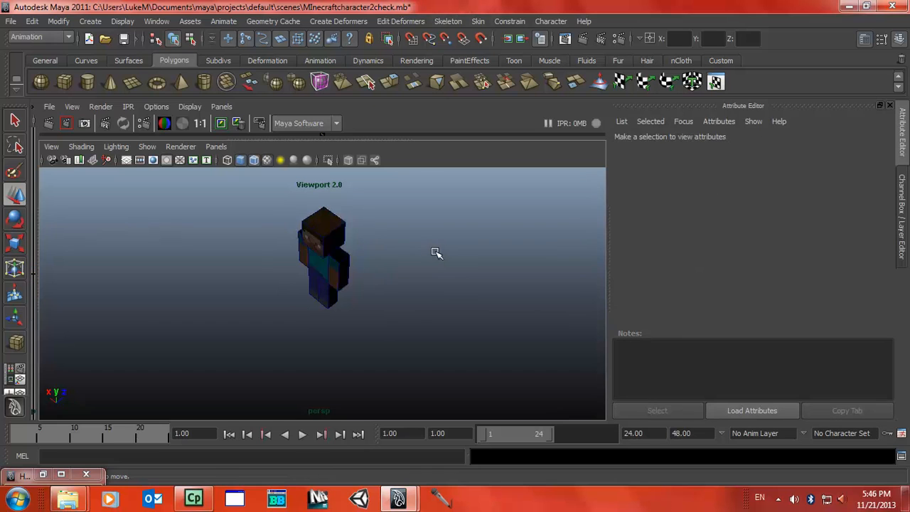
mouse_move(434, 248)
left_mouse_down("alt")
mouse_move(488, 211)
mouse_move(433, 258)
left_mouse_up("alt")
Create a NURBS circle wider than the character and centre it on the body in the top view.
left_click(92, 60)
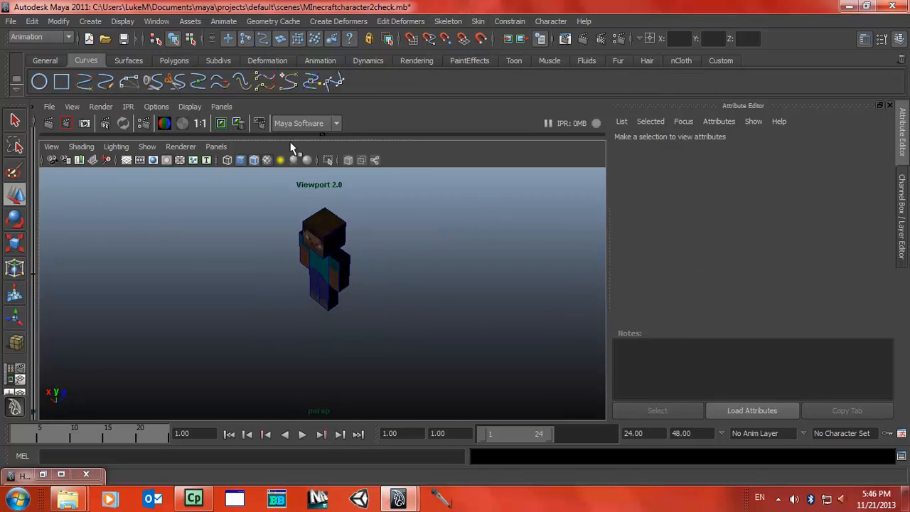
left_click(39, 82)
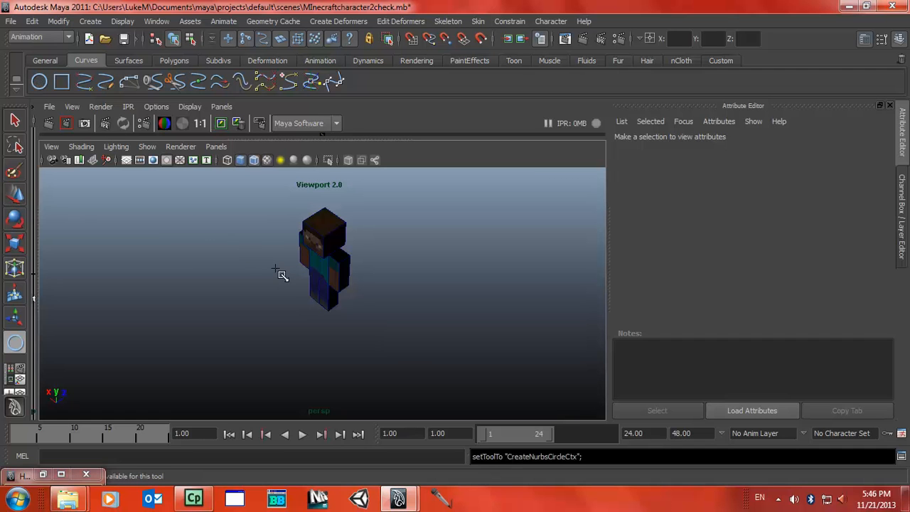
left_click_drag(279, 273, 324, 296)
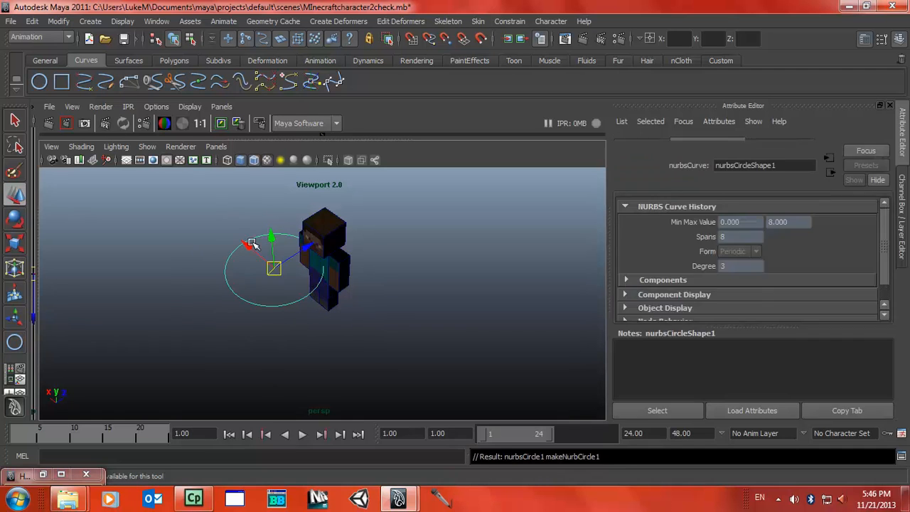
key("space")
left_click_drag(424, 267, 323, 293)
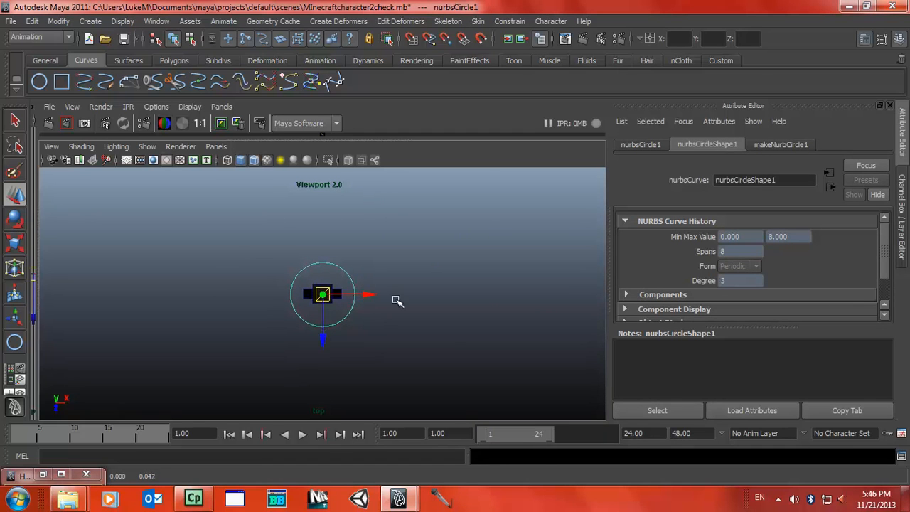
Lower the circle to the soles of the feet in the side view, deselect it and return to the perspective view.
key("space")
left_click_drag(458, 295, 471, 259)
left_click_drag(317, 235, 483, 219, "alt")
key("space")
left_click_drag(387, 277, 434, 278)
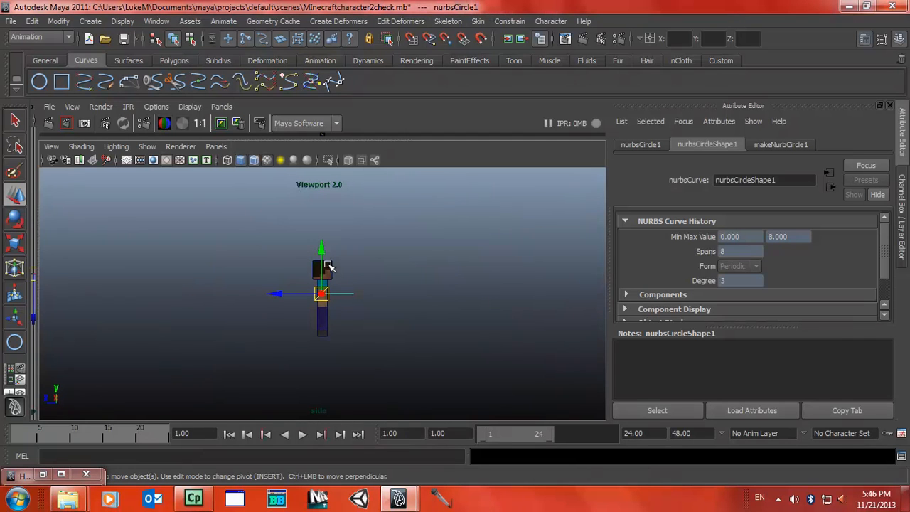
left_click_drag(323, 262, 328, 303)
left_click(367, 307)
key("space")
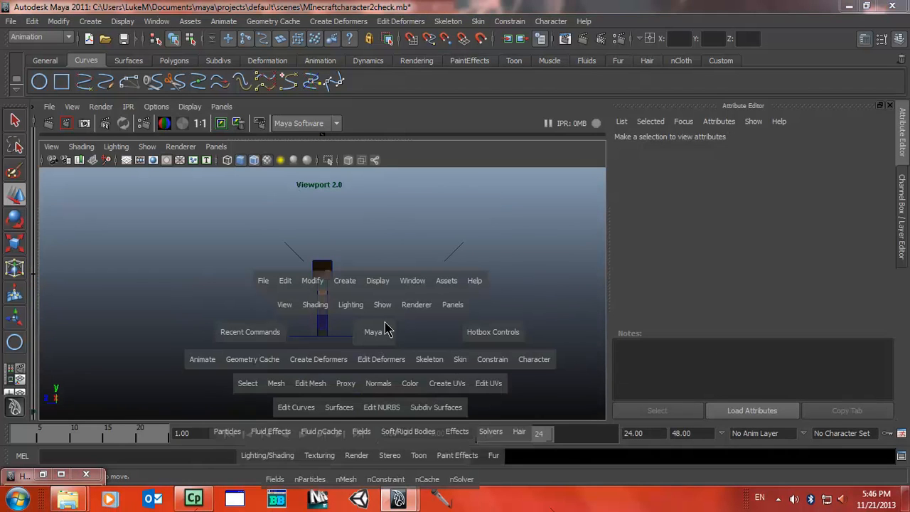
left_click_drag(382, 315, 385, 283)
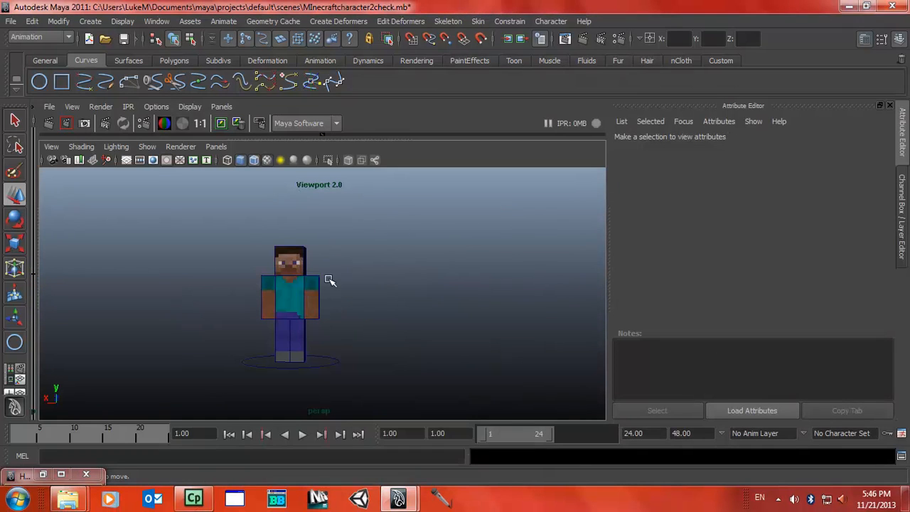
Parent the head, torso, both arms and both legs to the NURBS circle at the feet.
left_click(15, 120)
left_click_drag(305, 186, 302, 218, "alt")
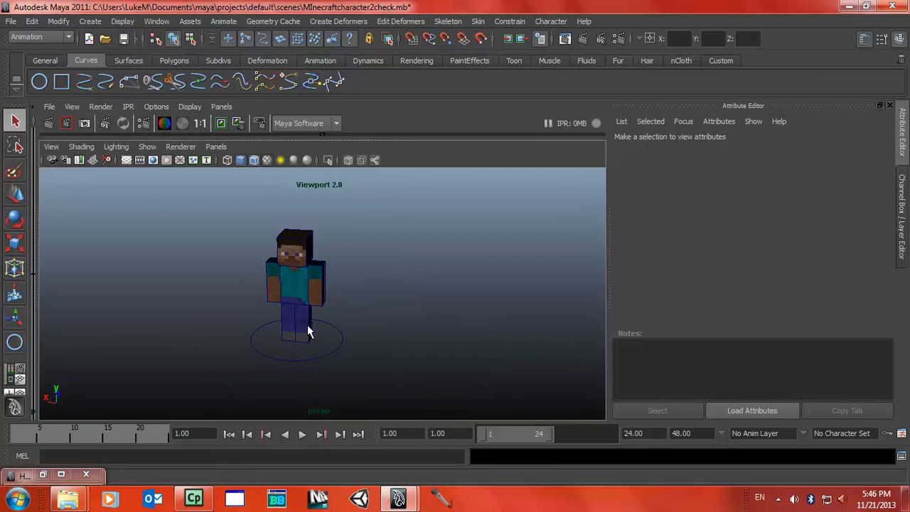
left_click(311, 329)
left_click(319, 282, "shift")
left_click(269, 286, "shift")
left_click(297, 250, "shift")
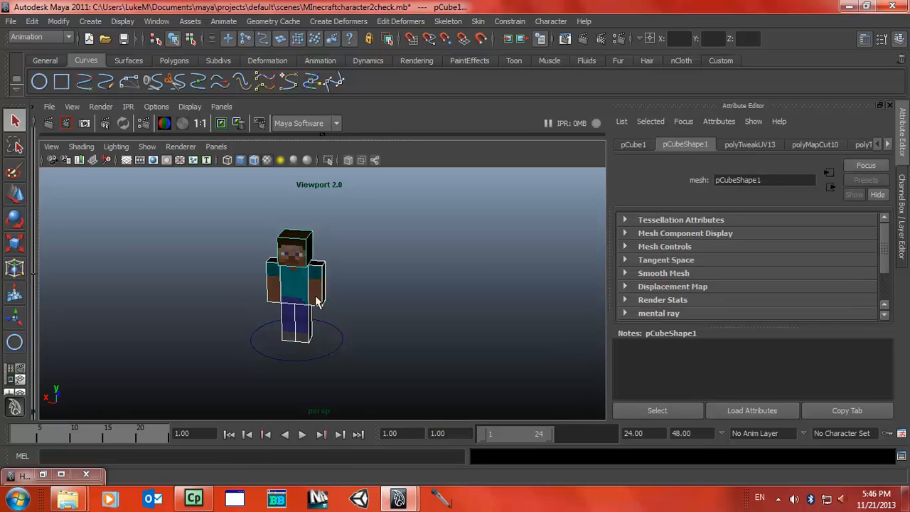
left_click(327, 354, "shift")
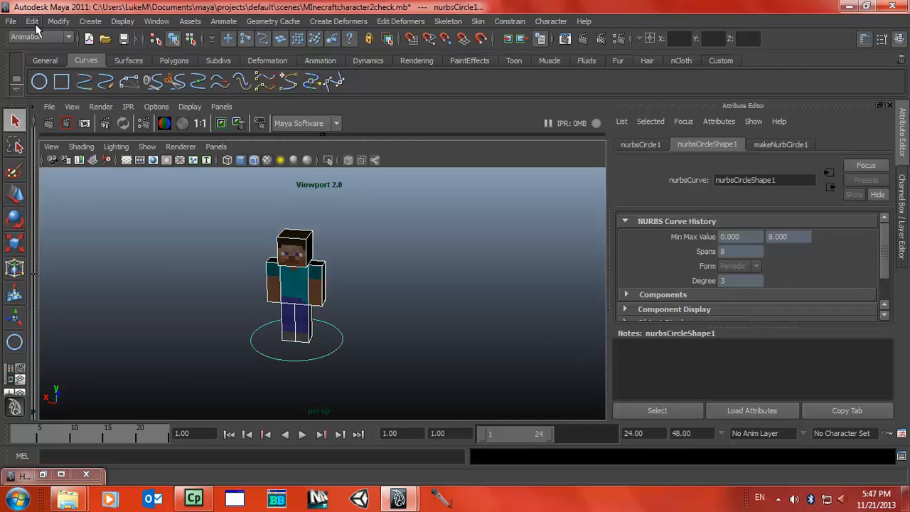
left_click(33, 22)
left_click(57, 414)
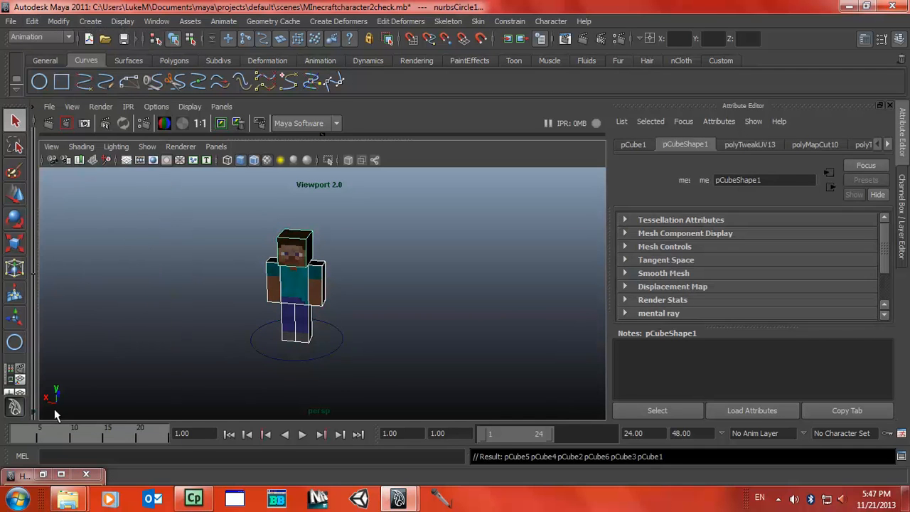
Test the parenting by moving the circle together with the character, undo the move and deselect.
left_click(339, 329)
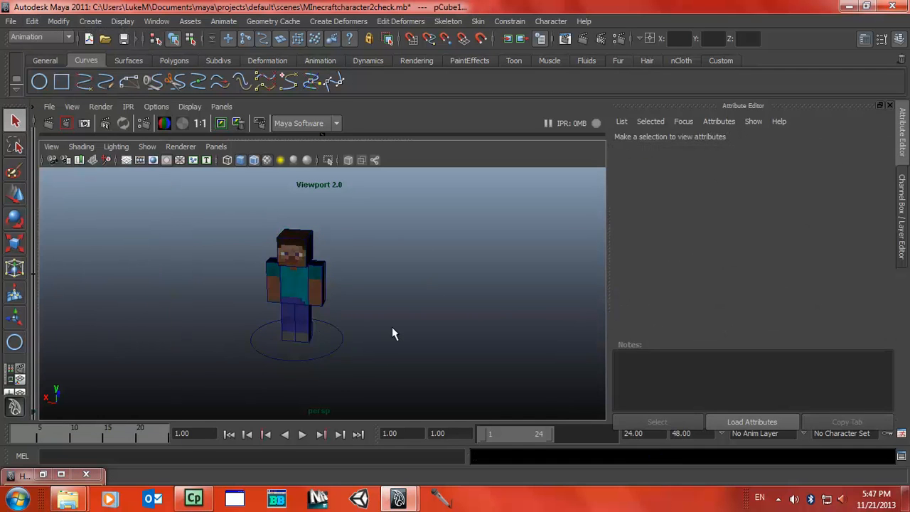
left_click(293, 297)
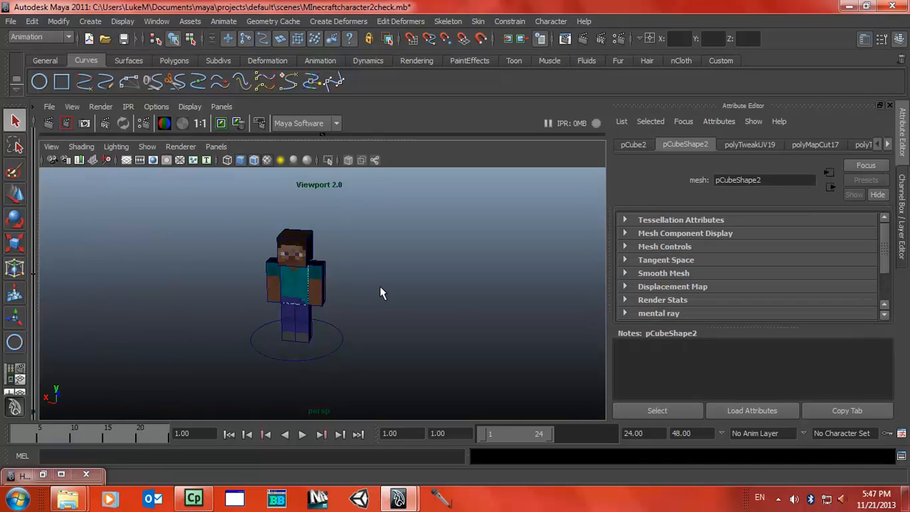
left_click(381, 289)
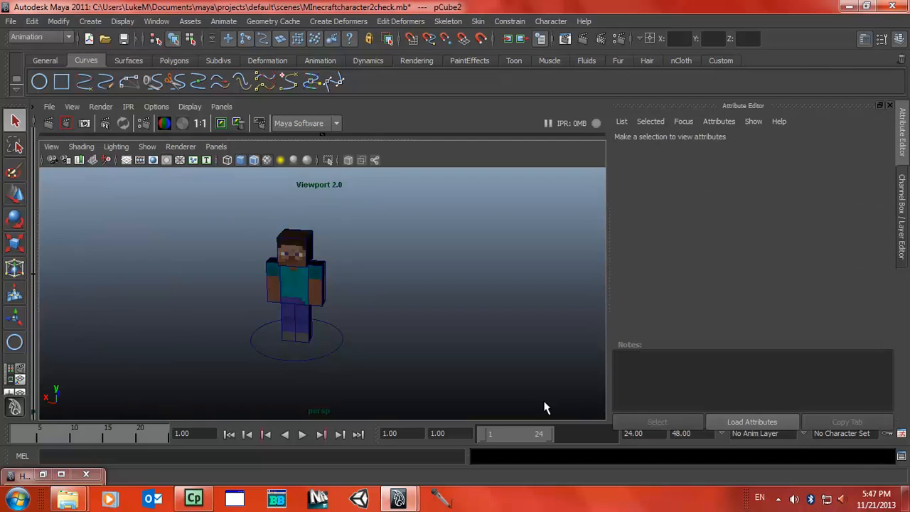
left_click(319, 361)
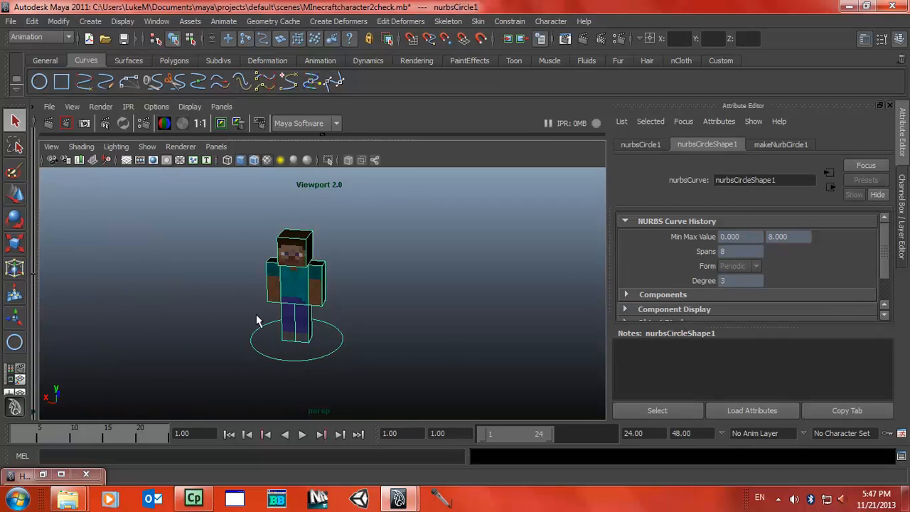
left_click(16, 196)
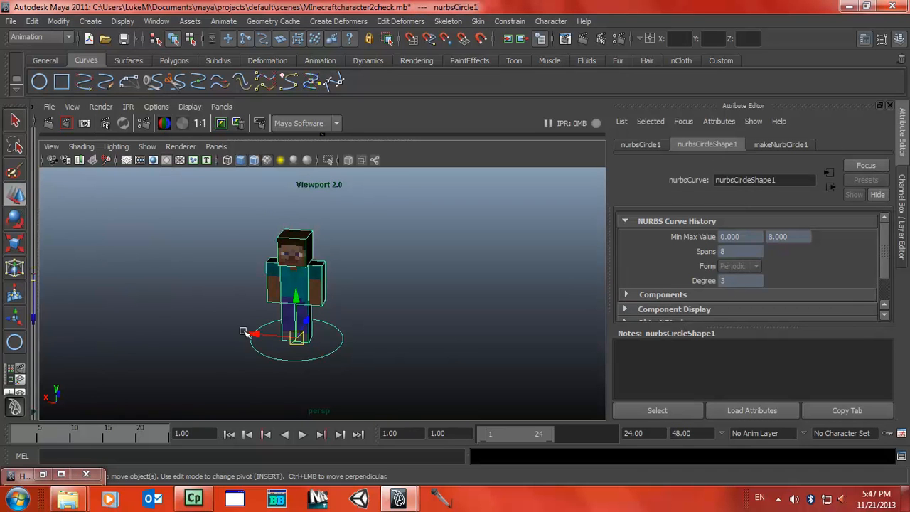
left_click_drag(299, 346, 274, 281)
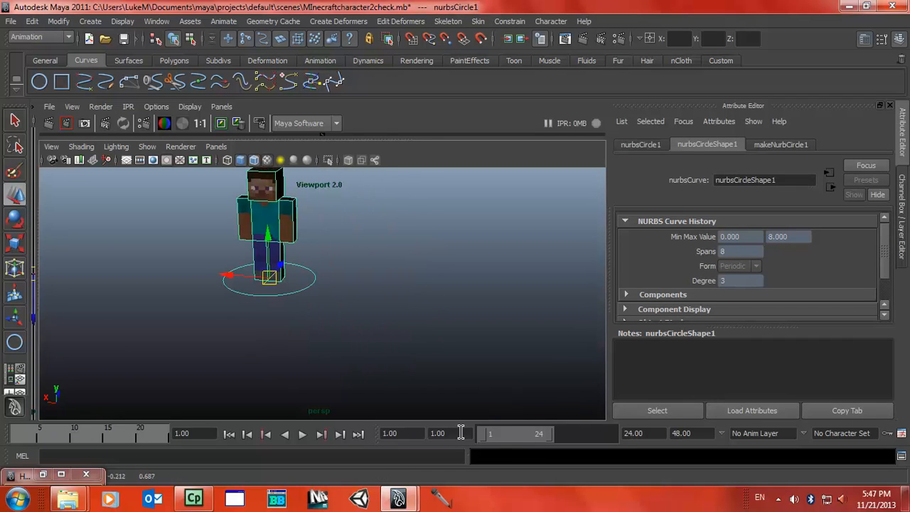
key("ctrl+z")
left_click(431, 308)
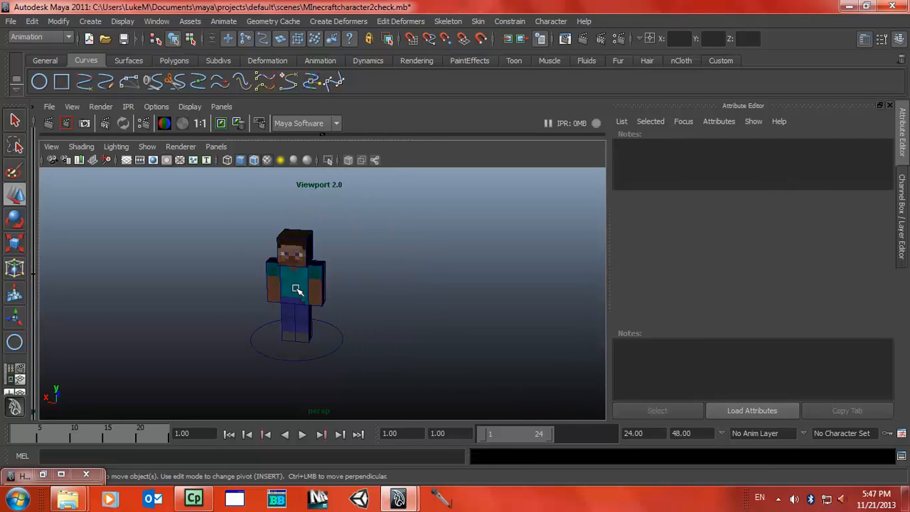
Test moving the torso separately from the other body parts, select the circle to check the hierarchy, and undo the moves.
left_click(293, 289)
left_click_drag(296, 282, 320, 261)
key("ctrl+z")
left_click(419, 310)
left_click_drag(416, 314, 440, 245, "alt")
left_click(304, 286)
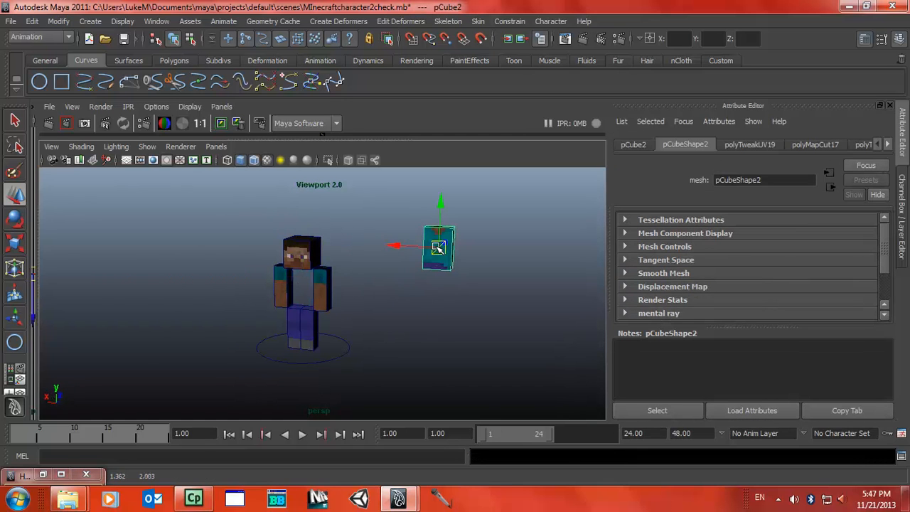
left_click(338, 357)
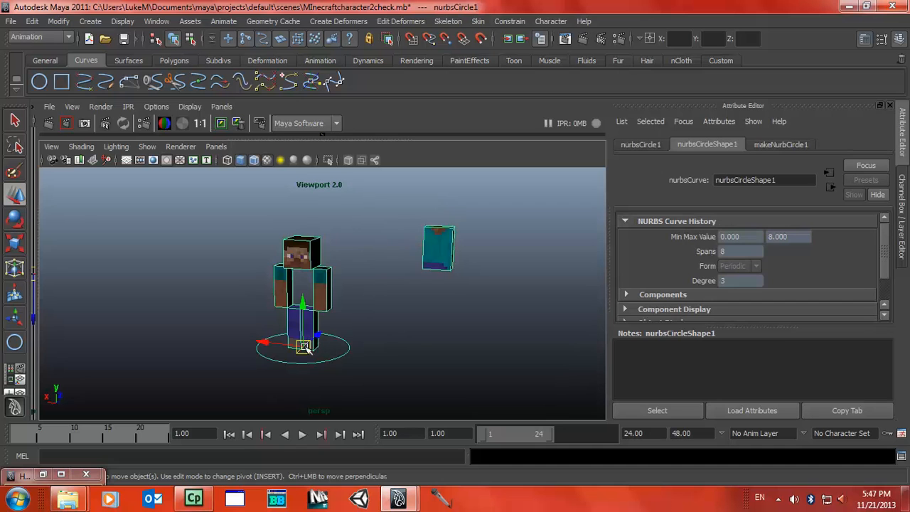
key("ctrl+z")
key("ctrl+z")
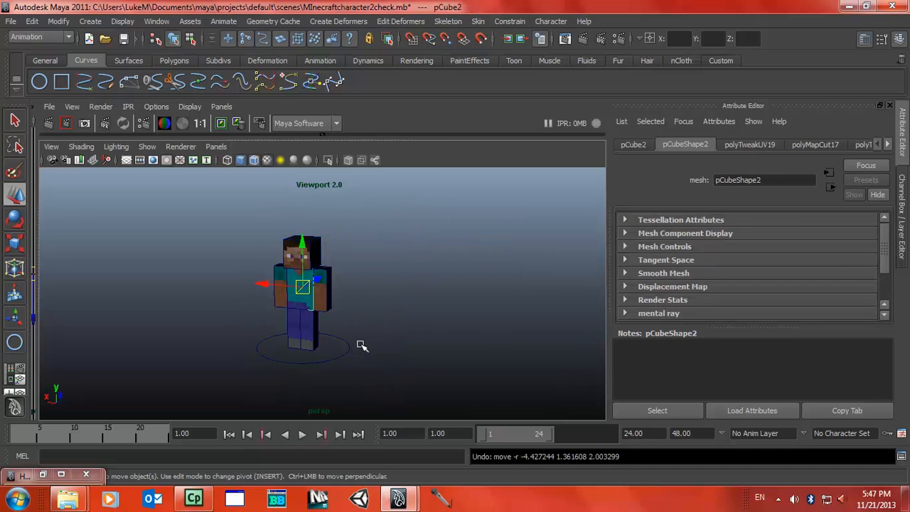
Test moving an arm and the torso separately from the other body parts in the side view, and undo the moves.
left_click(432, 324)
left_click_drag(474, 303, 314, 262, "alt")
left_click(364, 299)
left_click(363, 302)
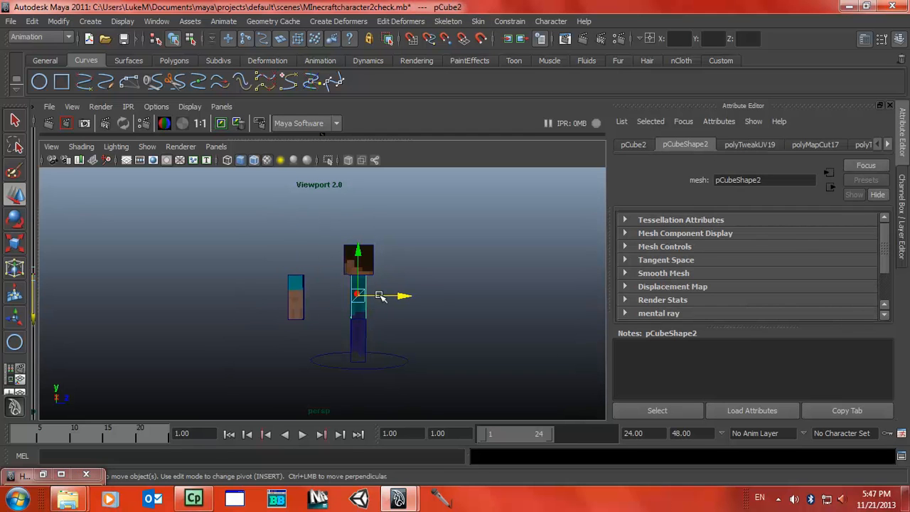
left_click_drag(346, 292, 318, 296)
left_click(370, 297)
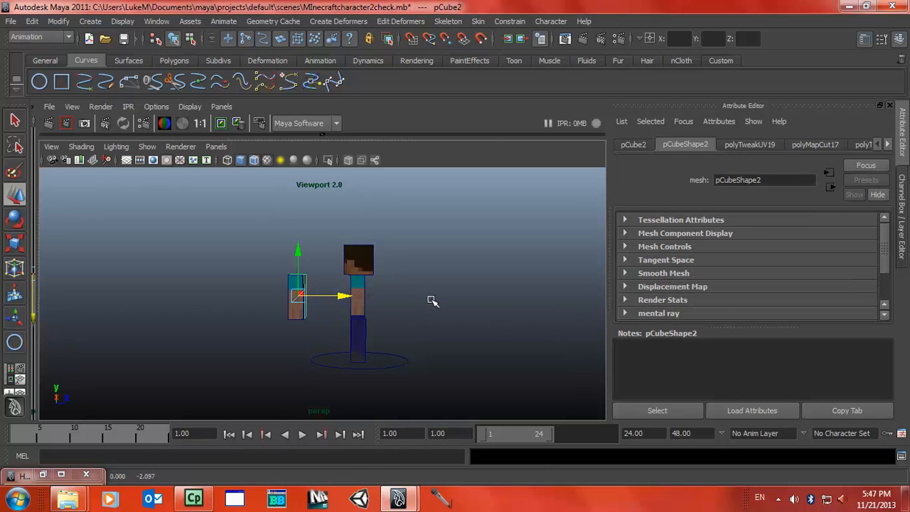
left_click(365, 294)
left_click_drag(393, 277, 319, 274)
key("ctrl+z")
key("ctrl+z")
key("ctrl+z")
key("ctrl+z")
key("ctrl+z")
key("ctrl+z")
key("ctrl+z")
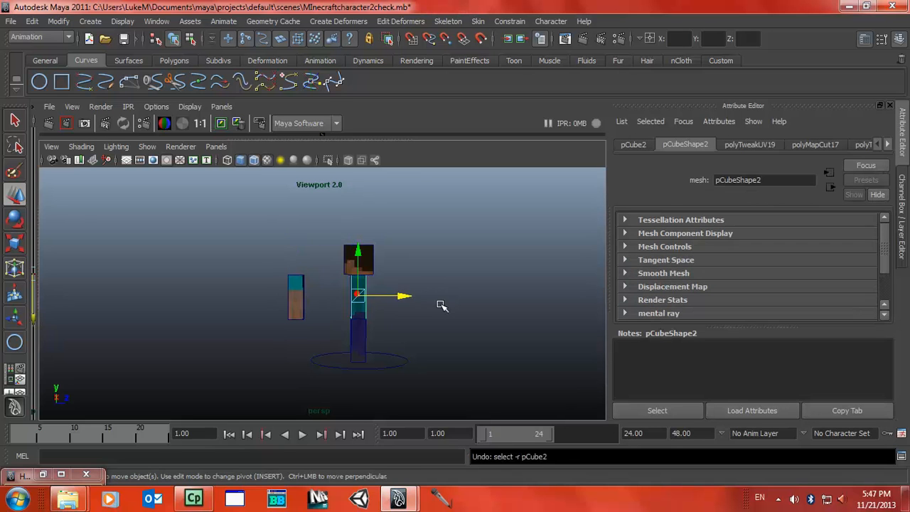
Select the control circle to check that every body part is attached to it, and deselect it.
left_click(441, 305)
left_click_drag(440, 305, 411, 366, "alt")
left_click(411, 366)
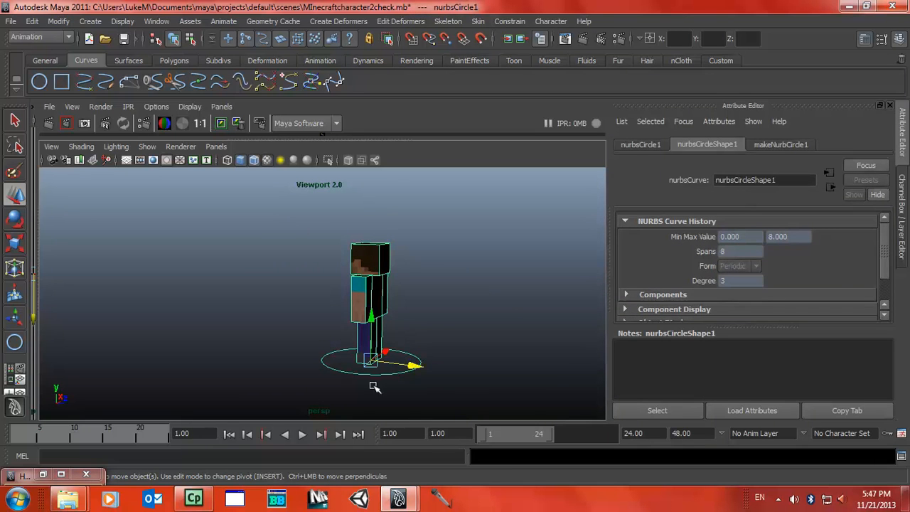
left_click(297, 382)
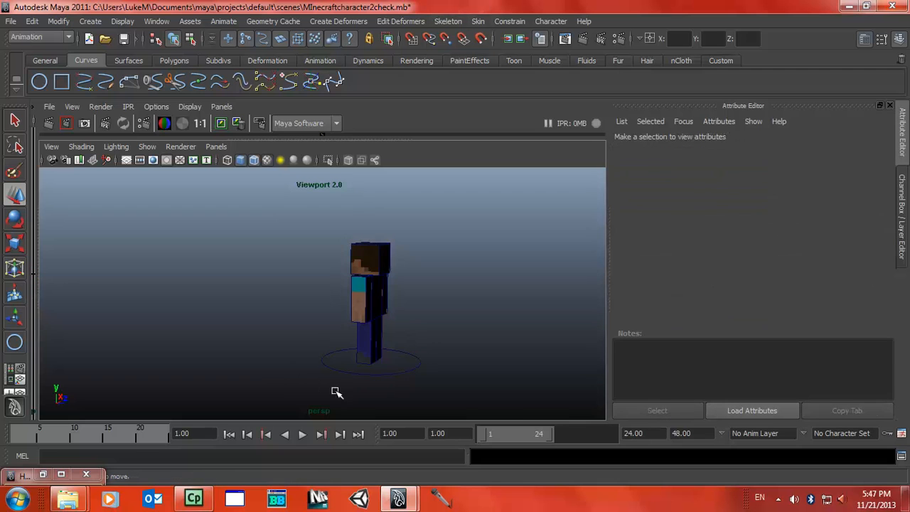
Set the playback range end to frame 500.
left_click(628, 433)
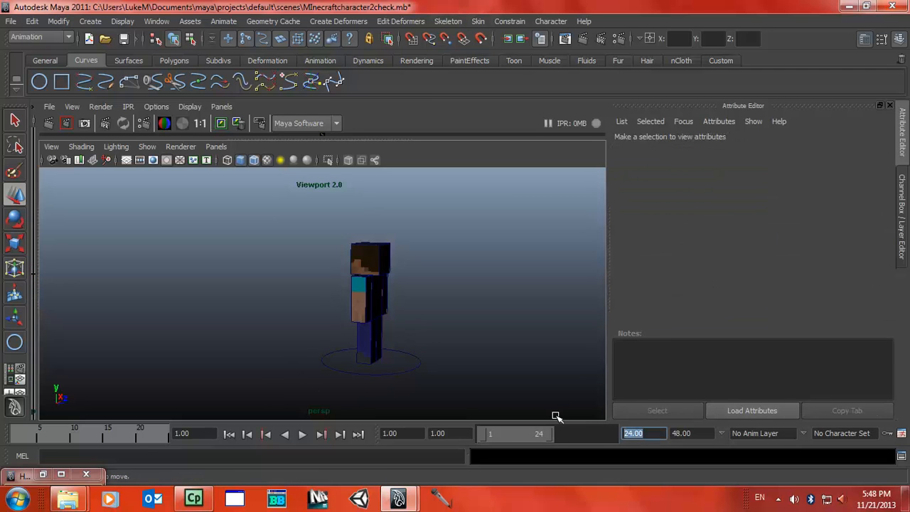
type("500")
key("Return")
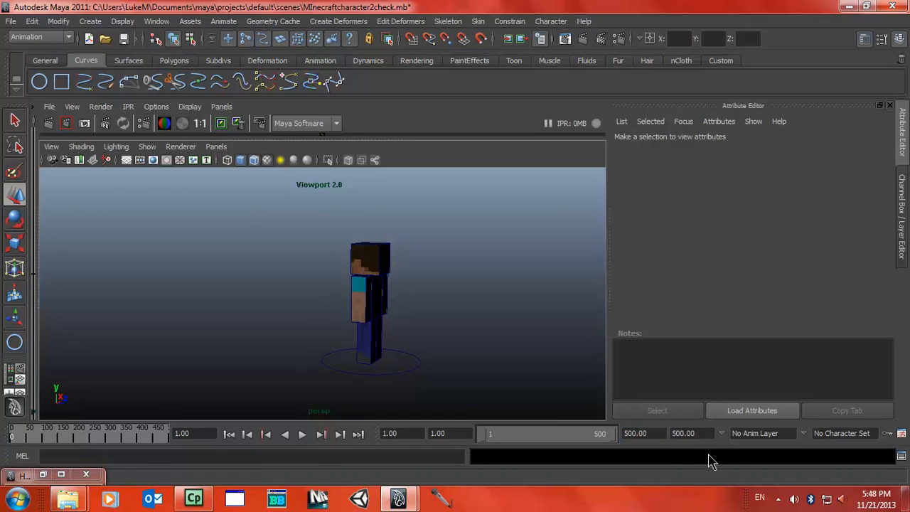
Extend the animation end time to frame 2580 and set the playback range end to frame 250.
left_click(636, 433)
type("2580")
key("Return")
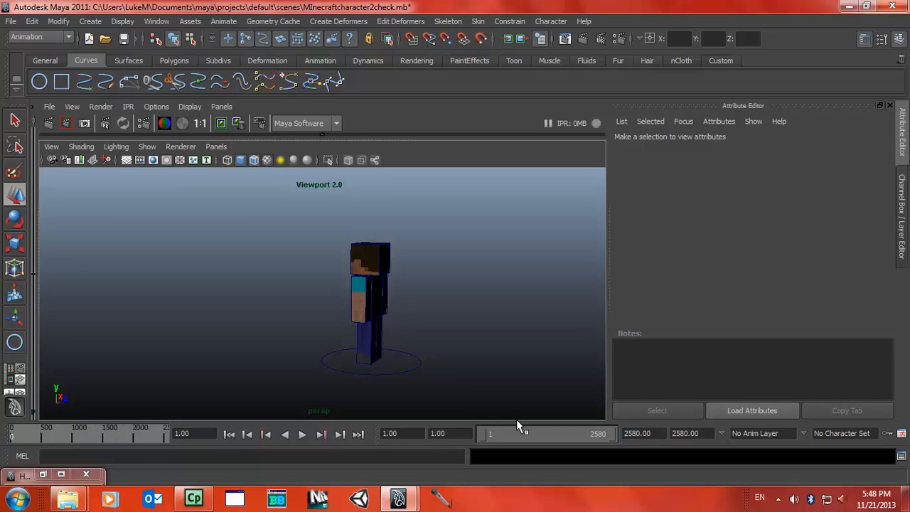
left_click(661, 433)
type("2")
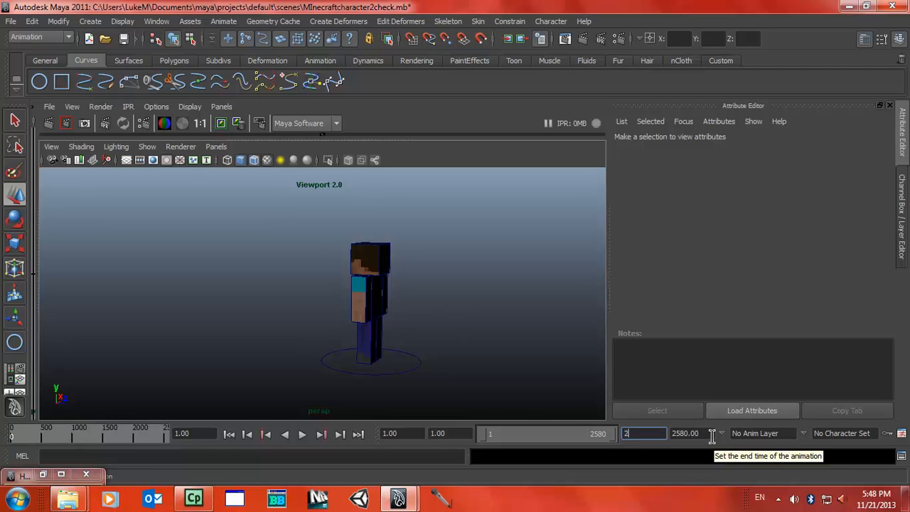
type("50")
key("Return")
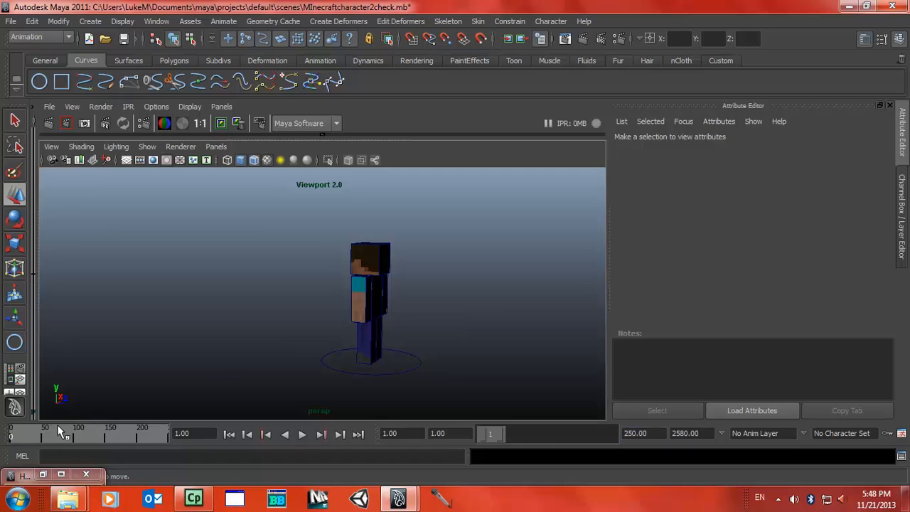
Keyframe the control circle at frame 1 and again at frame 50 with the character moved about 7.6 units forward.
left_click_drag(372, 300, 414, 299, "alt")
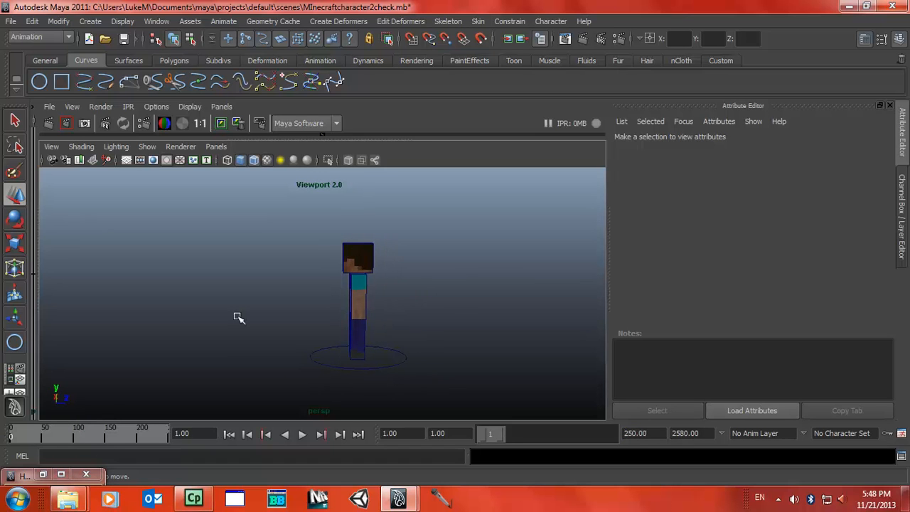
left_click(366, 369)
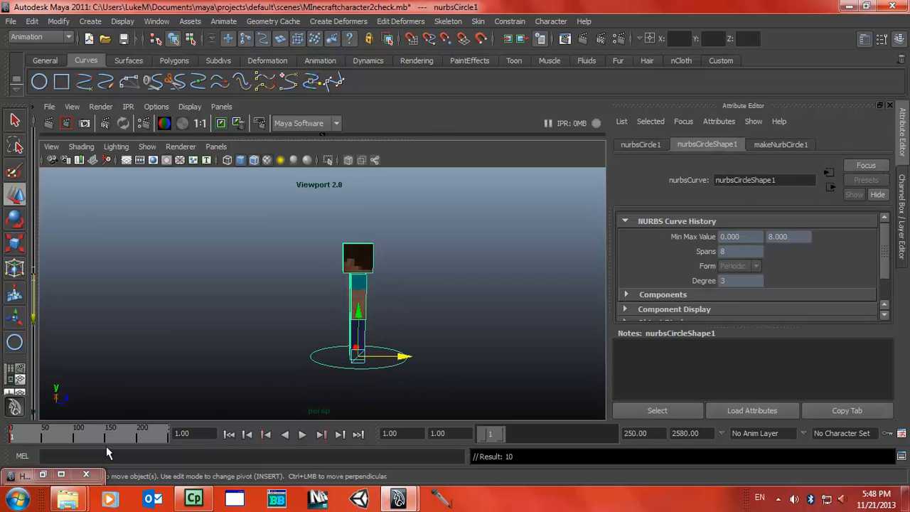
key("alt+v")
mouse_move(75, 439)
left_mouse_down()
mouse_move(28, 439)
mouse_move(54, 439)
mouse_move(40, 437)
left_mouse_up()
left_click_drag(369, 355, 162, 345)
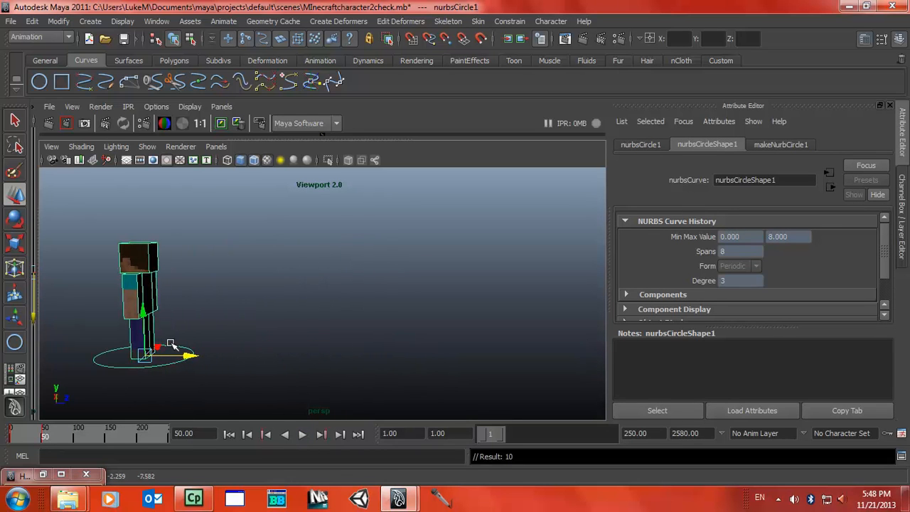
Play back the character's forward movement twice, rewinding to frame 1 each time.
left_click(306, 435)
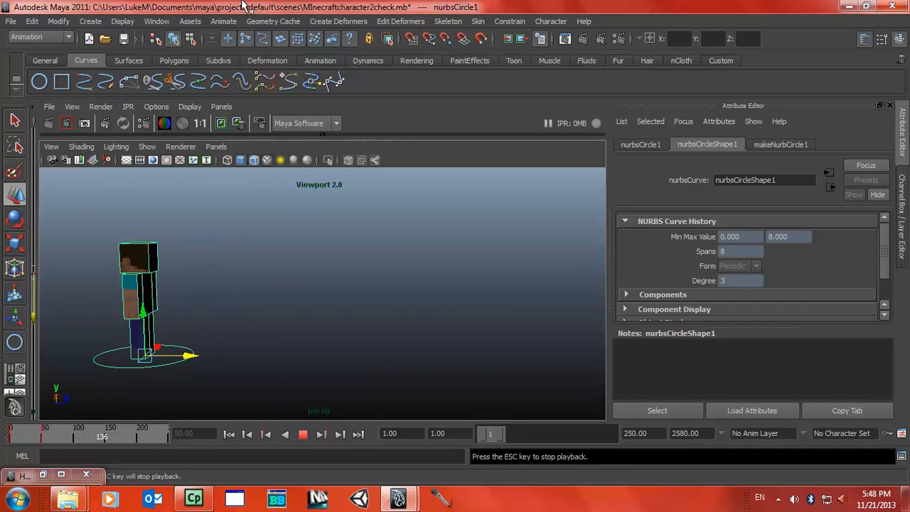
left_click(300, 434)
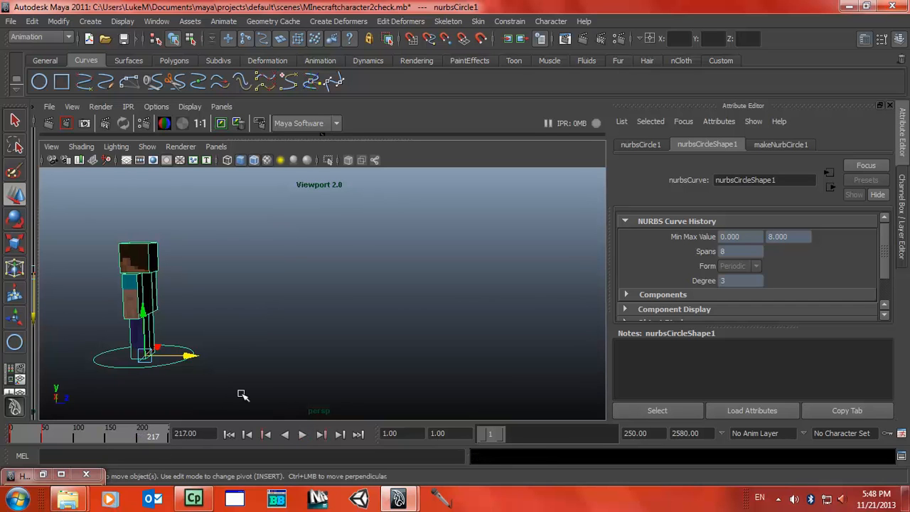
left_click_drag(49, 436, 5, 441)
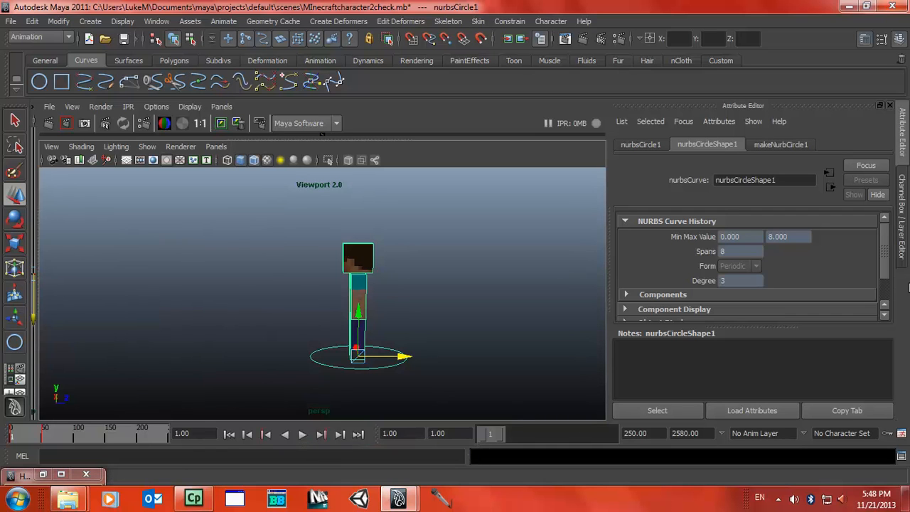
left_click(302, 433)
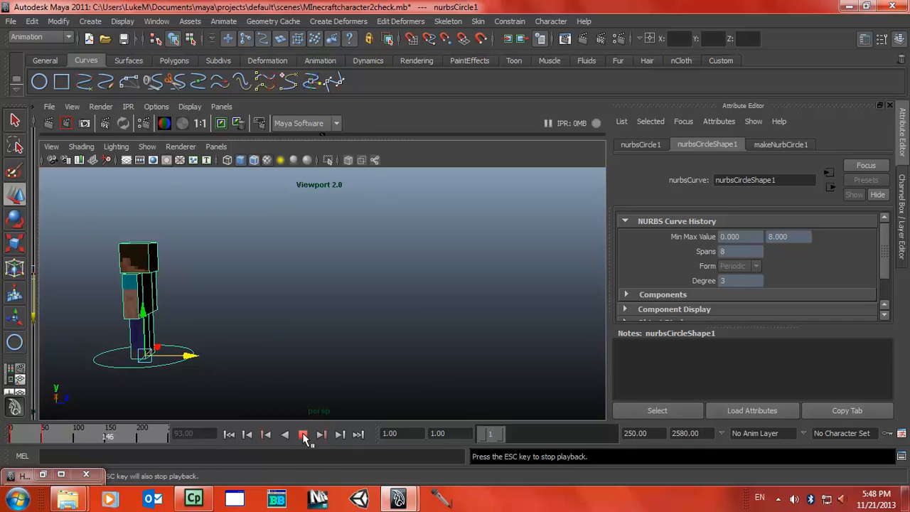
left_click(302, 432)
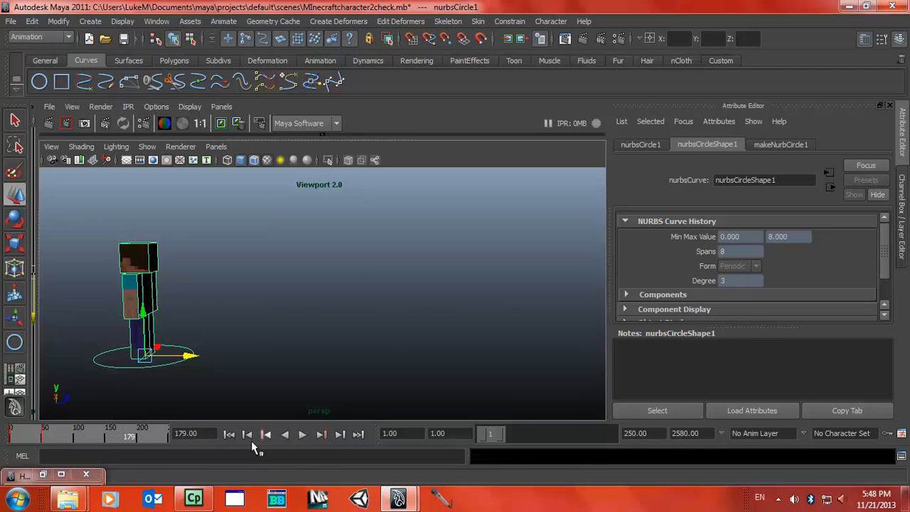
left_click_drag(123, 436, 0, 430)
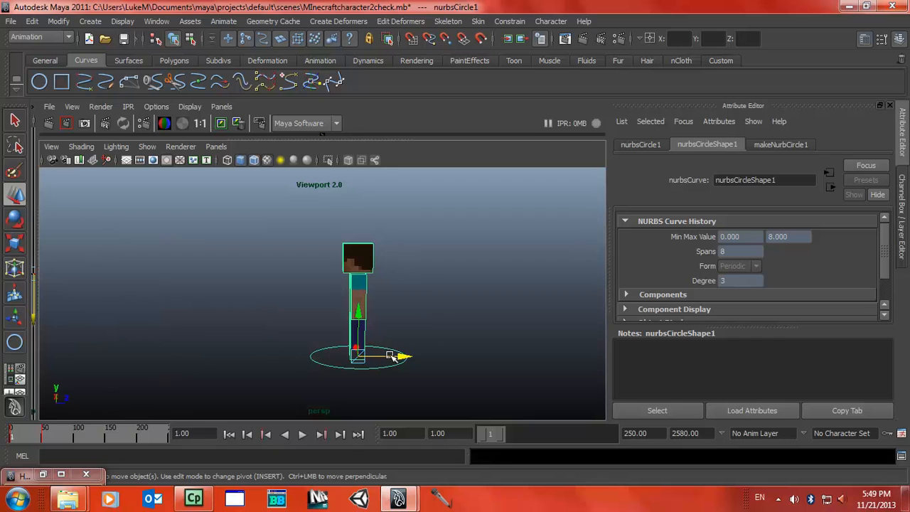
Set a key on the character's left leg at frame 5 and rotate the leg forward.
left_click(427, 331)
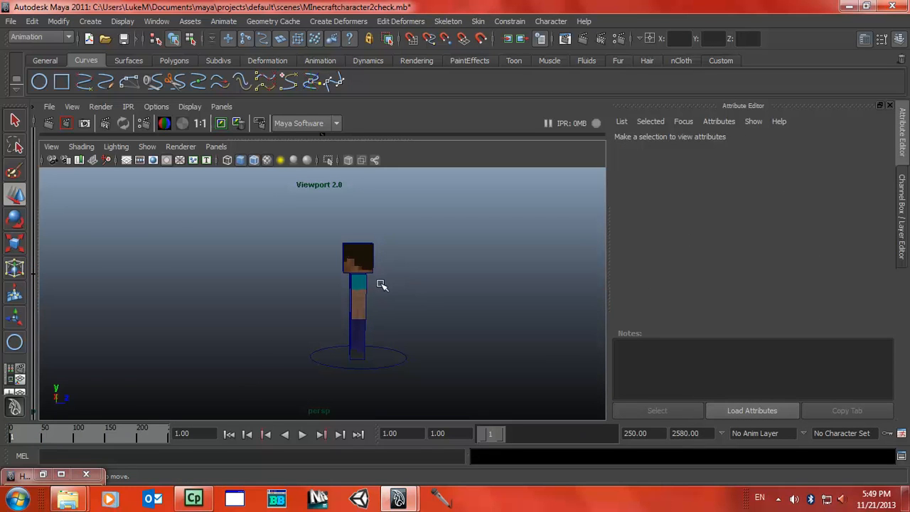
left_click(361, 348)
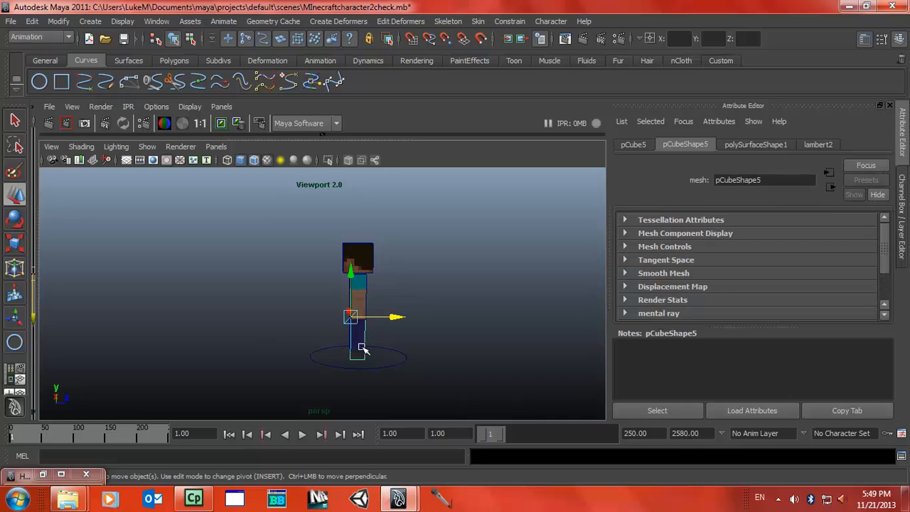
key("alt+v")
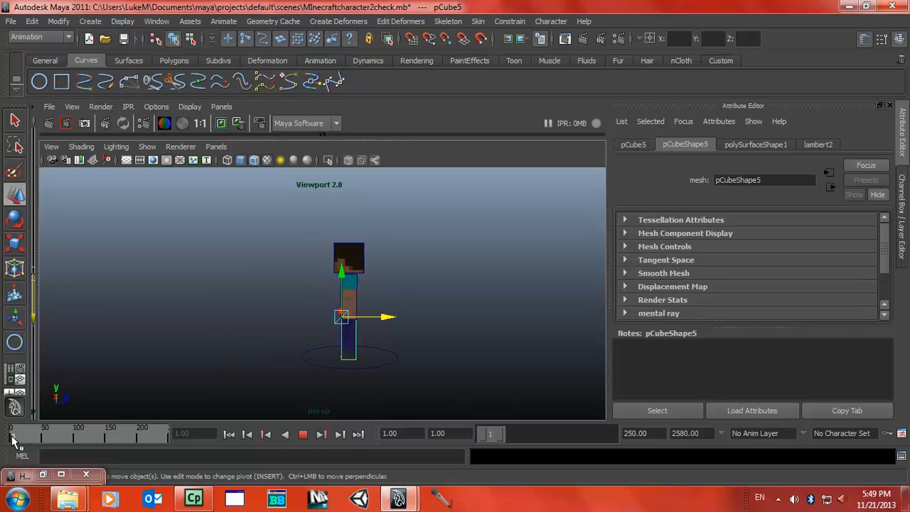
left_click(13, 437)
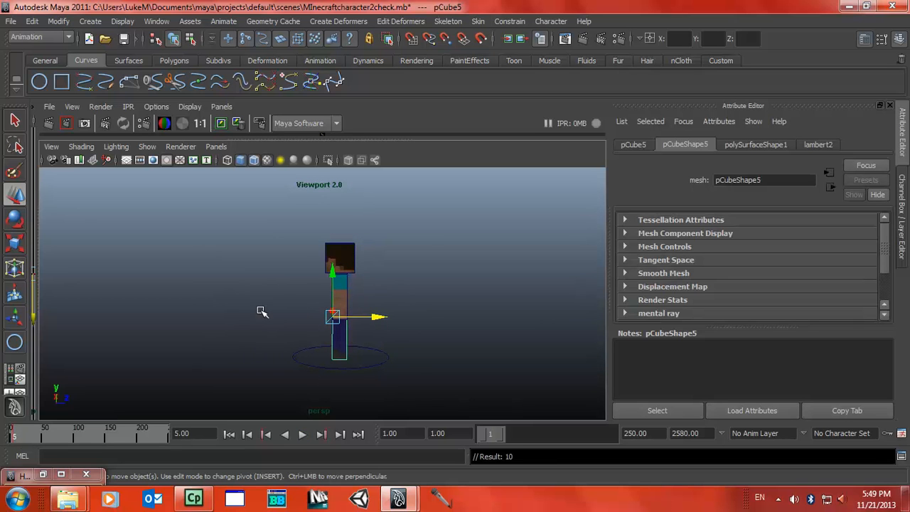
left_click(15, 219)
left_click_drag(388, 294, 379, 325)
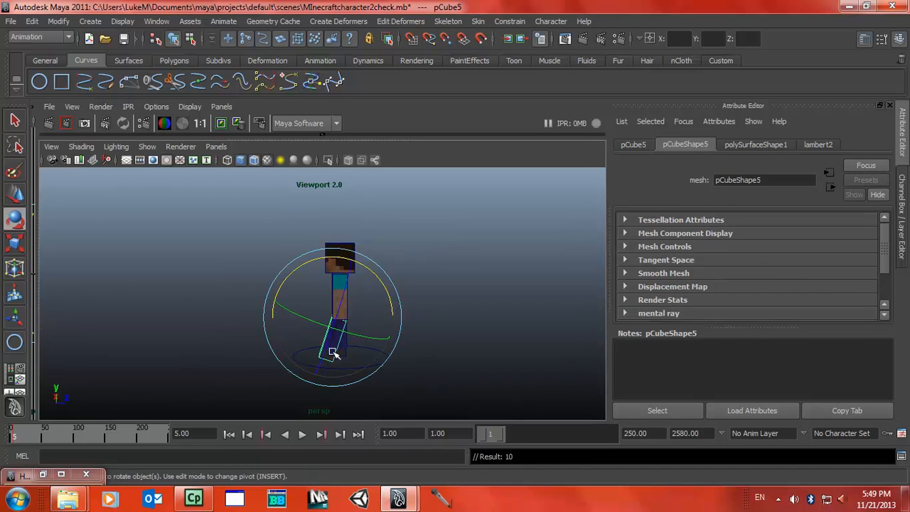
Set a key on the character's right leg at frame 5 and rotate the leg backward.
left_click_drag(484, 309, 256, 304, "alt")
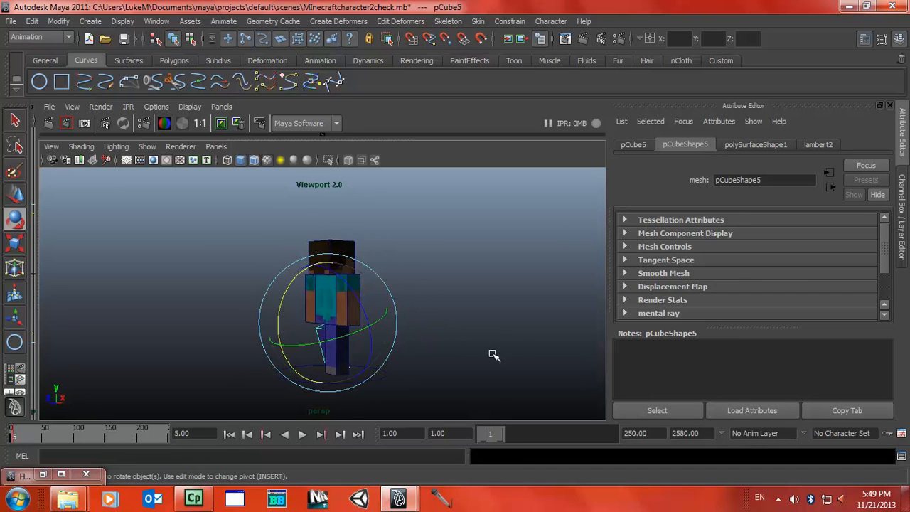
left_click(367, 371)
left_click(335, 359)
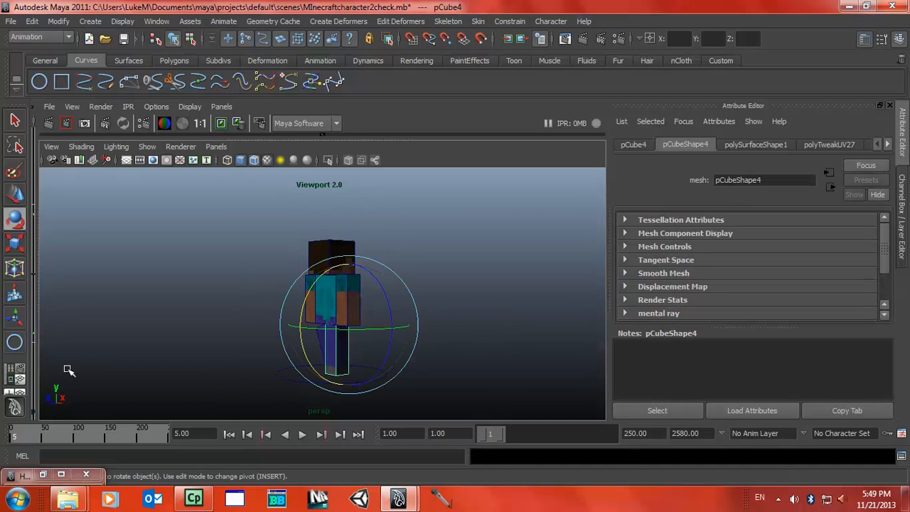
key("s")
left_click_drag(305, 349, 328, 347)
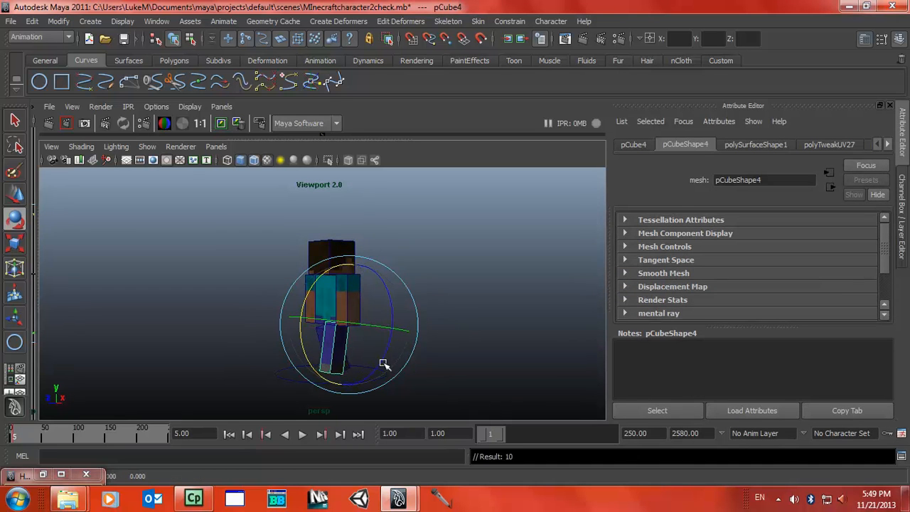
Key the opposite stride at frame 15, rotating the right leg forward and the left leg backward.
left_click_drag(37, 439, 22, 432)
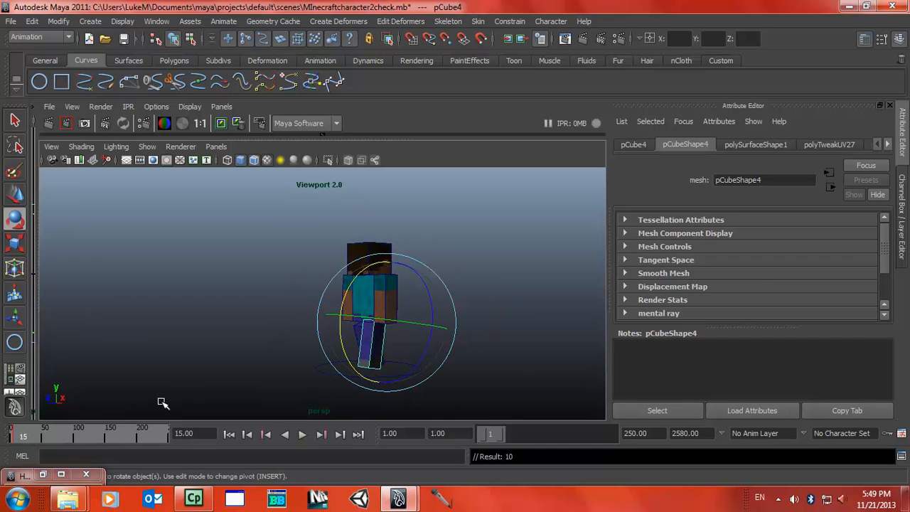
left_click_drag(344, 298, 441, 371)
left_click_drag(528, 344, 237, 346, "alt")
left_click(429, 330)
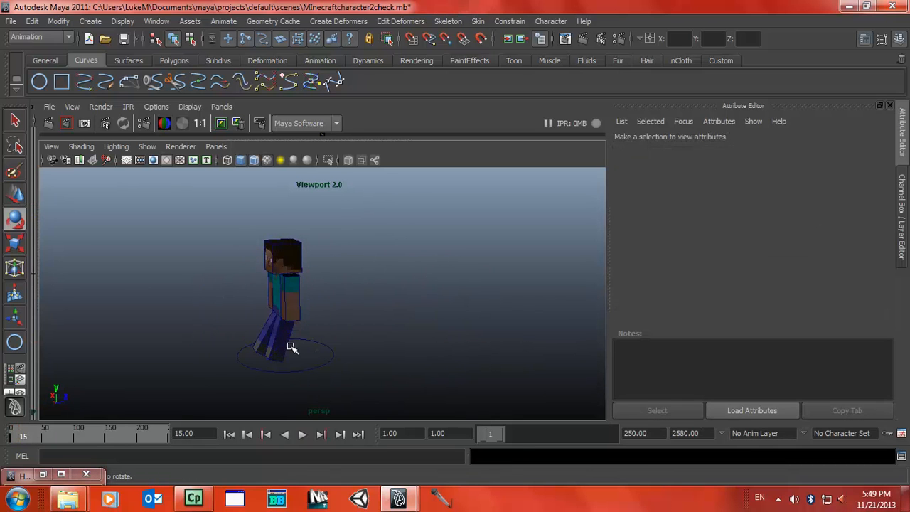
left_click(285, 345)
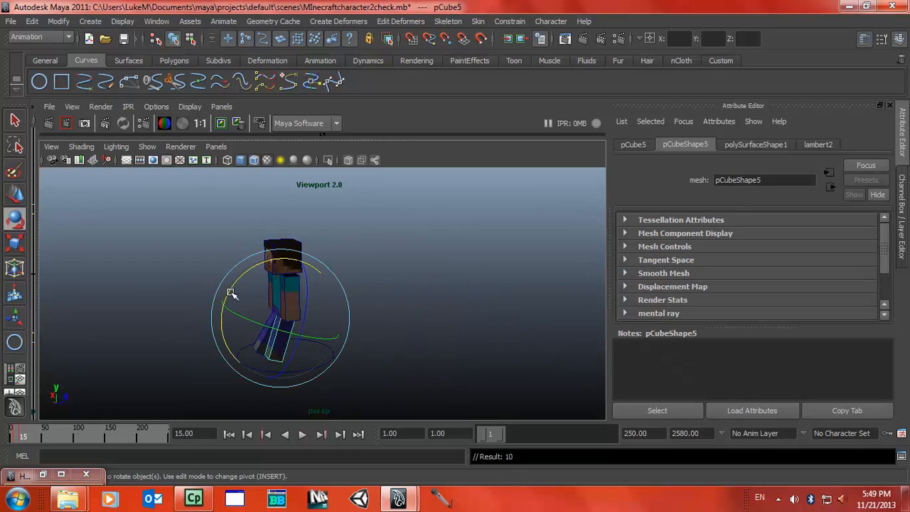
left_click_drag(229, 290, 219, 319)
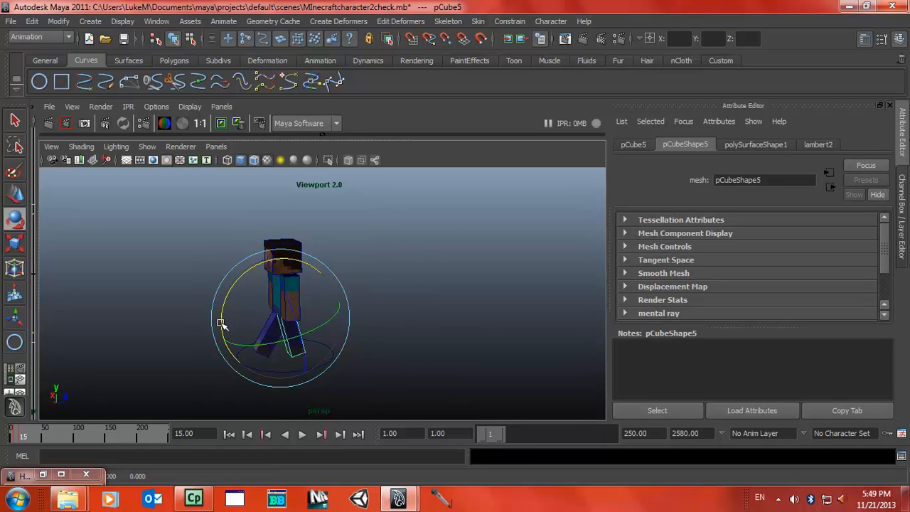
key("alt+v")
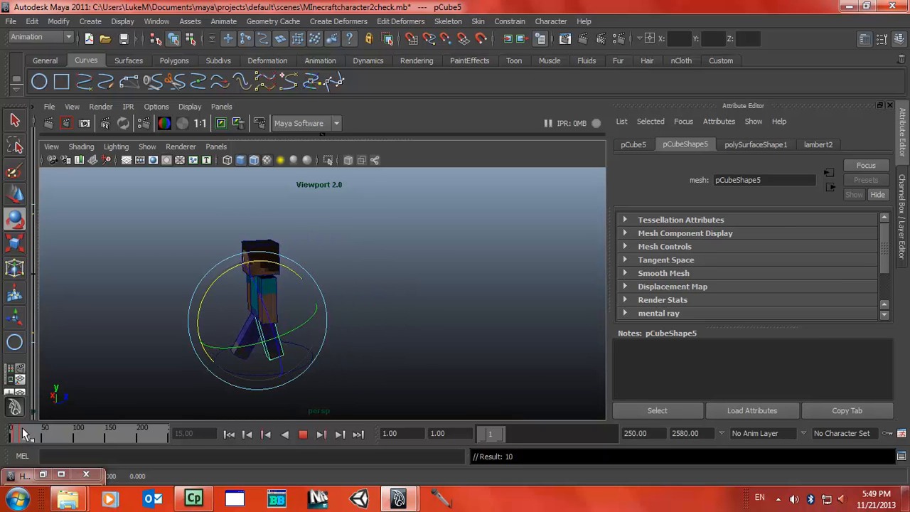
Play the walk animation from frame 1 to check the leg swing, stop it and return to frame 1.
left_click(11, 435)
left_click(303, 433)
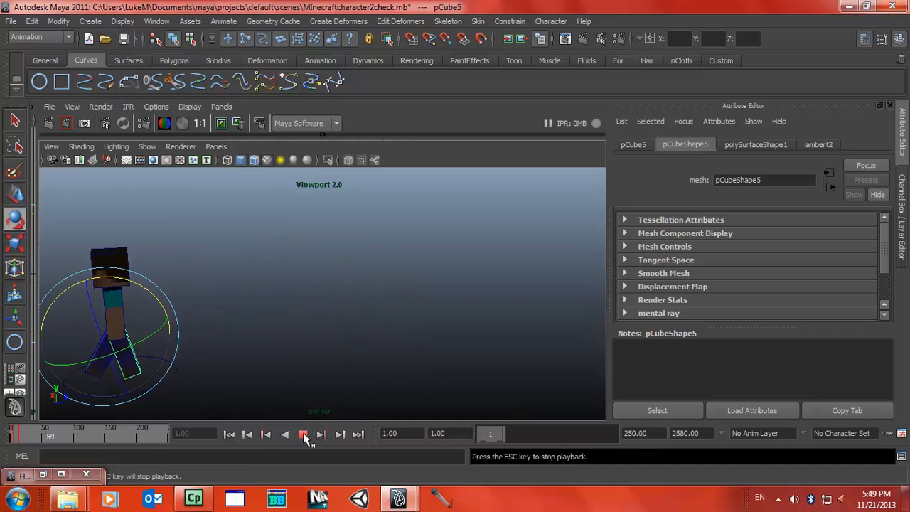
left_click(303, 434)
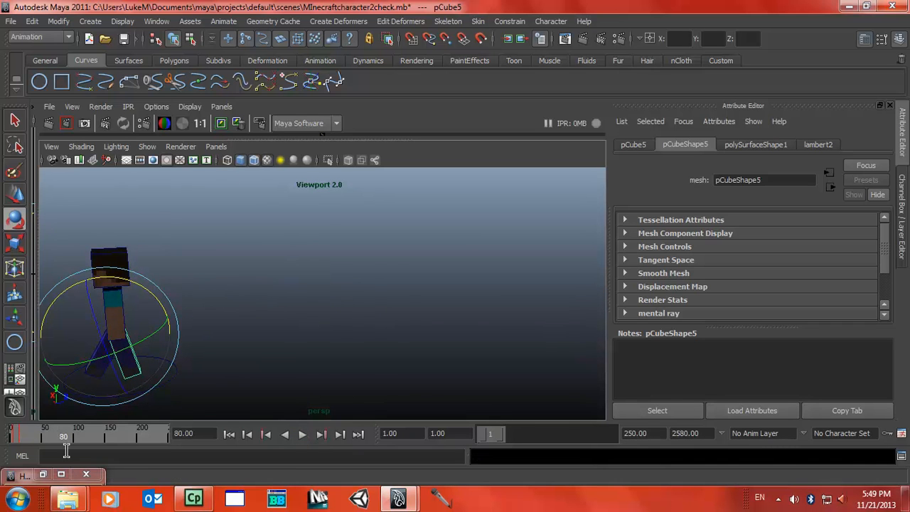
left_click(11, 435)
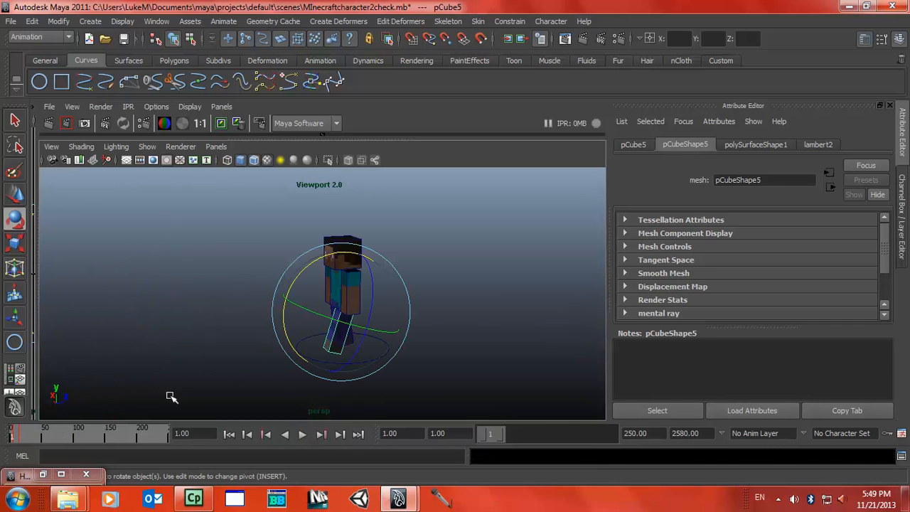
Key an adjusted rotation of the character's right leg at frame 22 and play the animation to check it.
left_click_drag(27, 435, 29, 435)
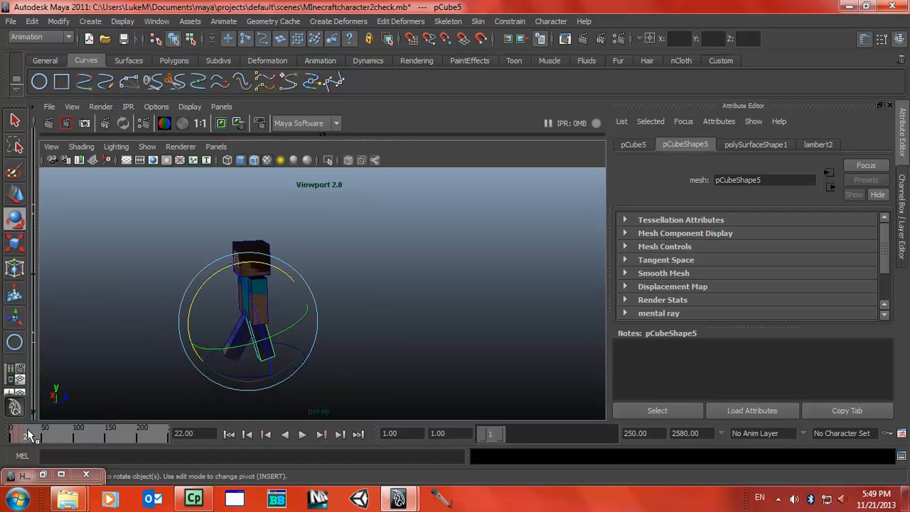
left_click_drag(199, 297, 258, 300)
left_click(428, 339)
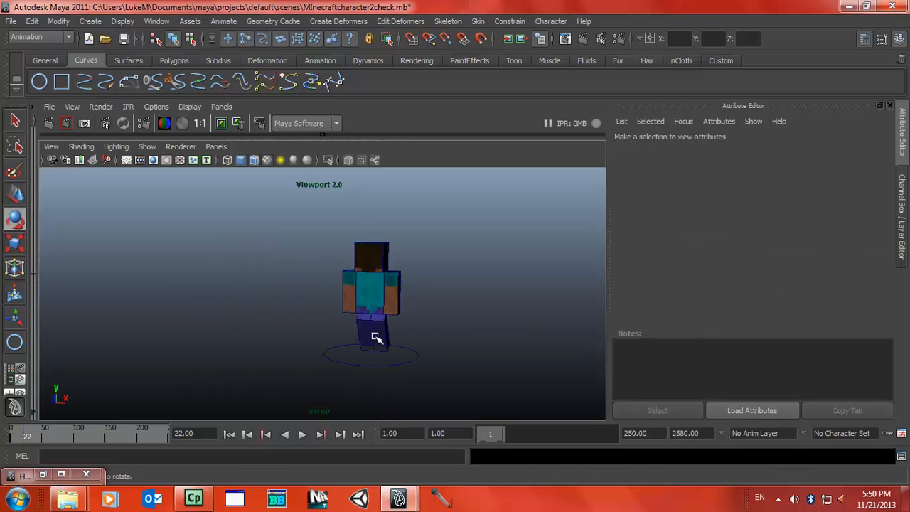
left_click(376, 337)
left_click_drag(369, 295, 369, 288)
key("s")
left_click(301, 433)
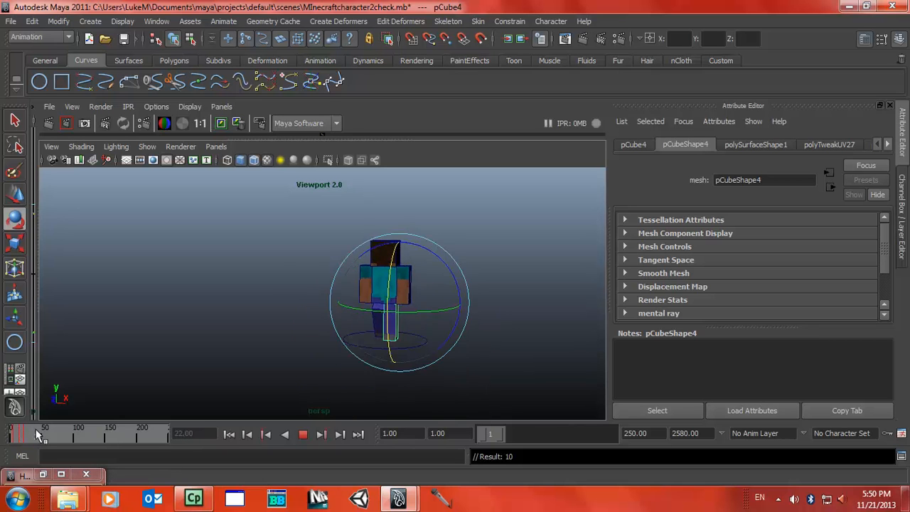
key("Escape")
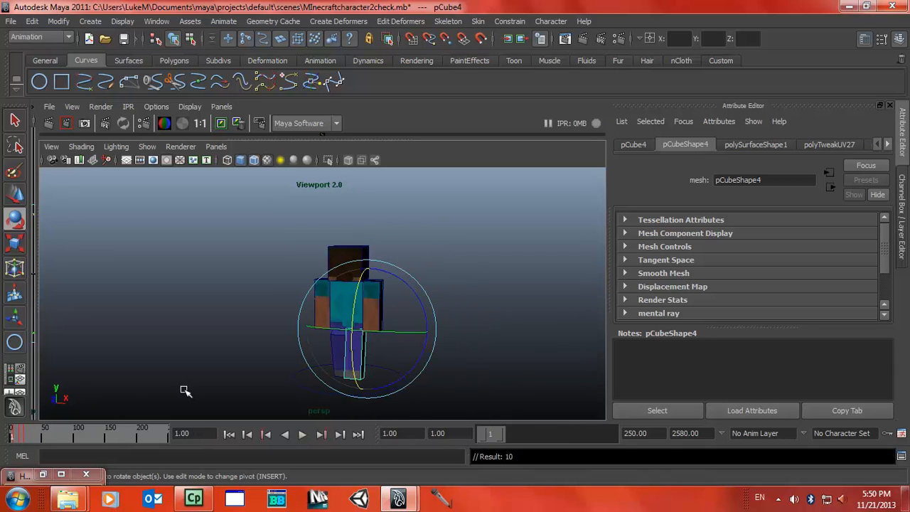
Try extending the timeline's playback range and set its end back to frame 250.
left_click(455, 326)
left_click(374, 303)
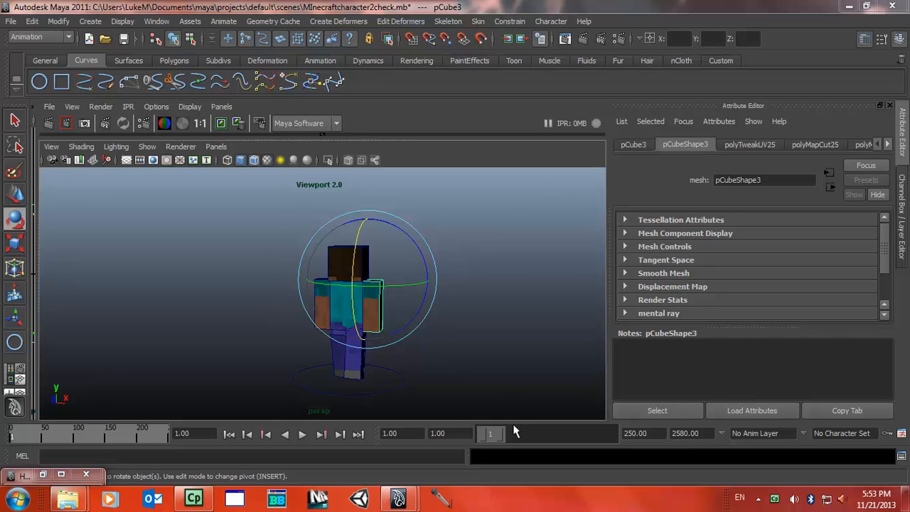
left_click_drag(503, 435, 589, 434)
double_click(645, 435)
type("250")
key("Return")
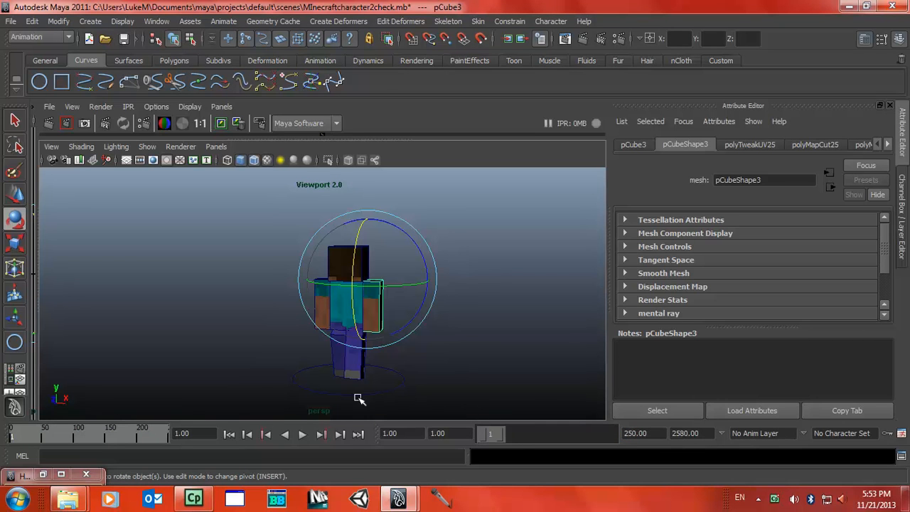
Move the right arm down slightly, comparing its height with the left arm, and briefly play the animation to check it.
left_click(350, 362)
left_click(402, 324)
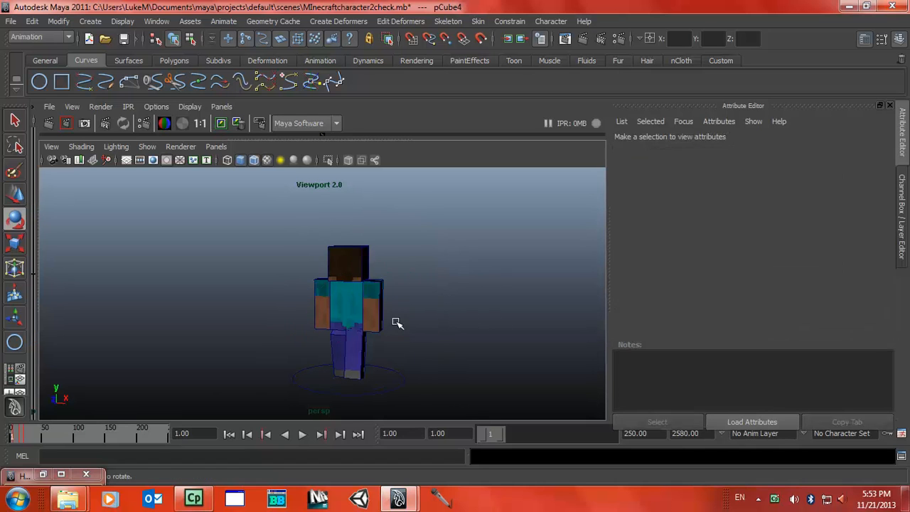
left_click(376, 315)
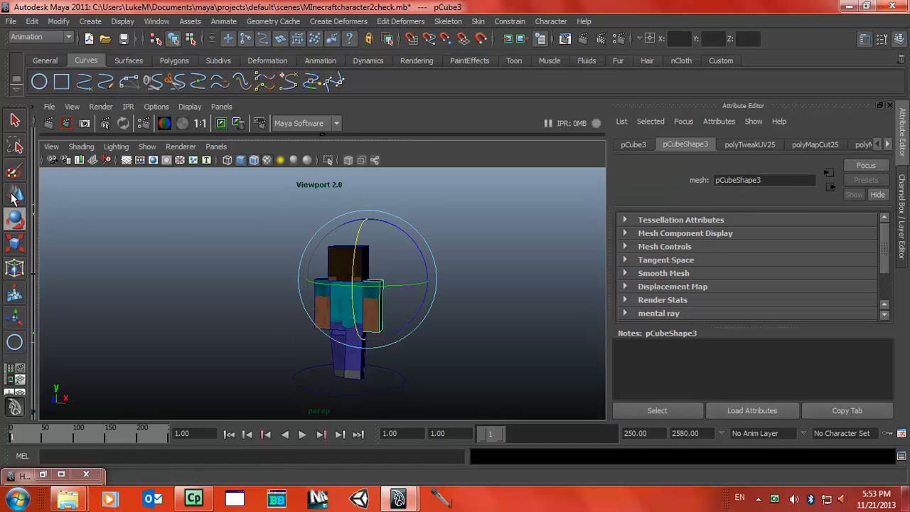
key("w")
left_click_drag(366, 250, 366, 255)
left_click(323, 307)
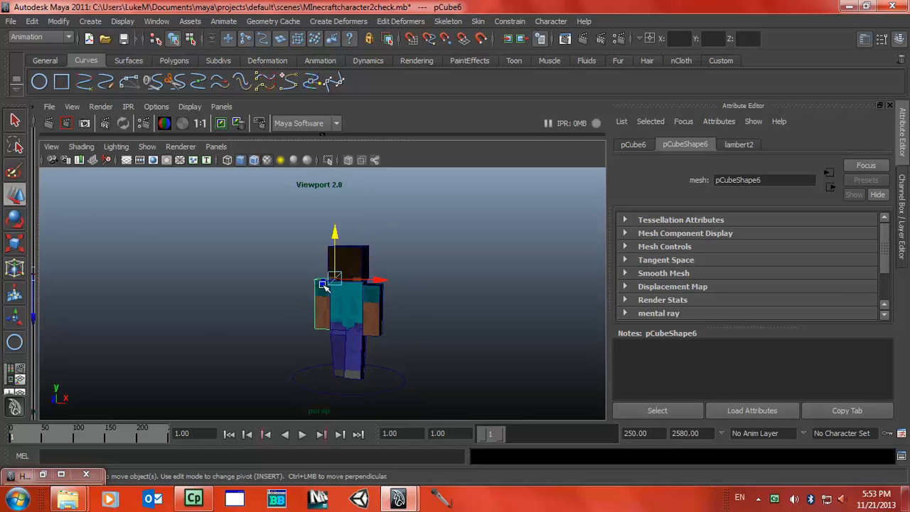
left_click(377, 307)
left_click_drag(366, 272, 367, 269)
key("alt+v")
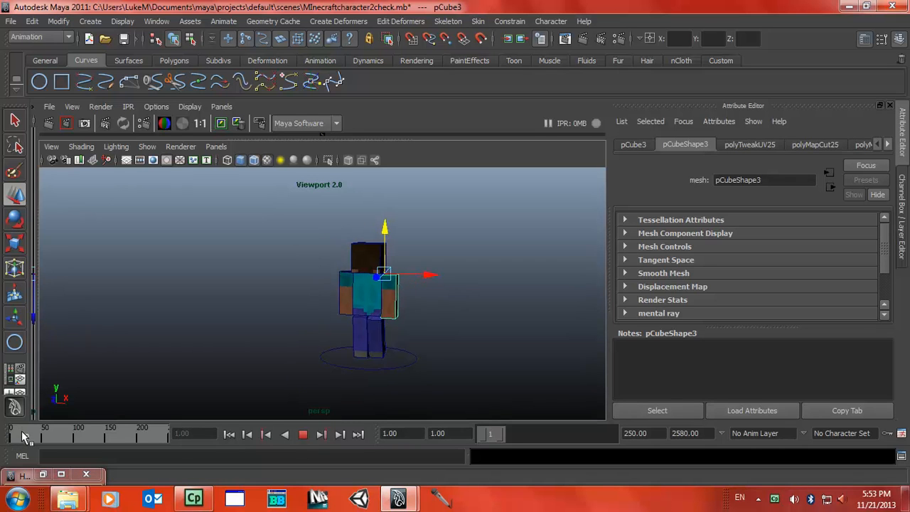
key("alt+v")
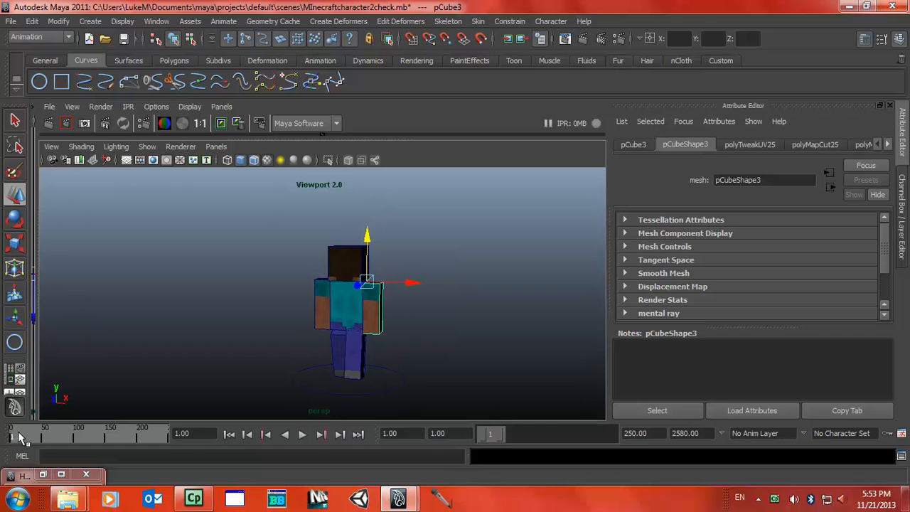
Move the right arm so its top lines up with the torso and the left arm as seen from the front.
left_click(455, 266)
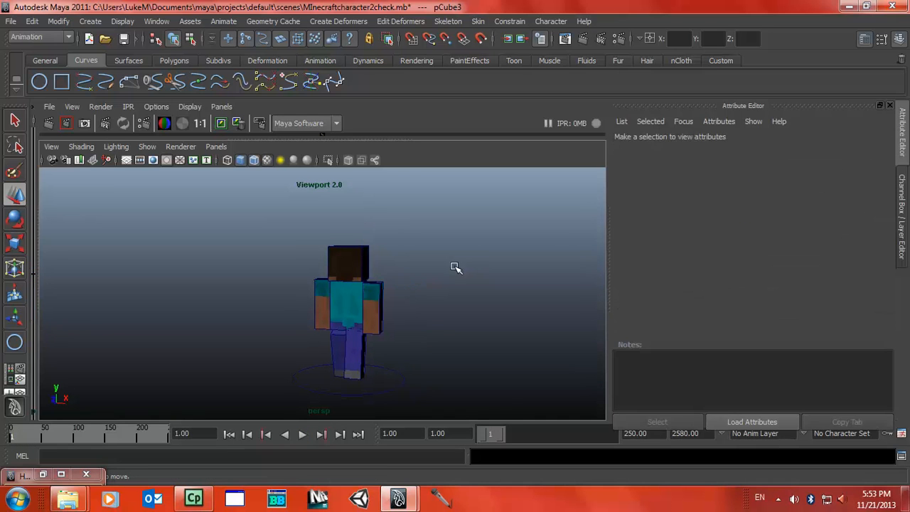
left_click(379, 300)
left_click_drag(469, 274, 172, 284, "alt")
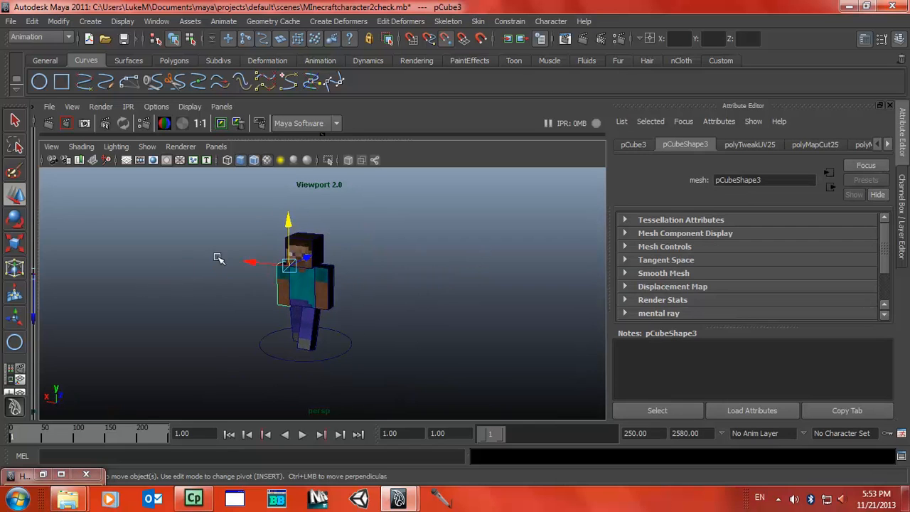
left_click_drag(262, 269, 293, 277)
left_click_drag(342, 303, 312, 277, "alt")
left_click(324, 297)
left_click_drag(435, 299, 479, 305, "alt")
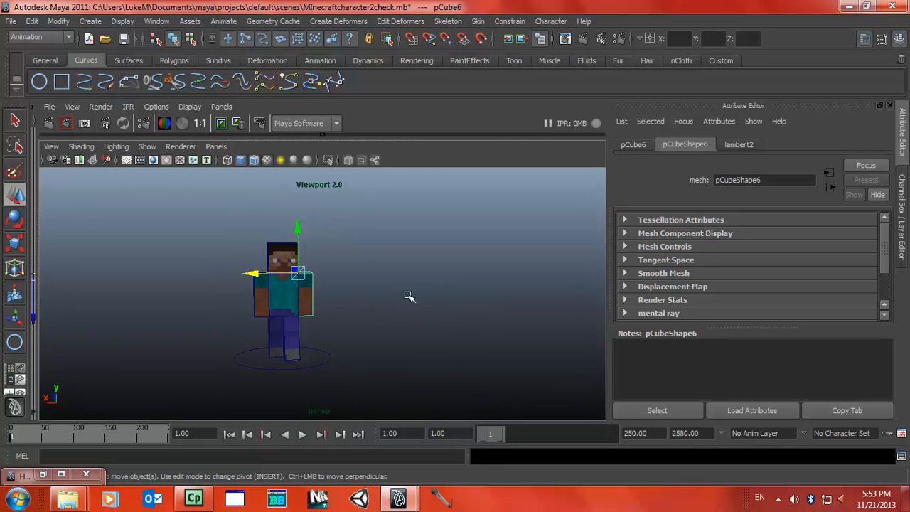
left_click(10, 221)
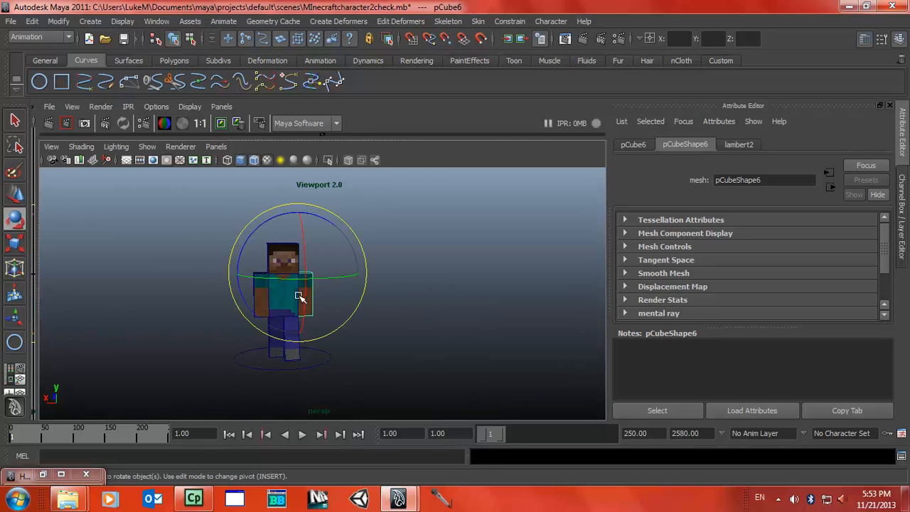
left_click(465, 311)
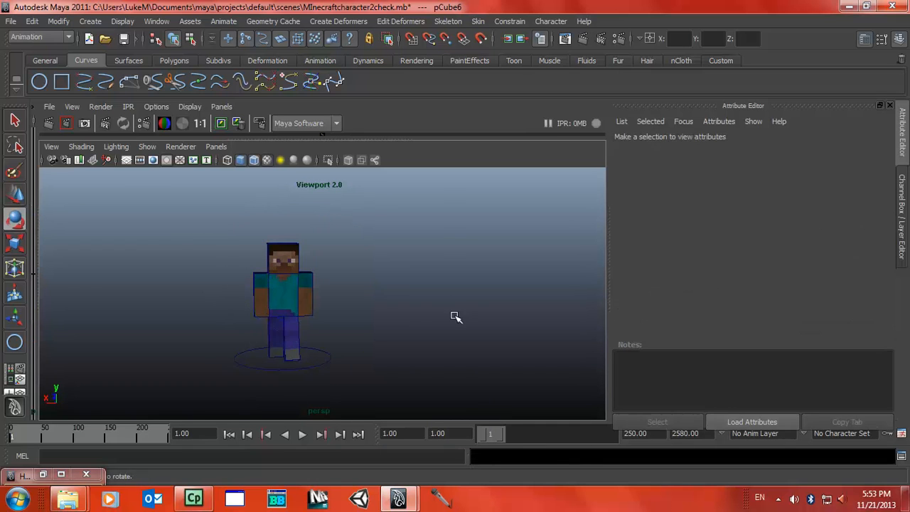
Inspect the character from the side and front, playing and stopping the animation to check the arms and legs.
left_click_drag(420, 331, 465, 379, "alt")
left_click_drag(307, 385, 323, 363, "alt")
left_click(344, 365)
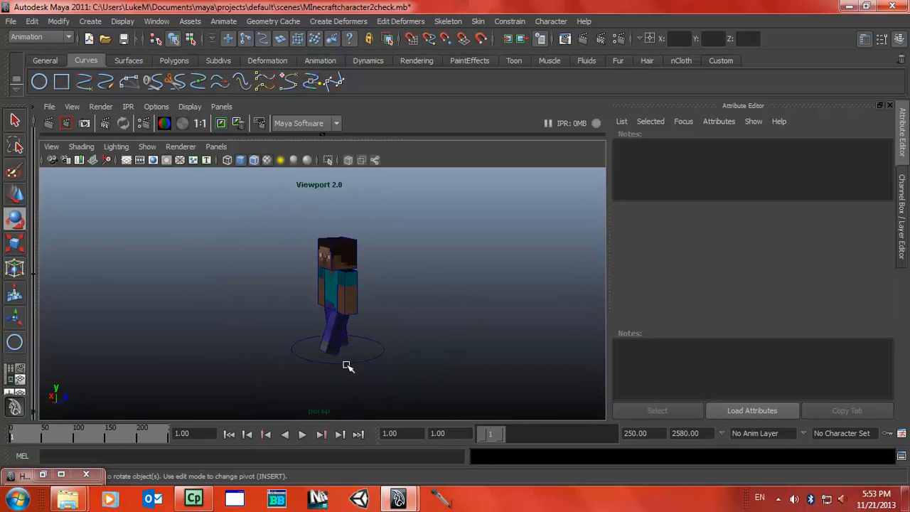
left_click(418, 313)
left_click_drag(418, 313, 541, 331, "alt")
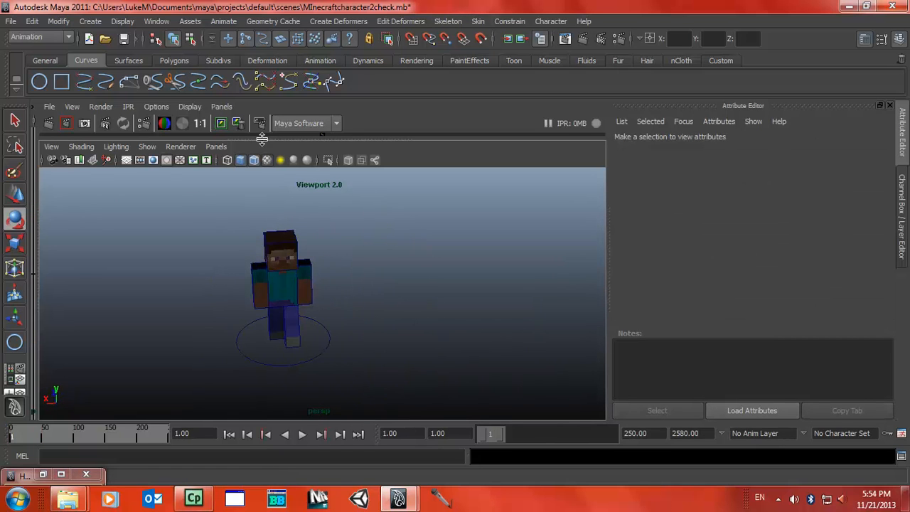
key("alt+v")
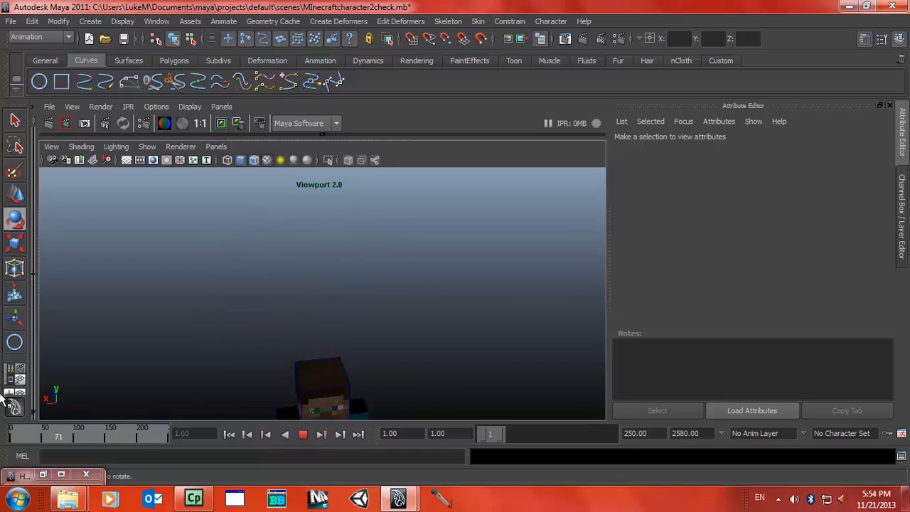
key("alt+v")
left_click_drag(538, 284, 530, 262, "alt")
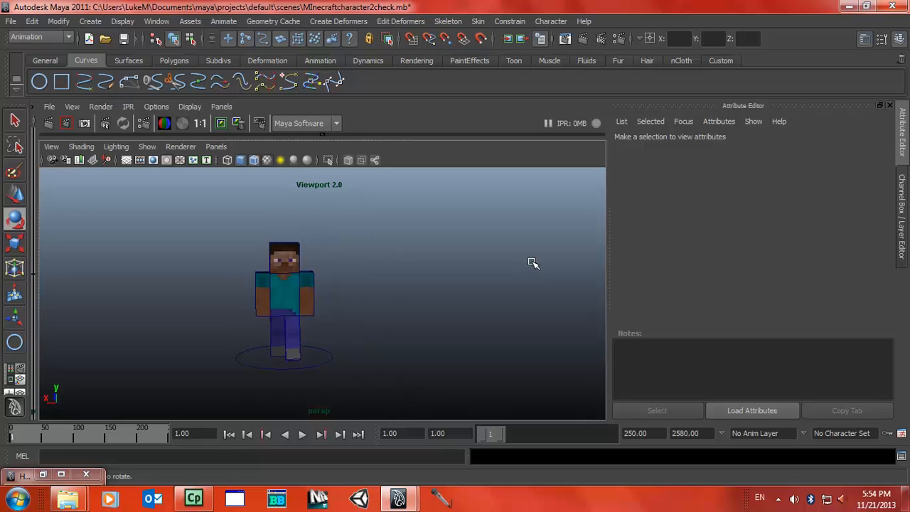
right_click_drag(223, 296, 315, 320, "alt")
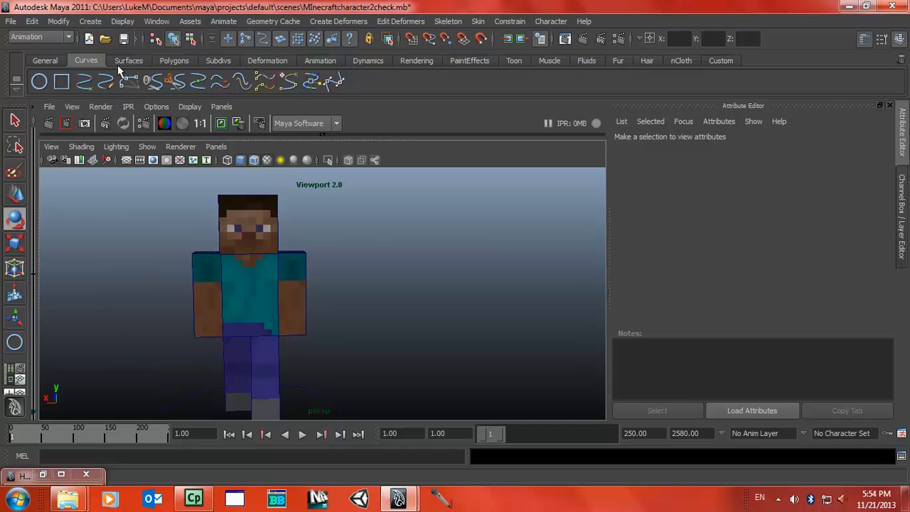
Create a small, thin polygon cube on the ground beside the character's control circle.
left_click(174, 60)
scroll(308, 245, "down", 3)
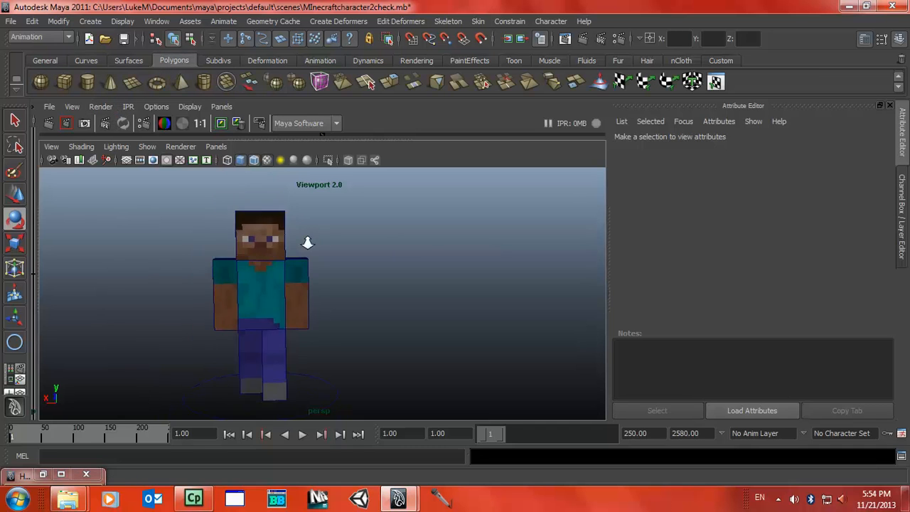
left_click_drag(334, 283, 335, 313, "alt")
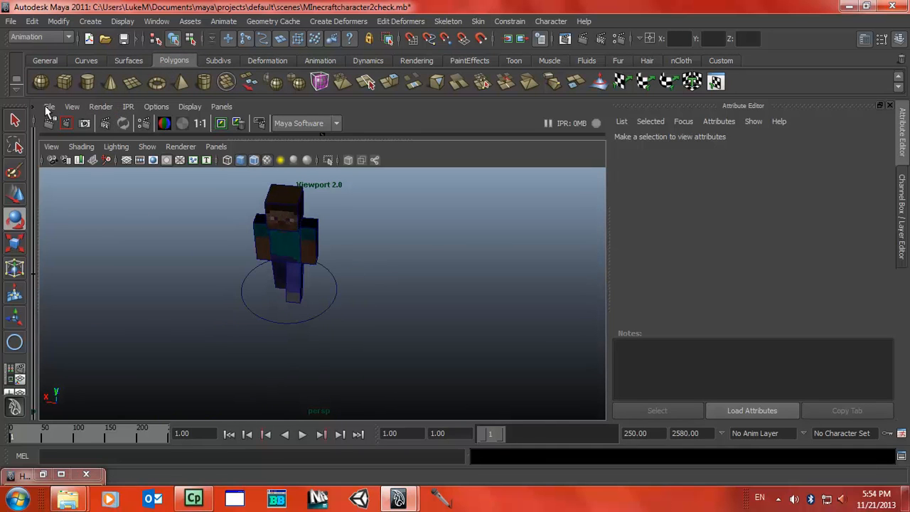
left_click(65, 83)
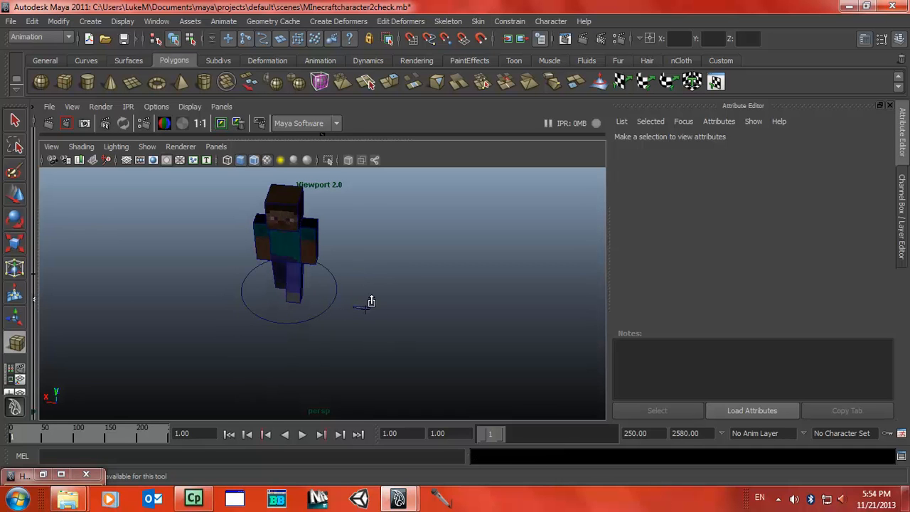
left_click(372, 299)
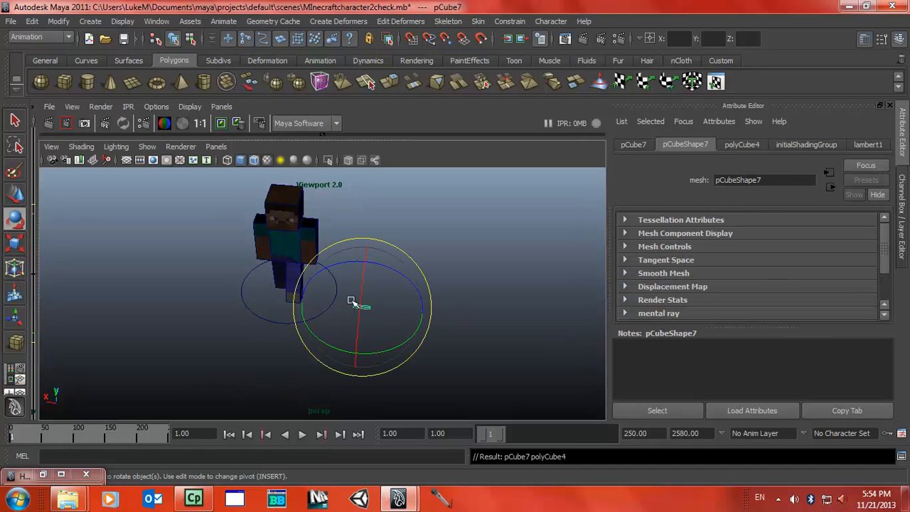
Create a new Lambert material in Hypershade and try to assign it to the new block.
left_click(61, 474)
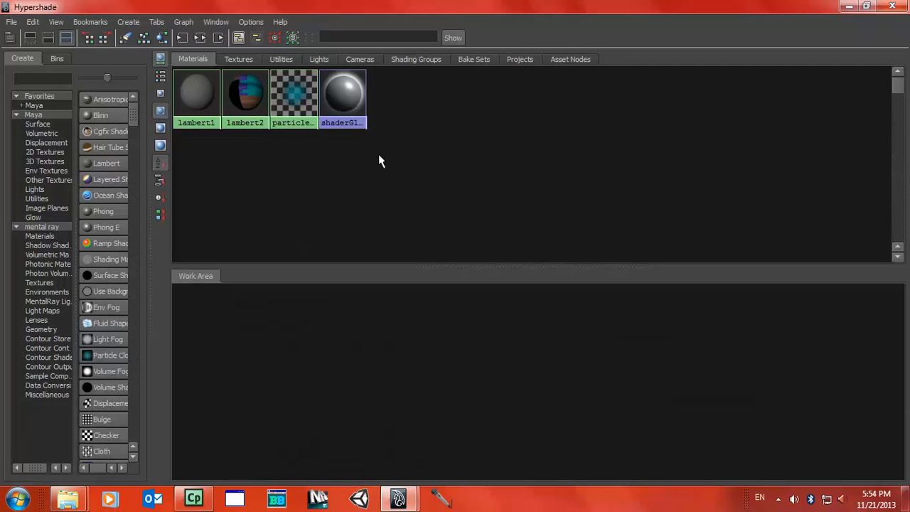
left_click(98, 163)
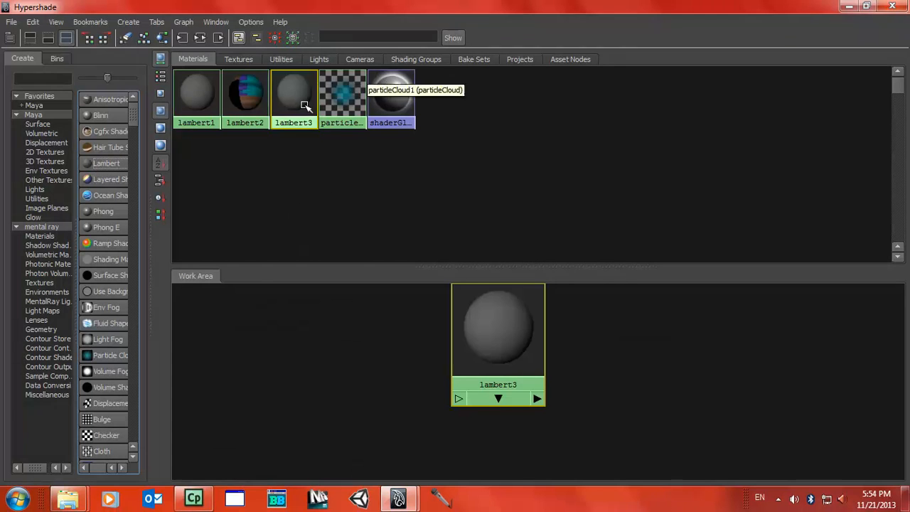
right_click_drag(297, 100, 305, 74)
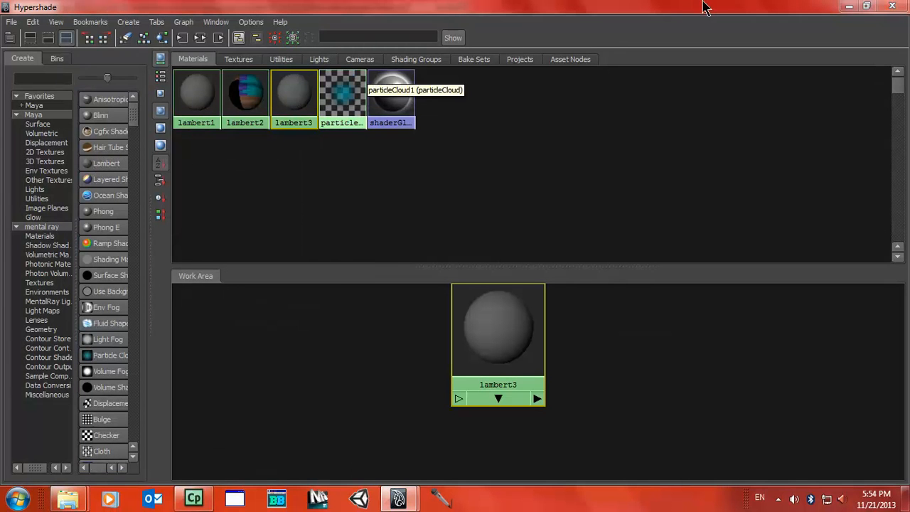
left_click(848, 6)
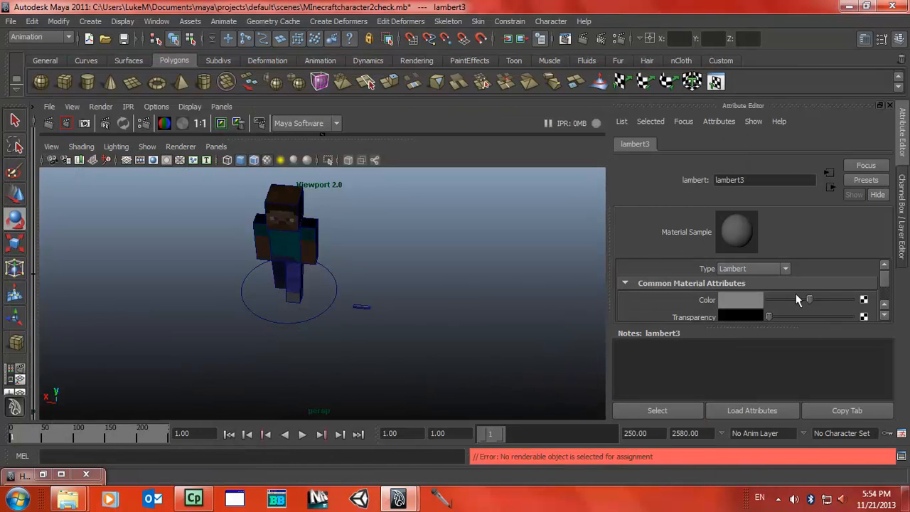
Set the color of the new Lambert material lambert3 to a very dark brown.
left_click(758, 301)
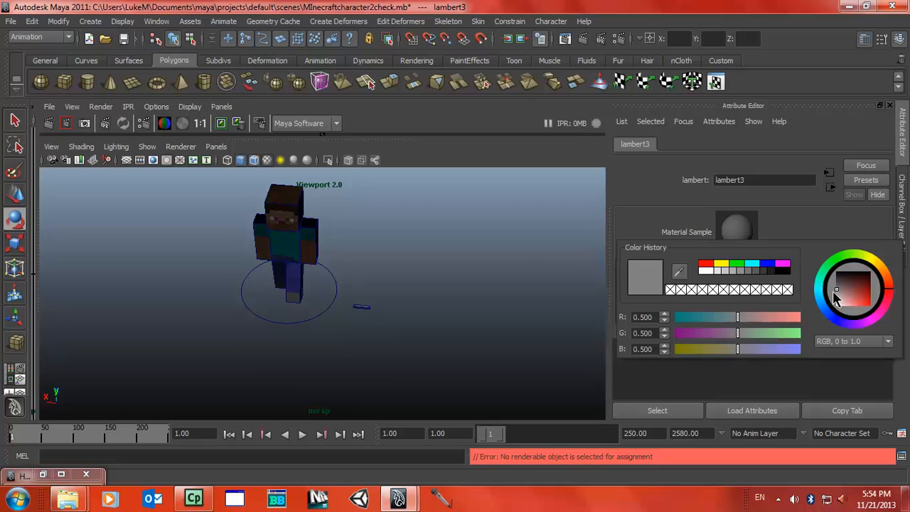
left_click_drag(837, 290, 864, 282)
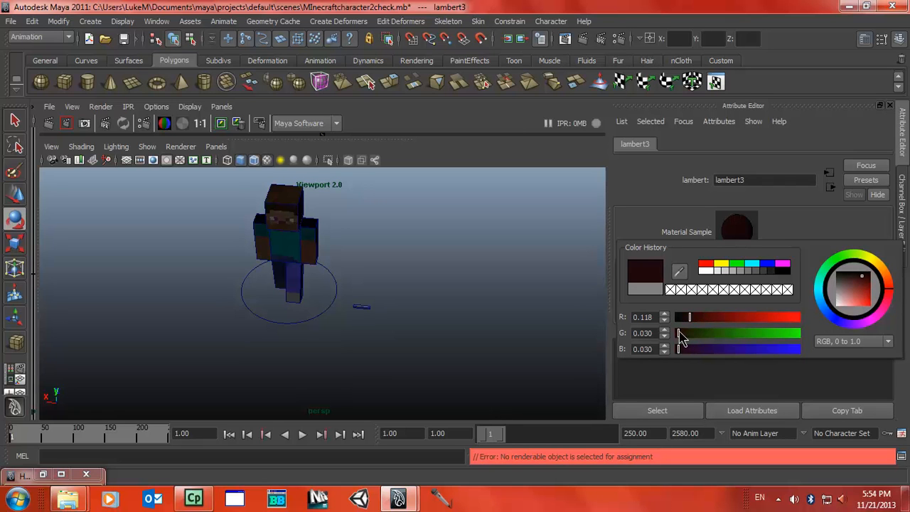
left_click_drag(678, 333, 686, 335)
left_click(774, 373)
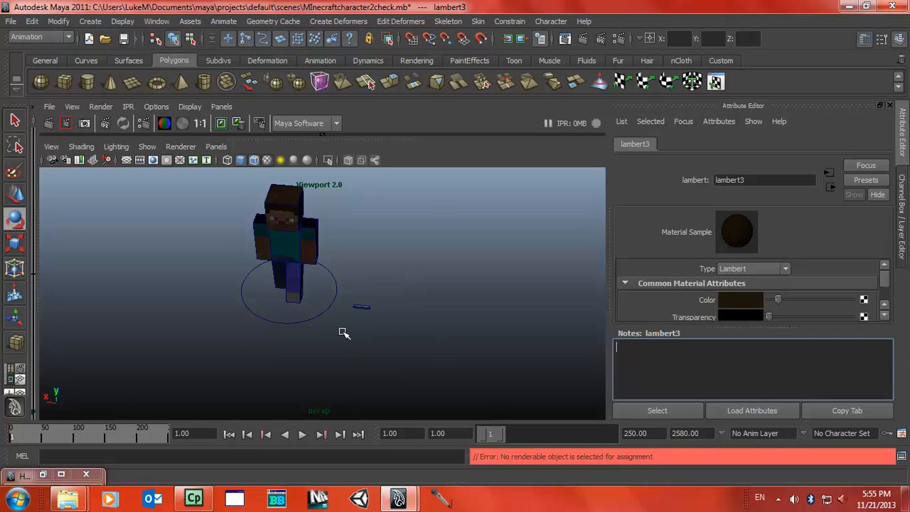
Set the color of the small block's assigned lambert1 material to dark reddish brown, RGB 0.157, 0.028, 0.028.
right_click_drag(401, 262, 587, 318, "alt")
middle_click_drag(410, 296, 348, 254, "alt")
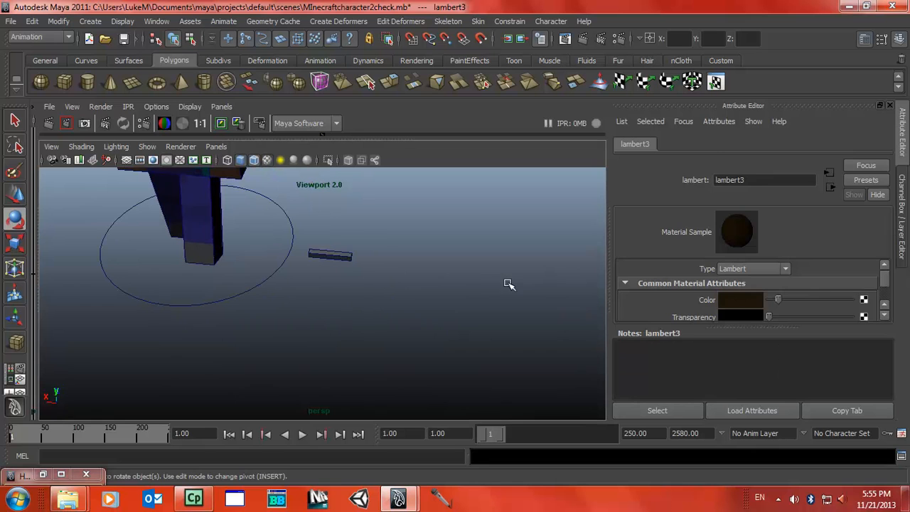
left_click(338, 263)
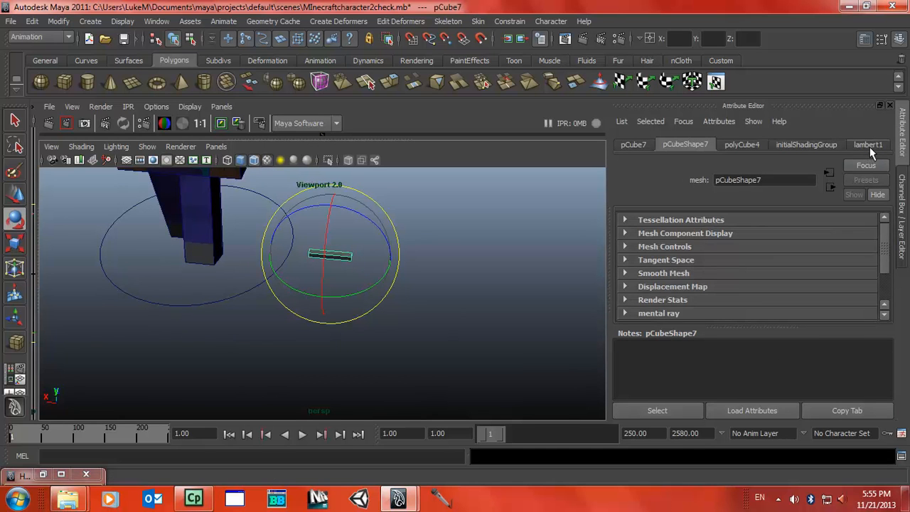
left_click(869, 145)
left_click(756, 301)
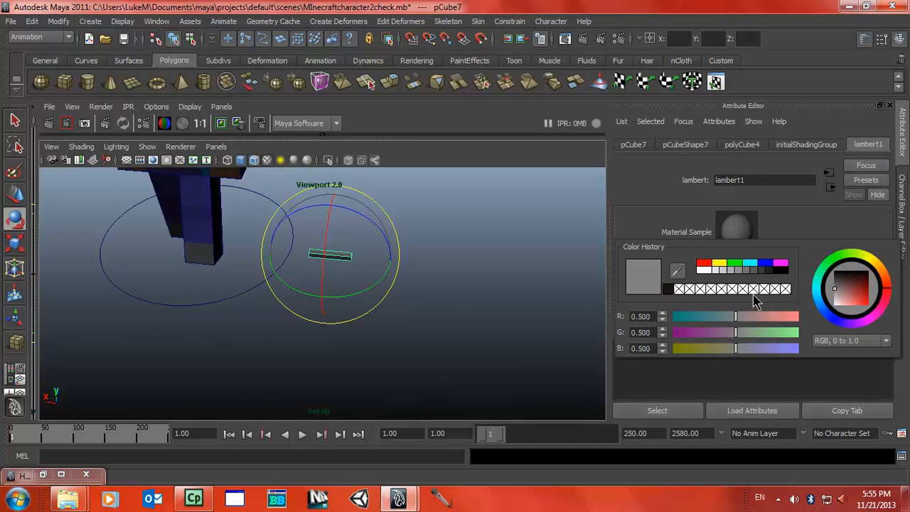
left_click_drag(850, 291, 866, 282)
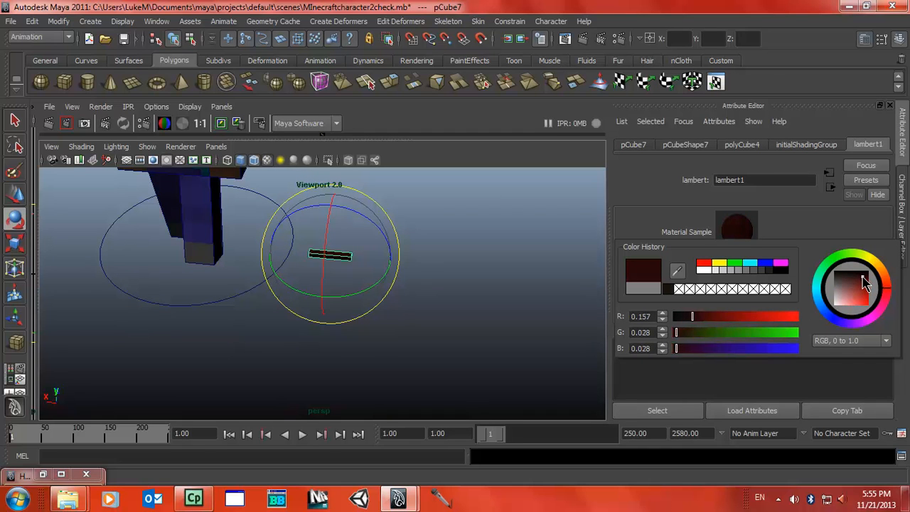
left_click(416, 278)
left_click_drag(416, 278, 351, 254, "alt")
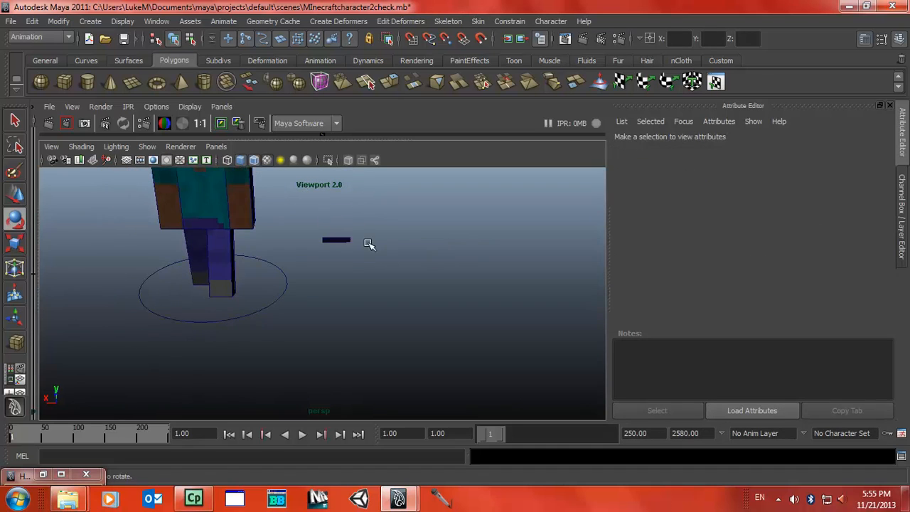
Move the small dark block up to the character's head and bring it against the front of the face.
left_click(344, 240)
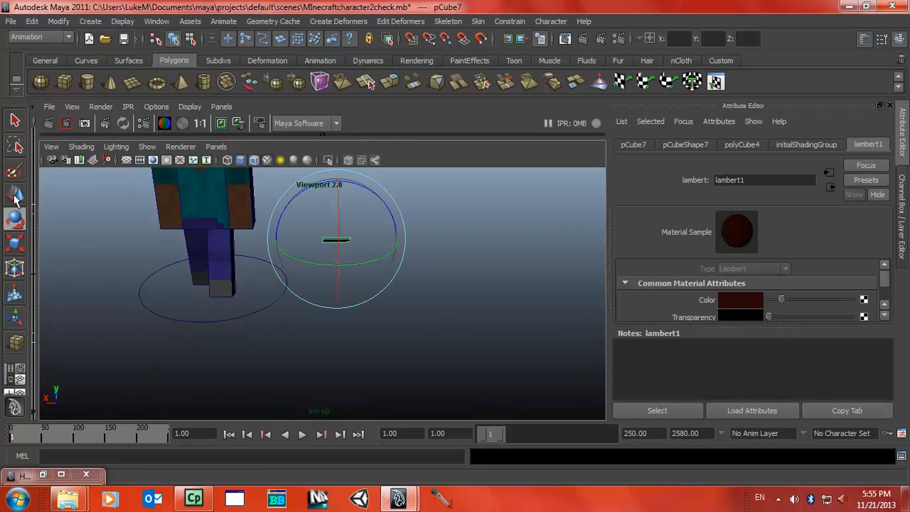
key("w")
left_click_drag(336, 240, 212, 162)
right_click_drag(356, 236, 133, 246, "alt")
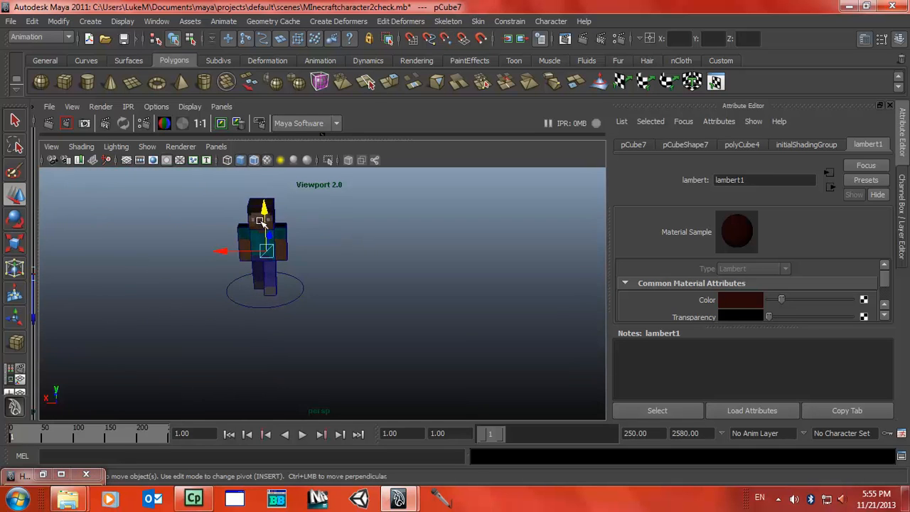
left_click_drag(263, 222, 249, 218, "alt")
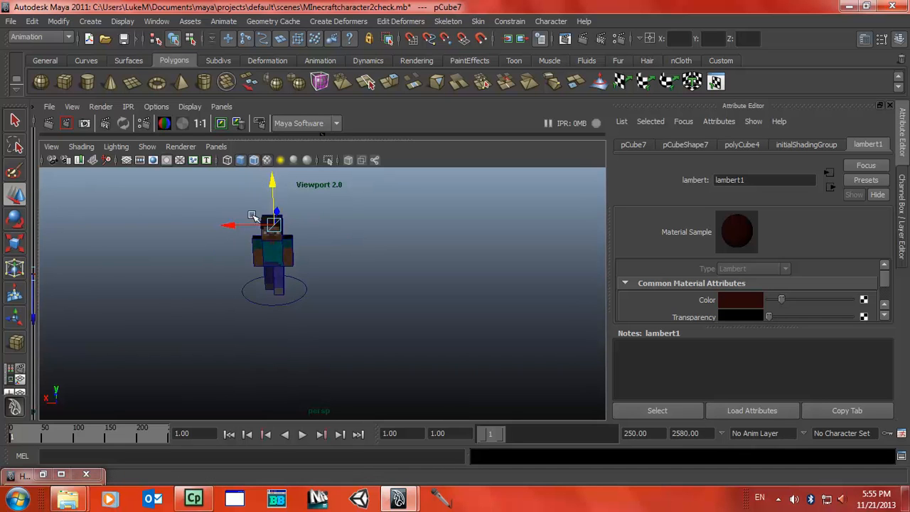
middle_click_drag(281, 218, 295, 237, "alt")
left_click_drag(420, 255, 279, 248, "alt")
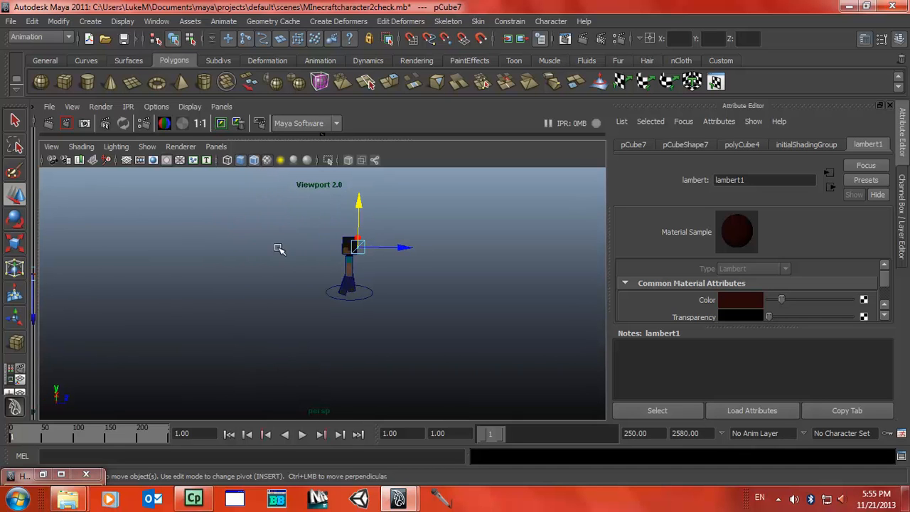
left_click_drag(401, 247, 383, 247)
right_click_drag(325, 282, 386, 286, "alt")
left_click_drag(385, 286, 358, 350, "alt")
right_click_drag(176, 240, 625, 337, "alt")
middle_click_drag(228, 295, 226, 407, "alt")
scroll(267, 340, "up", 5)
left_click_drag(285, 374, 264, 372, "alt")
right_click_drag(263, 371, 101, 353, "alt")
scroll(178, 349, "down", 6)
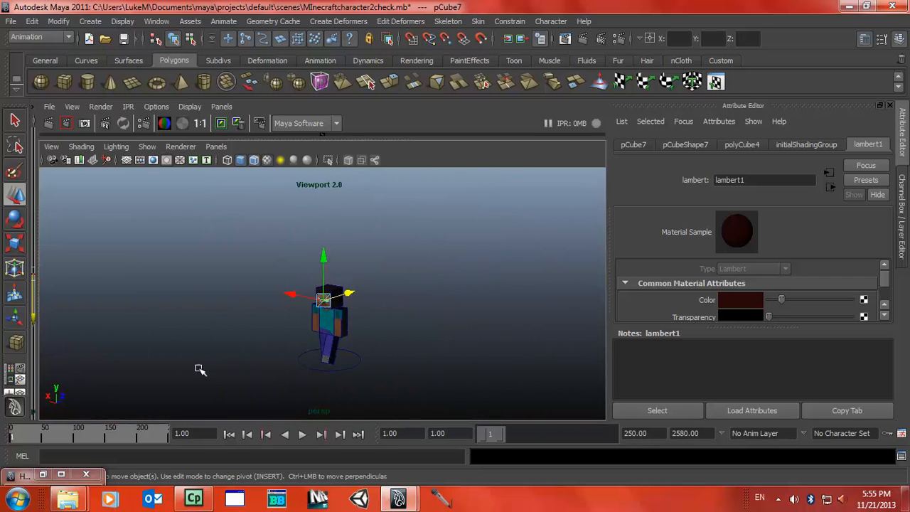
Shorten the block along its length and place it above one eye as an eyebrow.
scroll(298, 357, "up", 6)
left_click_drag(299, 357, 375, 313, "alt")
scroll(326, 317, "up", 1)
middle_click_drag(376, 313, 516, 205, "alt")
left_click(15, 243)
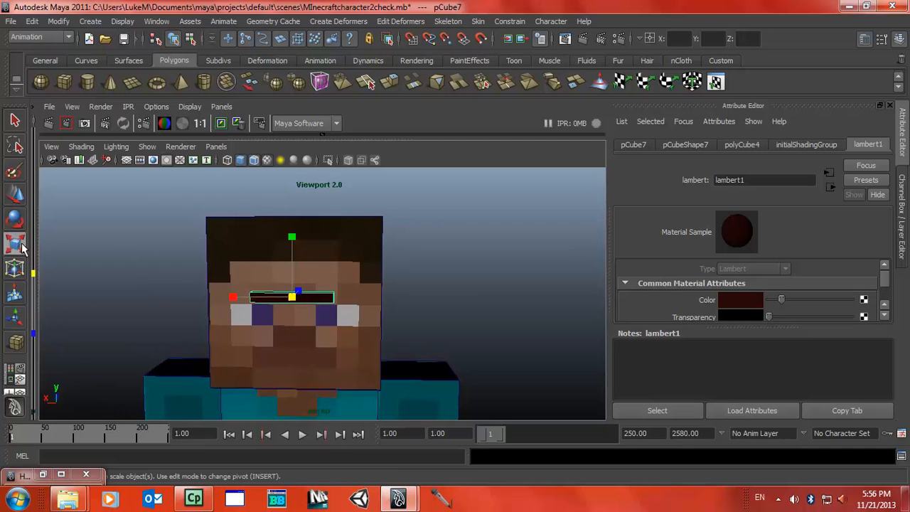
left_click_drag(234, 299, 293, 299)
left_click(22, 196)
Duplicate the eyebrow block and move the copy sideways above the other eye.
left_click_drag(429, 314, 438, 335, "alt")
key("ctrl+d")
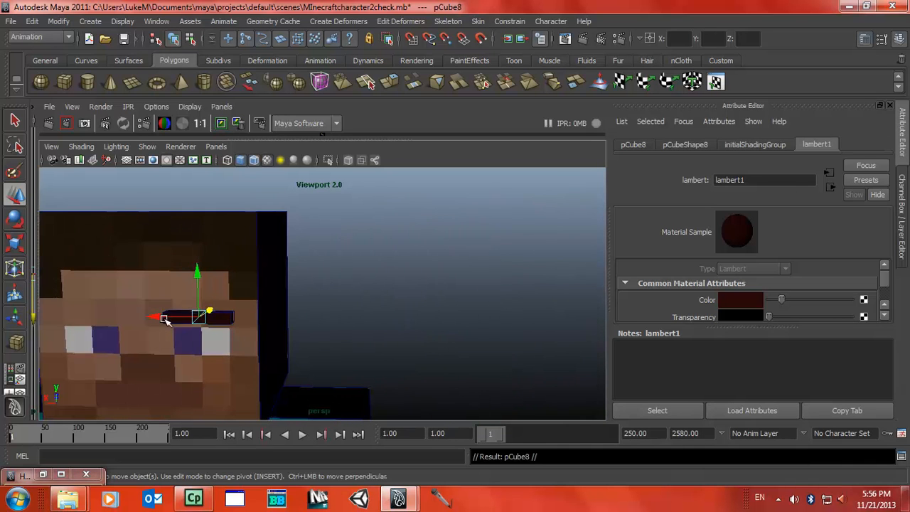
left_click_drag(181, 317, 75, 317)
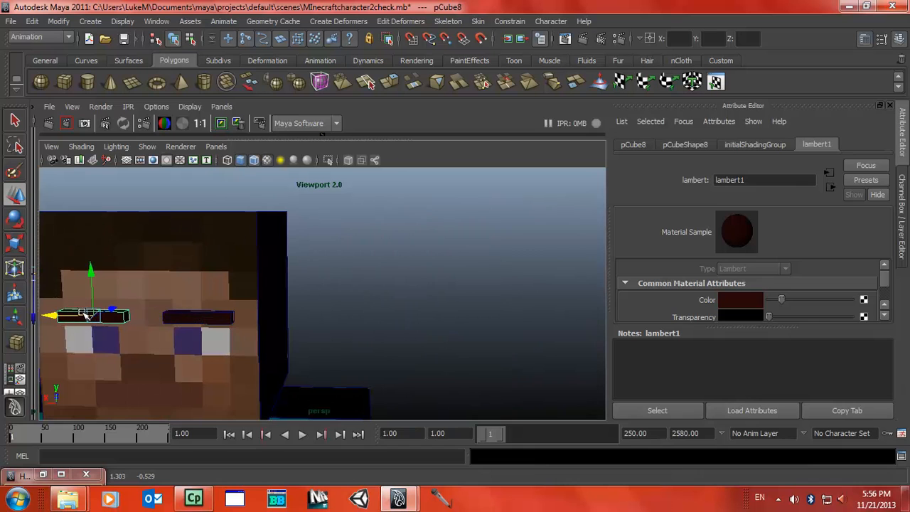
Rotate the copied eyebrow about 25 degrees so its inner end points up, and raise it slightly above the eye.
left_click(15, 219)
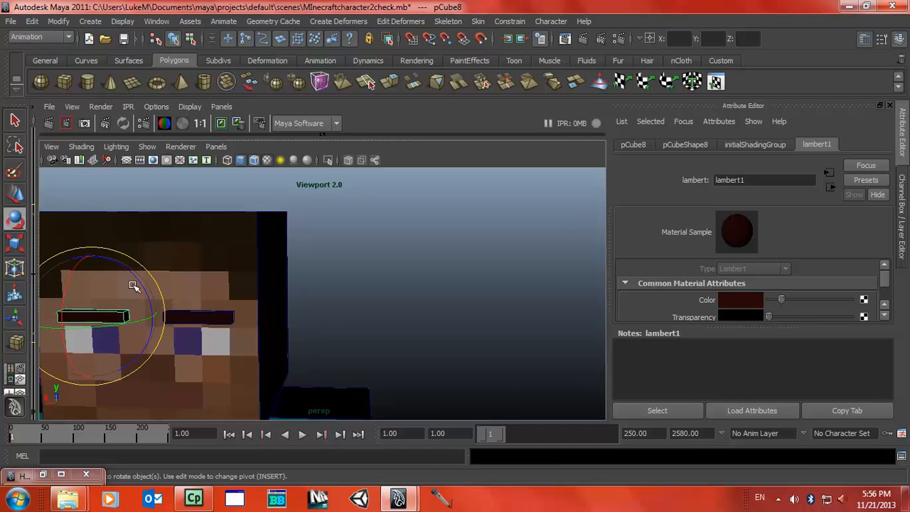
left_click_drag(146, 292, 213, 322)
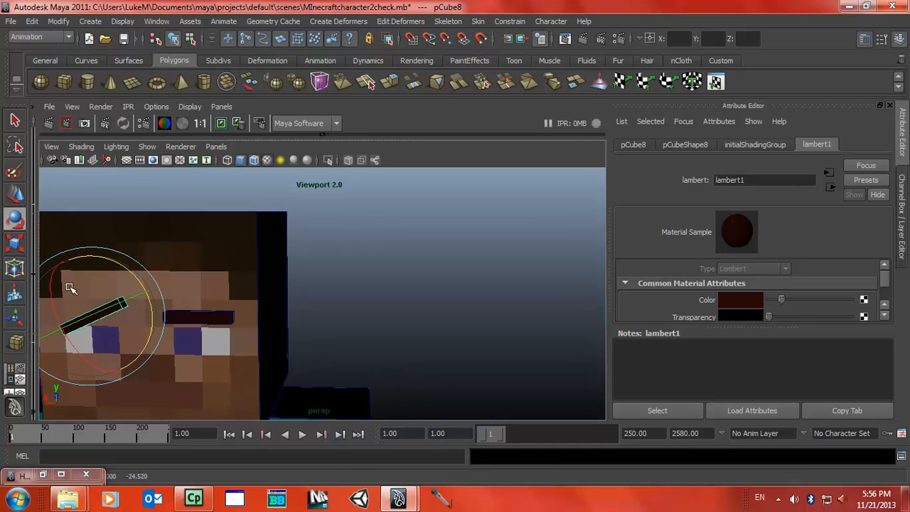
left_click(16, 194)
mouse_move(95, 291)
left_mouse_down()
mouse_move(90, 258)
mouse_move(91, 273)
left_mouse_up()
Tilt the original eyebrow slightly with its inner end up and raise it higher above its eye.
left_click(190, 318)
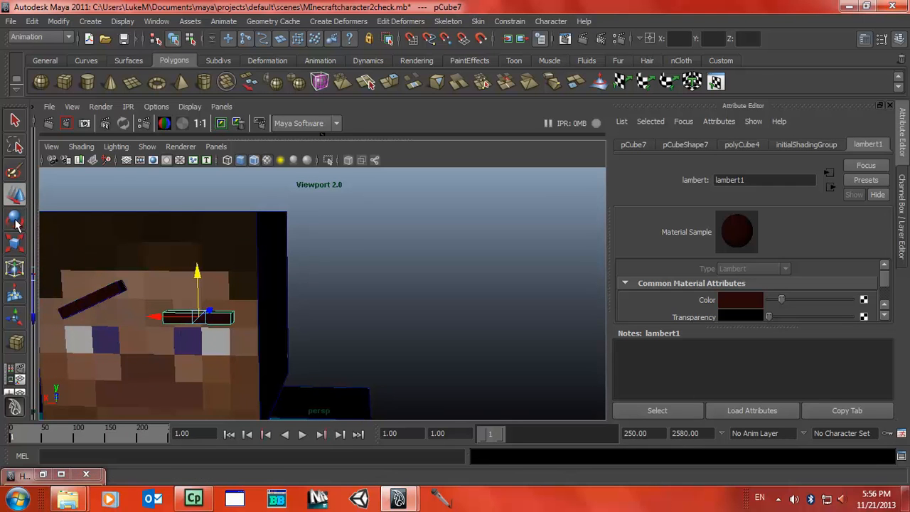
left_click(15, 220)
left_click_drag(253, 306, 246, 283)
left_click_drag(257, 315, 254, 341)
left_click(20, 199)
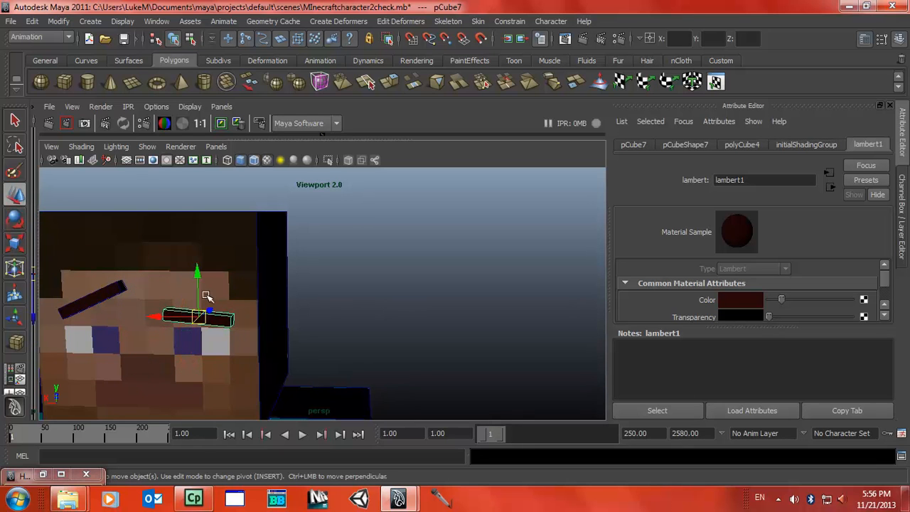
left_click_drag(198, 292, 200, 276)
left_click(471, 353)
Examine the finished eyebrows on the character's face from the front, the side and a distance.
left_click_drag(471, 353, 394, 356, "alt")
right_click_drag(394, 356, 289, 373, "alt")
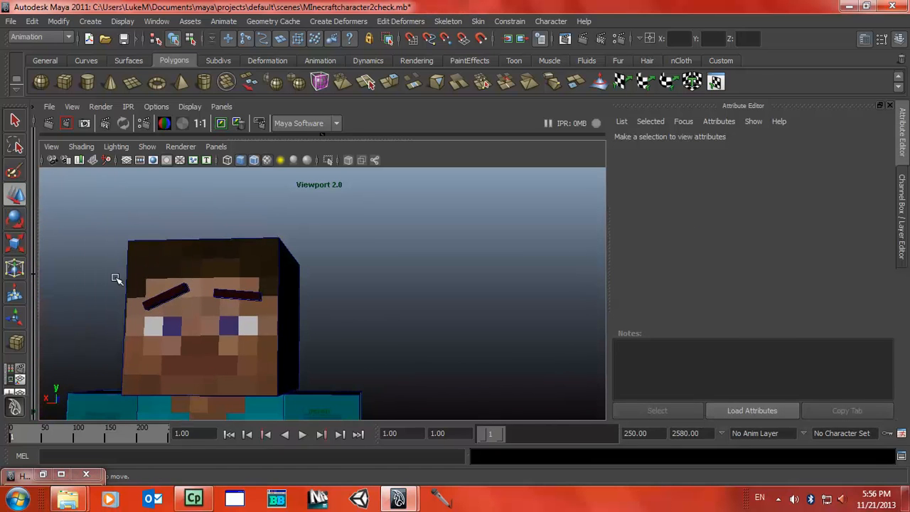
left_click_drag(333, 236, 219, 218, "alt")
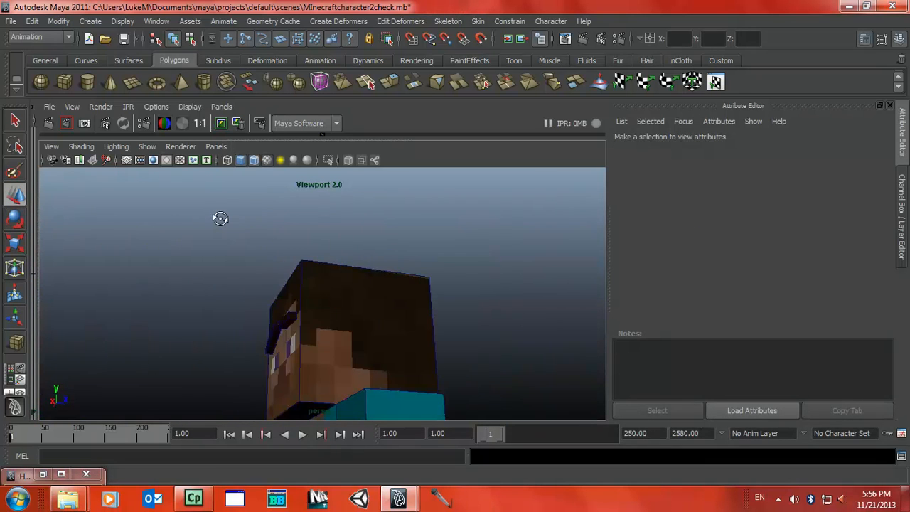
right_click_drag(220, 217, 120, 254, "alt")
left_click_drag(121, 254, 377, 352, "alt")
right_click_drag(458, 329, 74, 249, "alt")
right_click_drag(481, 299, 646, 339, "alt")
middle_click_drag(646, 339, 182, 264, "alt")
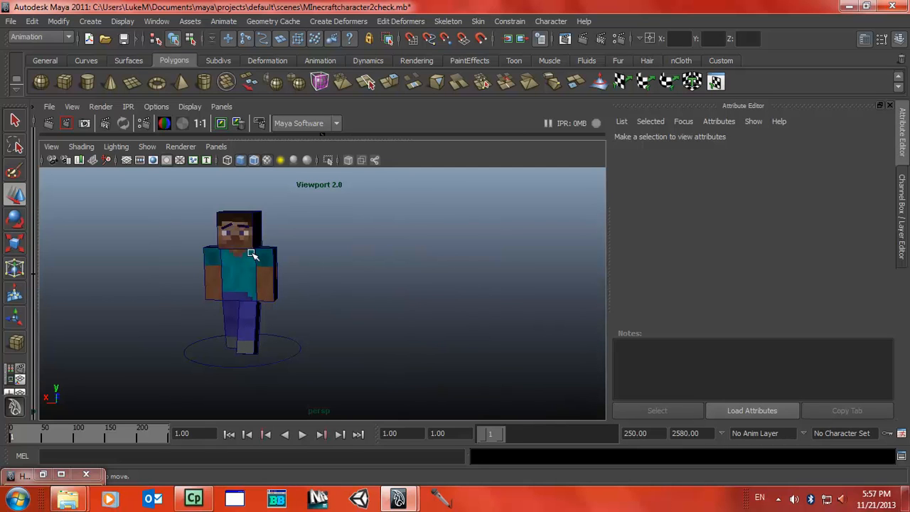
Turn off the wireframe overlay on the shaded character and render a close side view with Maya Software.
left_click(261, 160)
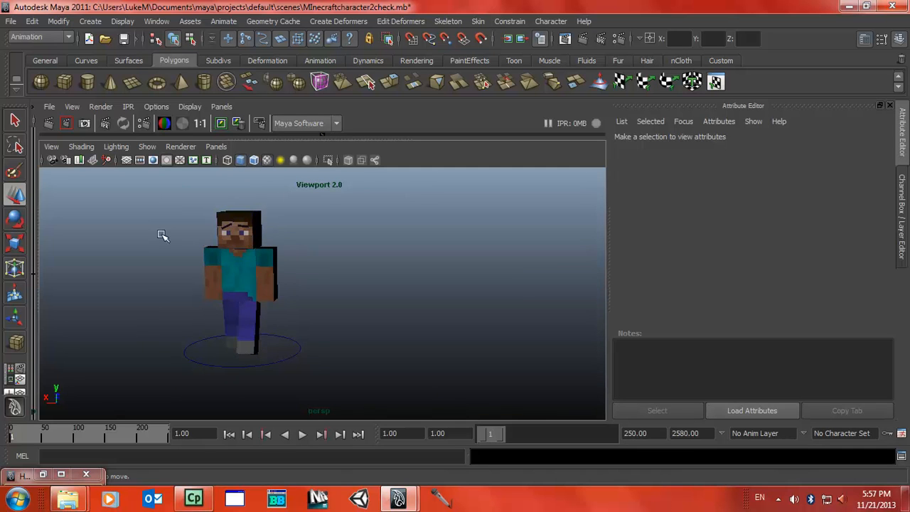
right_click_drag(180, 237, 420, 310, "alt")
middle_click_drag(419, 311, 519, 247, "alt")
left_click_drag(544, 232, 413, 228, "alt")
left_click(564, 39)
left_click(15, 52)
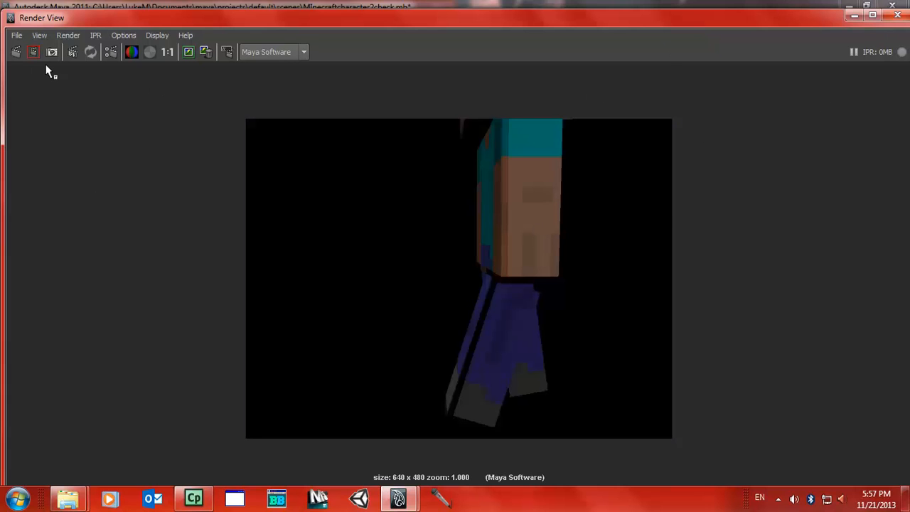
Render the same side view with the mental ray renderer and close the render window.
left_click(278, 52)
left_click(281, 85)
left_click(15, 52)
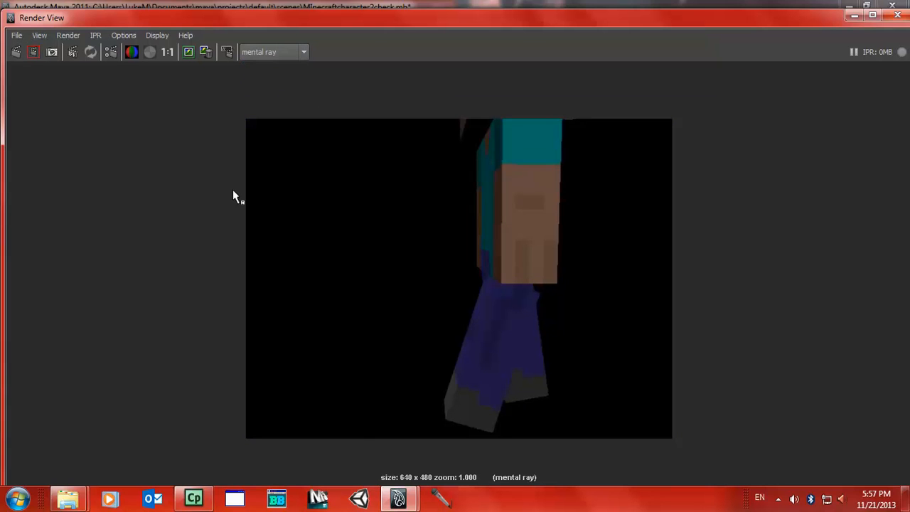
left_click(897, 15)
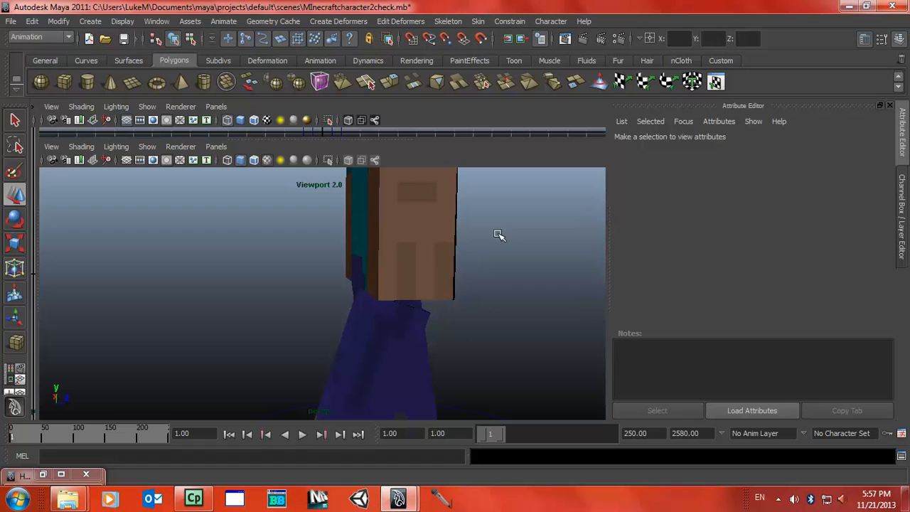
right_click_drag(317, 218, 122, 282, "alt")
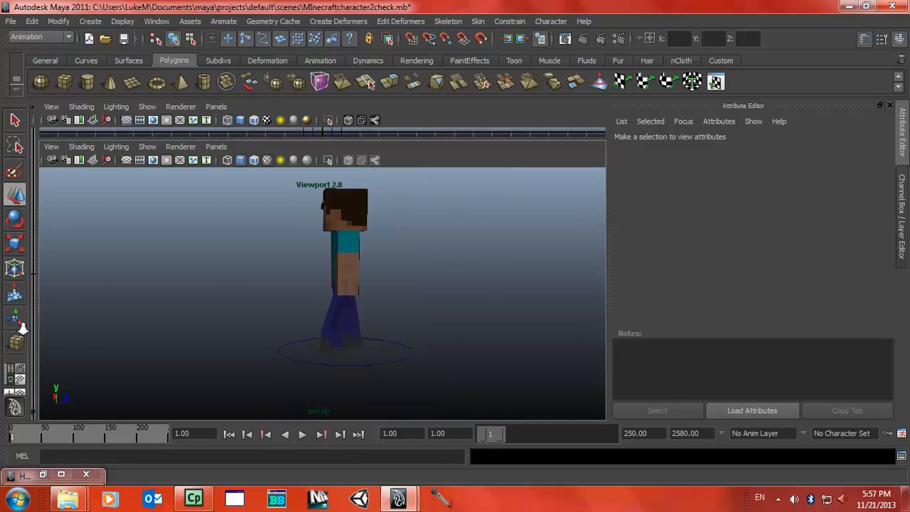
right_click_drag(2, 318, 718, 187, "alt")
right_click_drag(120, 280, 320, 228, "alt")
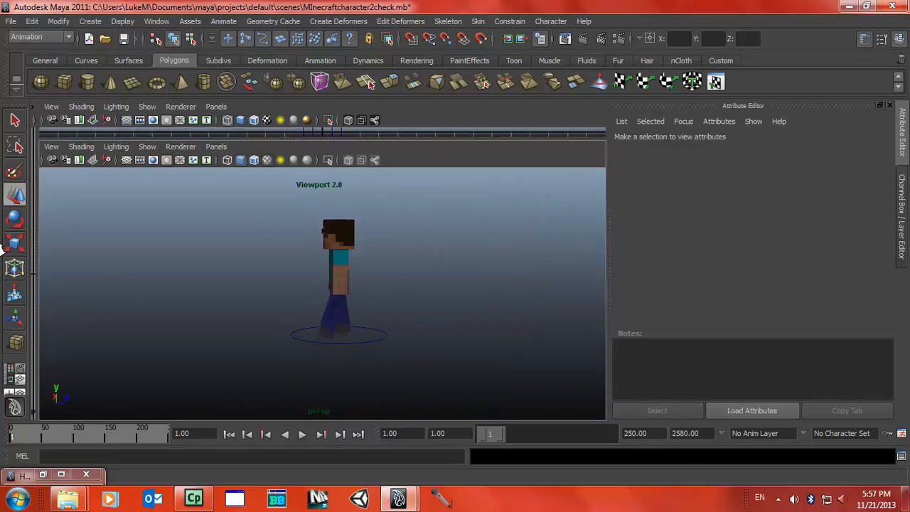